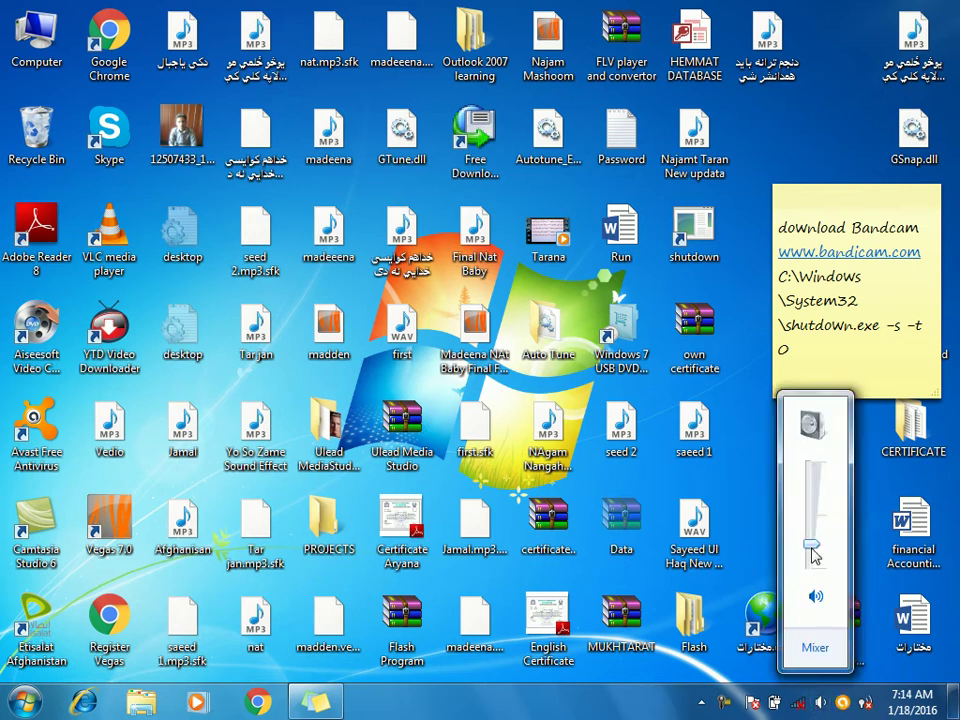
- Raise the speaker volume to 100, then create a New folder on the desktop and delete it
{"action": "left_click_drag", "start_coordinate": [811, 544], "coordinate": [811, 461]}
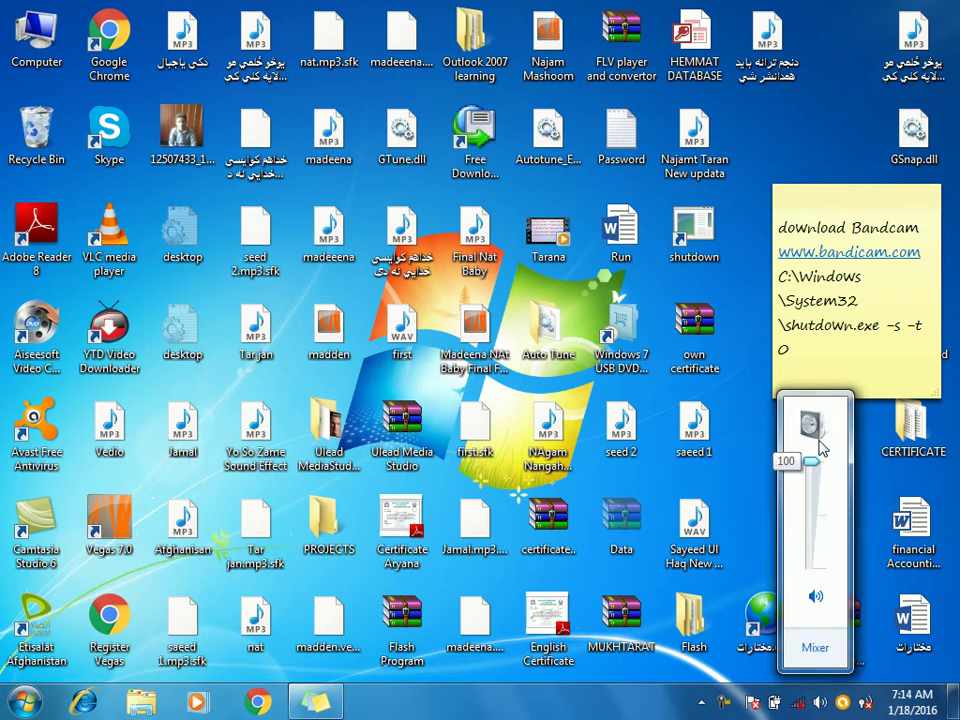
{"action": "left_click", "coordinate": [744, 461]}
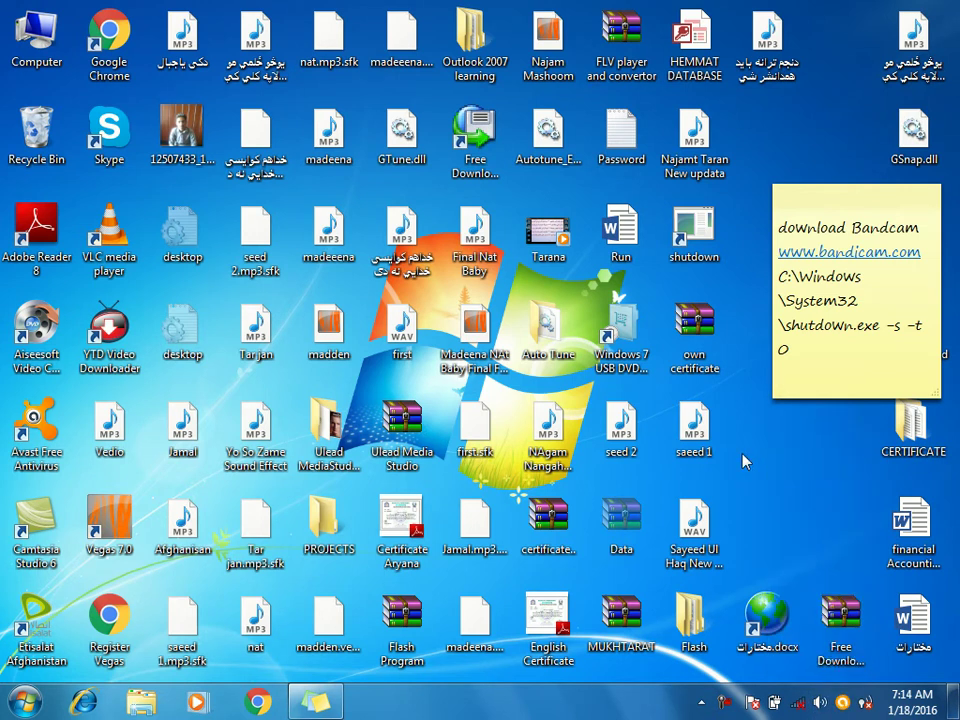
{"action": "right_click", "coordinate": [742, 507]}
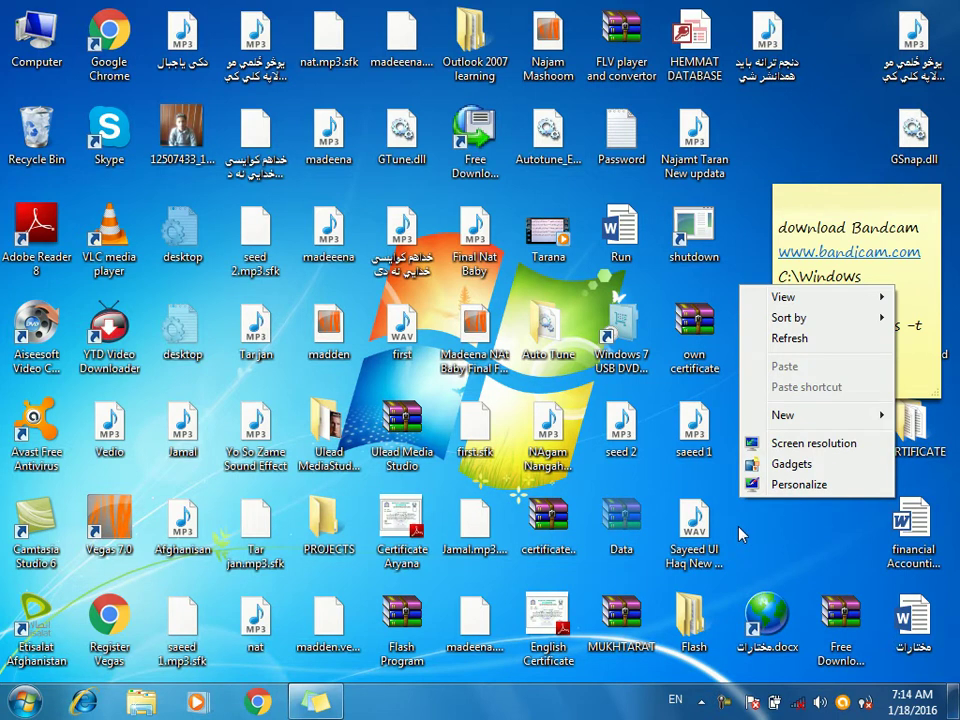
{"action": "left_click", "coordinate": [742, 535]}
{"action": "mouse_move", "coordinate": [784, 415]}
{"action": "right_click", "coordinate": [742, 535]}
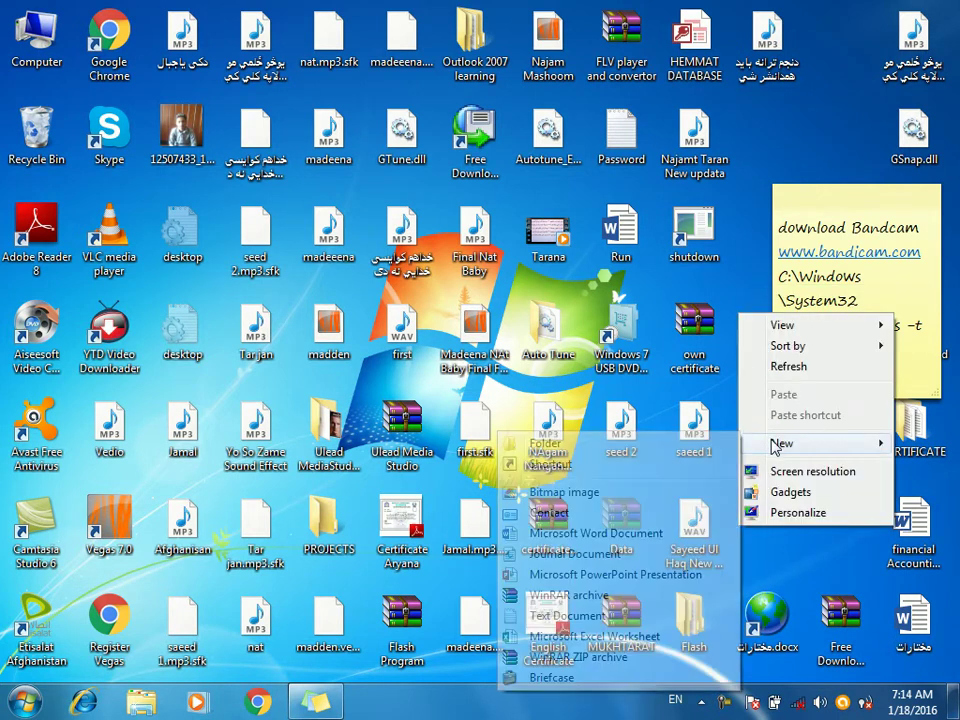
{"action": "left_click", "coordinate": [713, 446]}
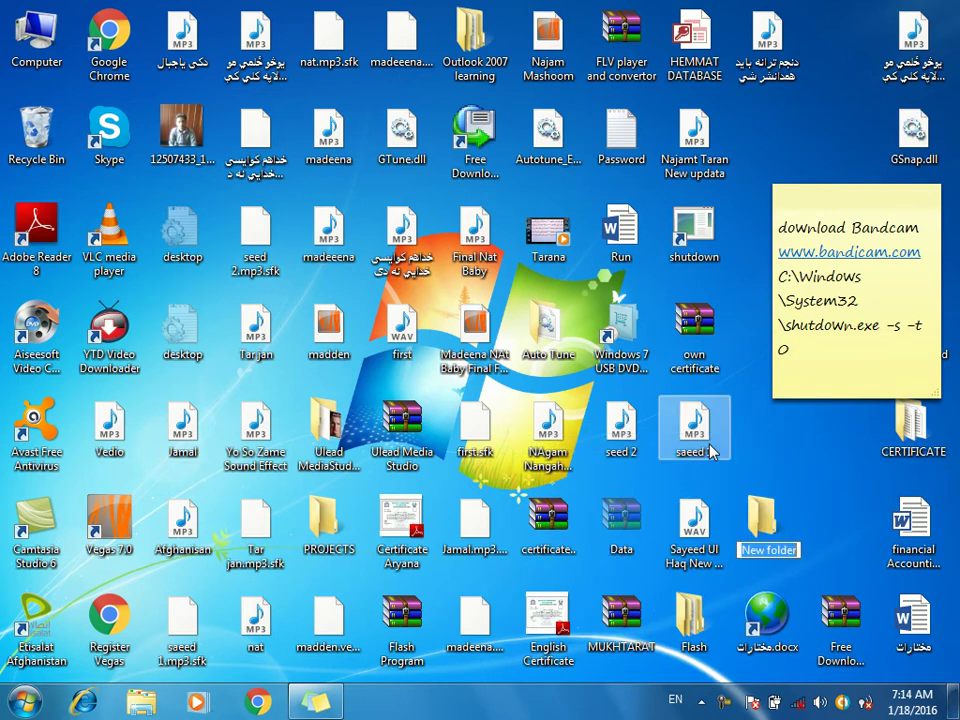
{"action": "left_click", "coordinate": [789, 541]}
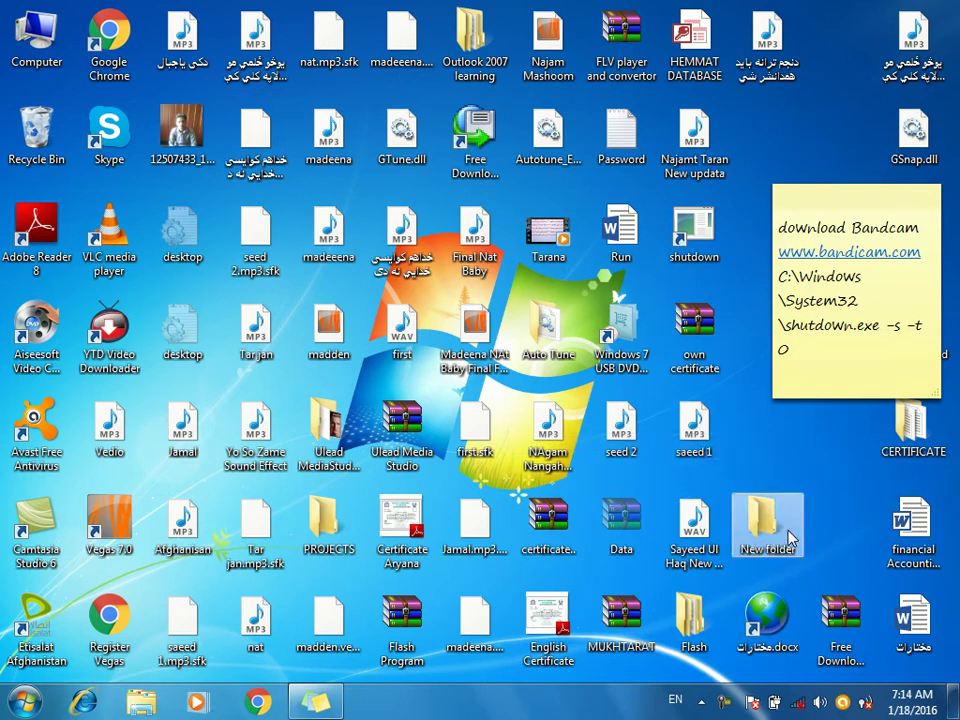
{"action": "key", "text": "Delete"}
{"action": "key", "text": "Return"}
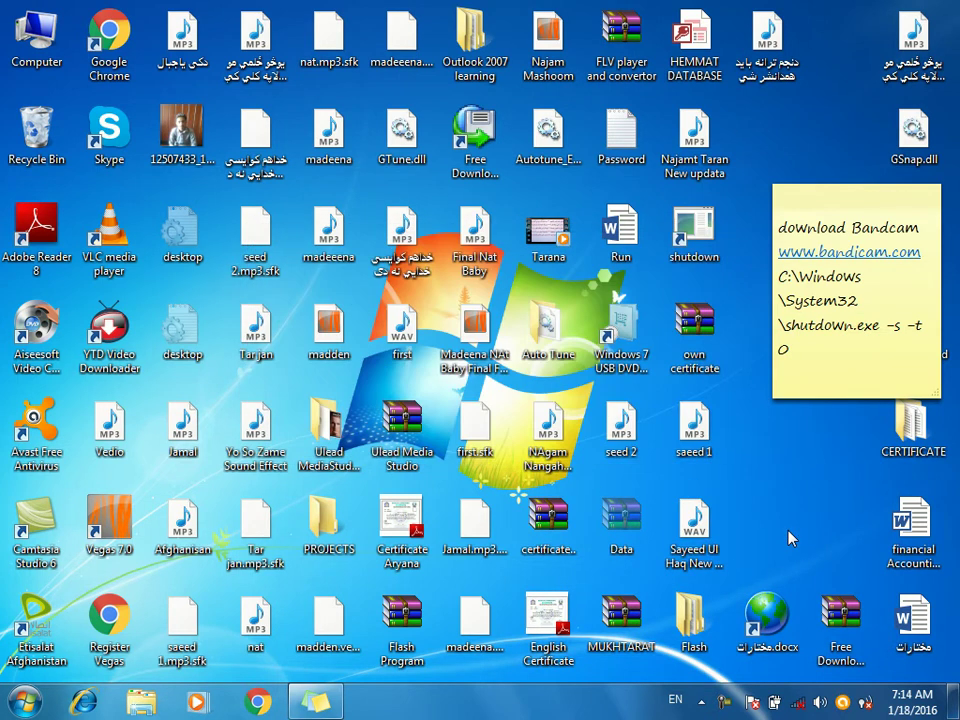
{"action": "right_click", "coordinate": [765, 447]}
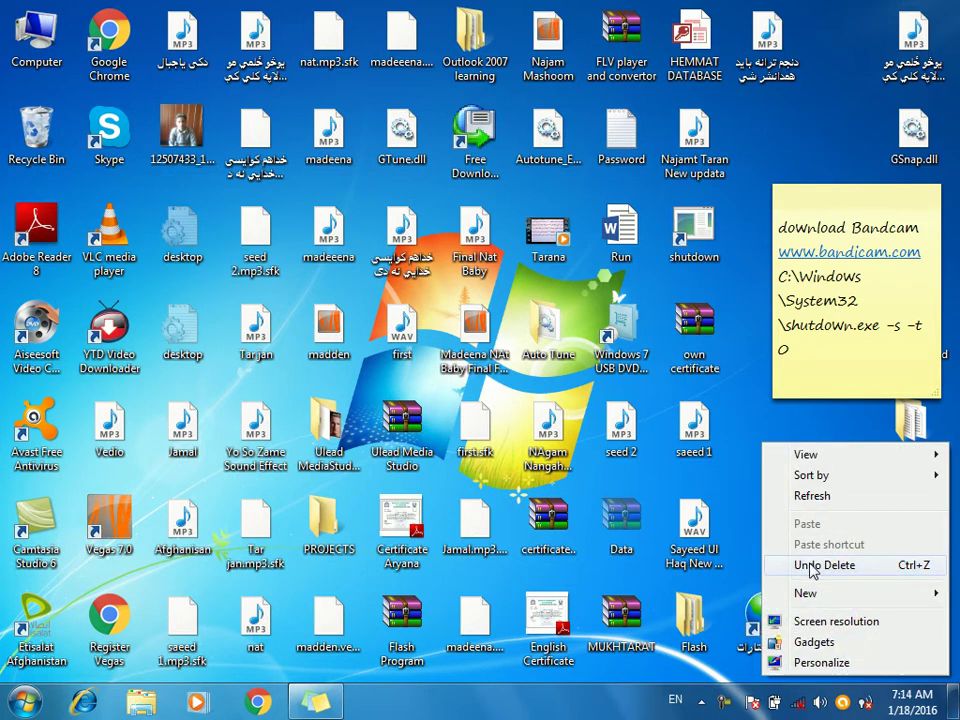
{"action": "mouse_move", "coordinate": [806, 593]}
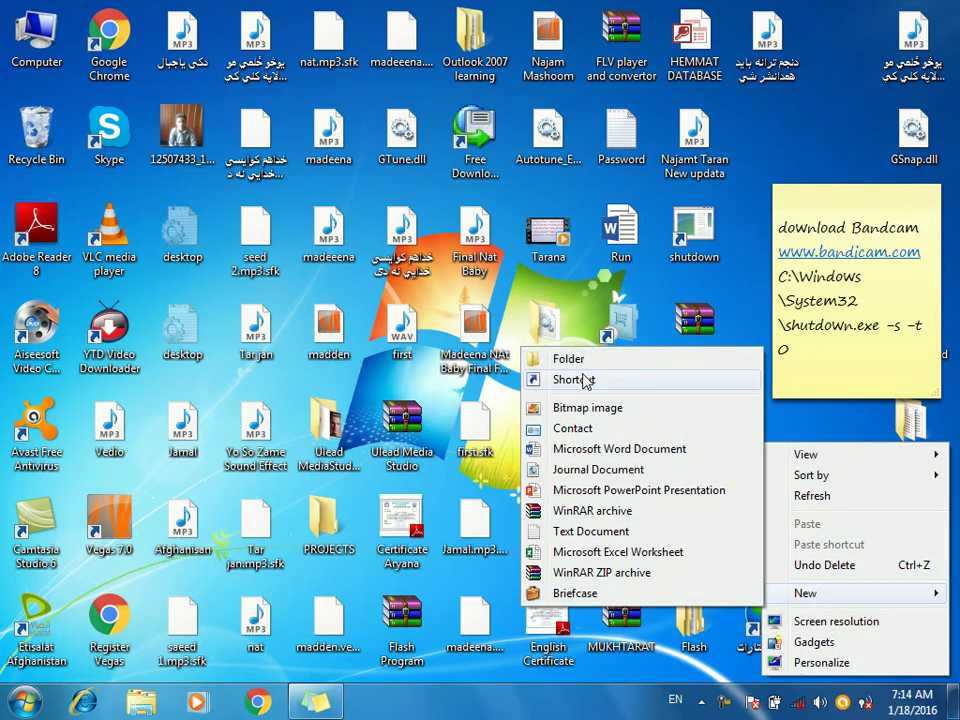
{"action": "left_click", "coordinate": [586, 382]}
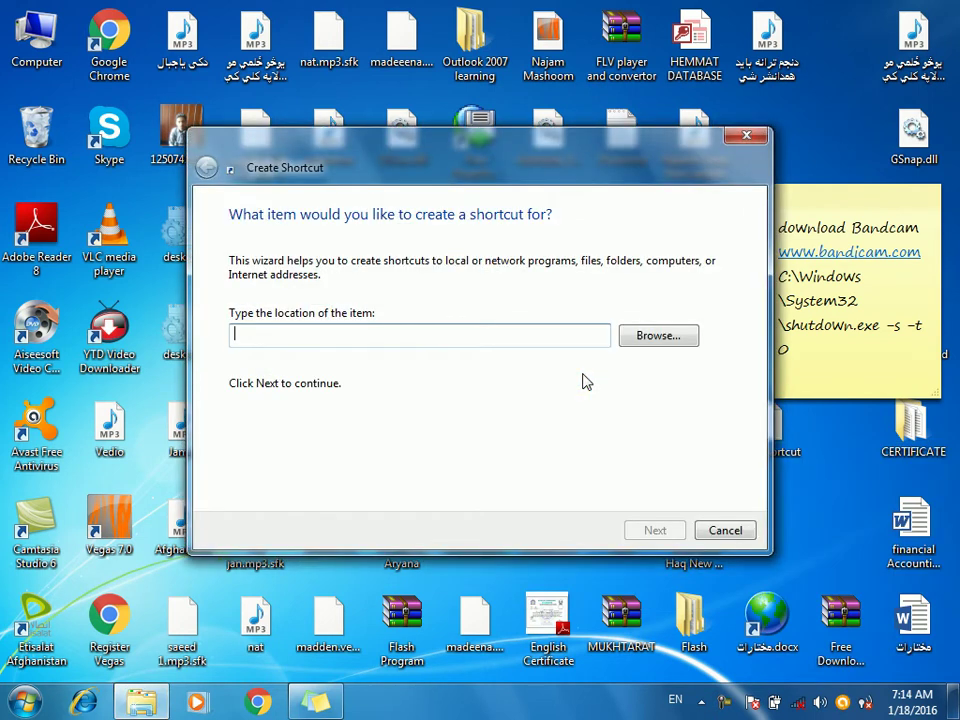
{"action": "type", "text": "shu"}
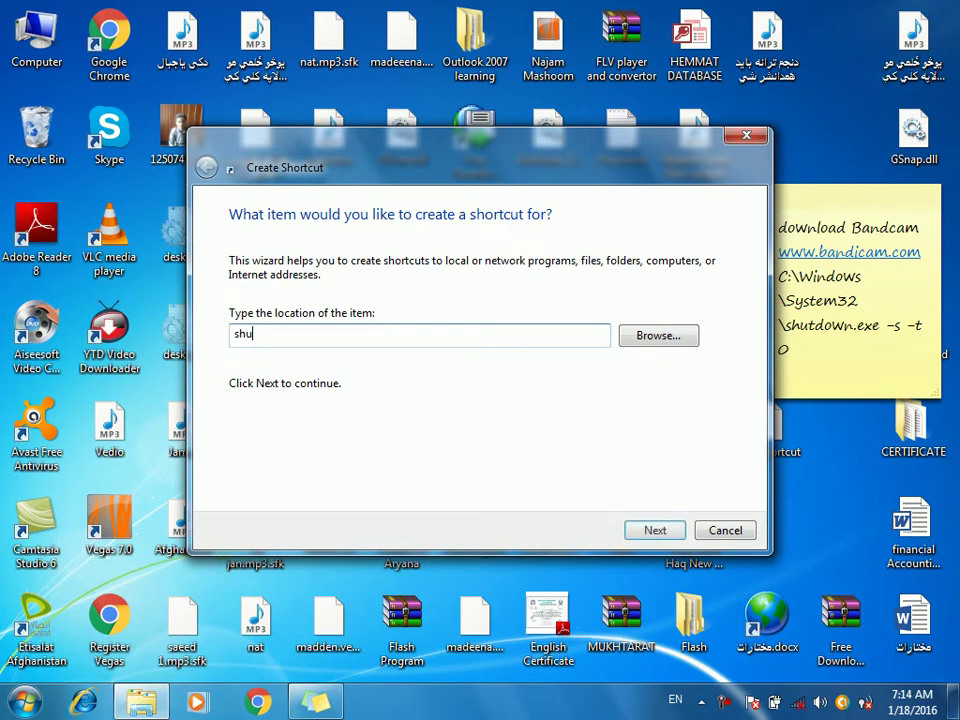
{"action": "type", "text": "tdown"}
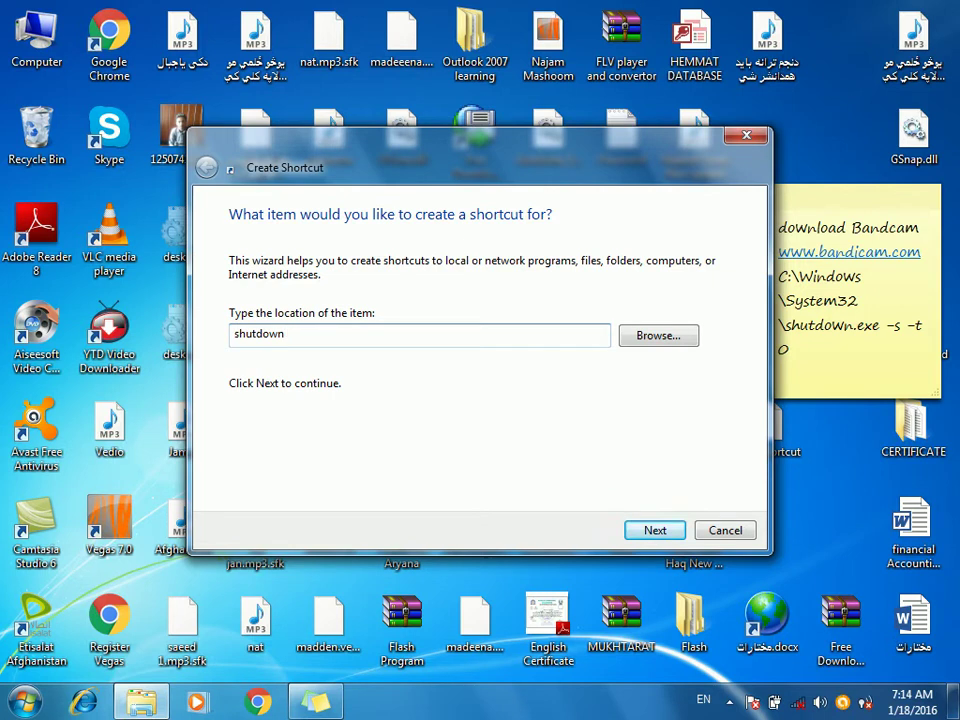
{"action": "type", "text": " -"}
{"action": "left_click", "coordinate": [650, 530]}
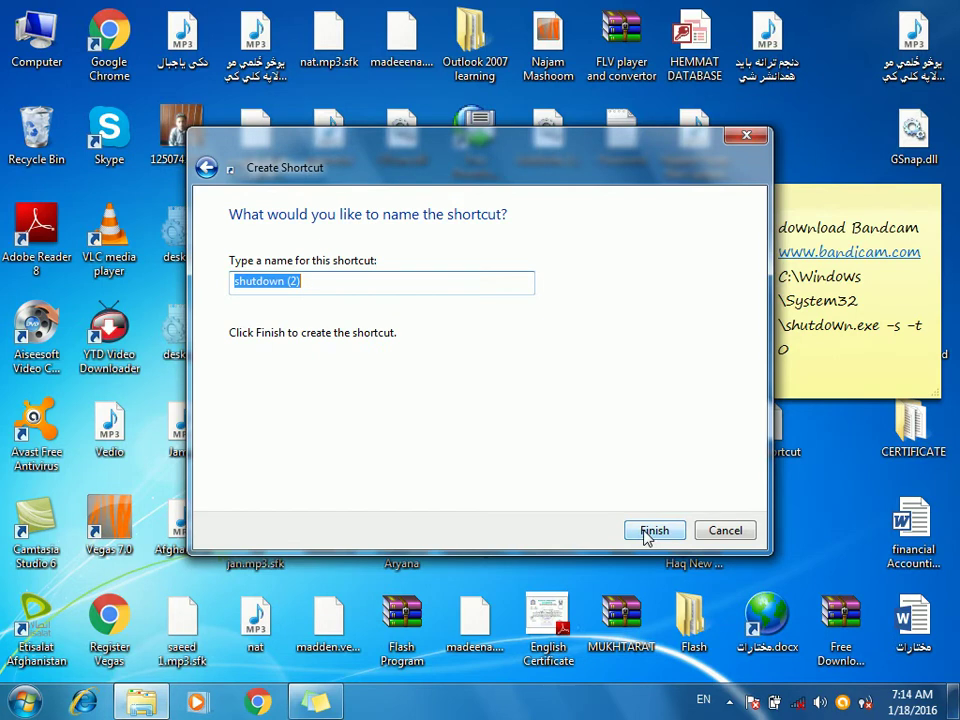
{"action": "left_click", "coordinate": [643, 533]}
{"action": "left_click", "coordinate": [750, 445]}
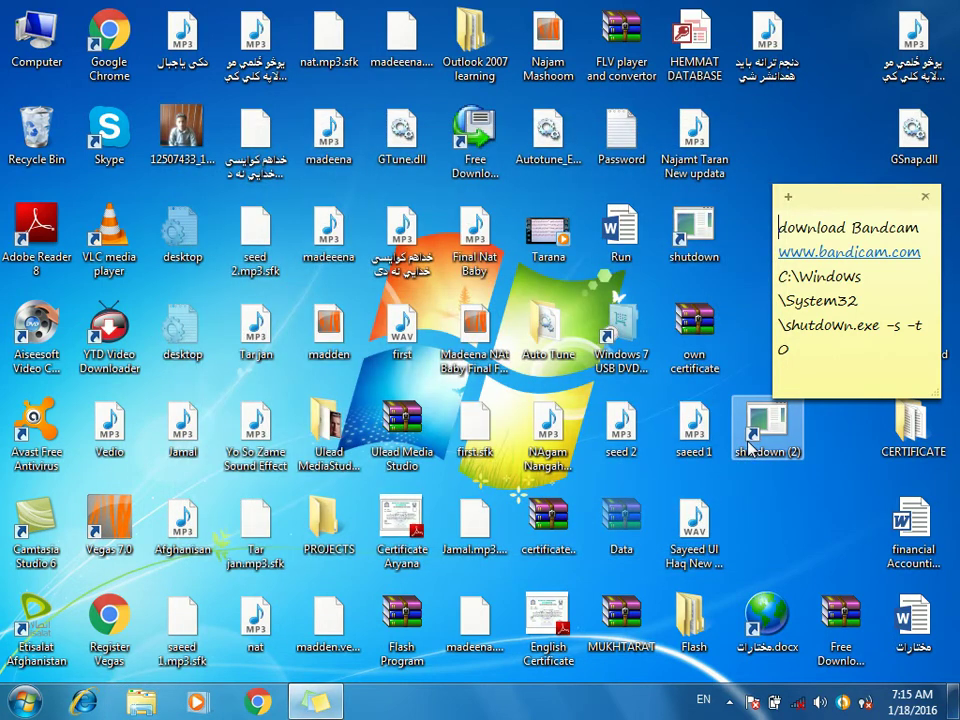
{"action": "key", "text": "Delete"}
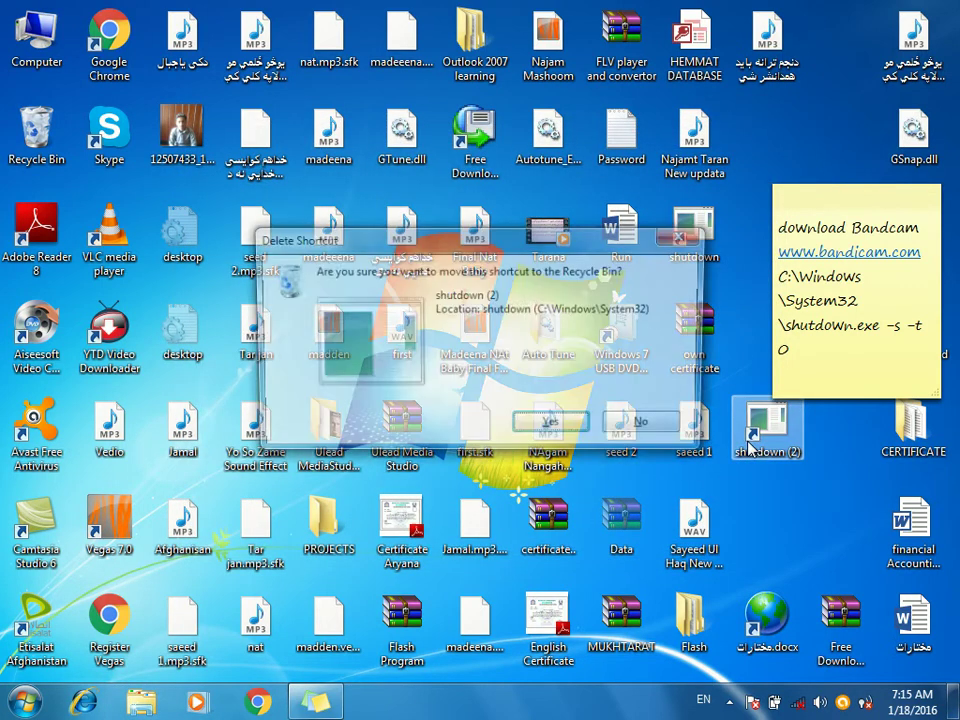
{"action": "key", "text": "Return"}
- Start a new desktop shortcut targeting C:\Windows\System32\shutdown.exe, then cancel the wizard
{"action": "right_click", "coordinate": [750, 450]}
{"action": "mouse_move", "coordinate": [792, 592]}
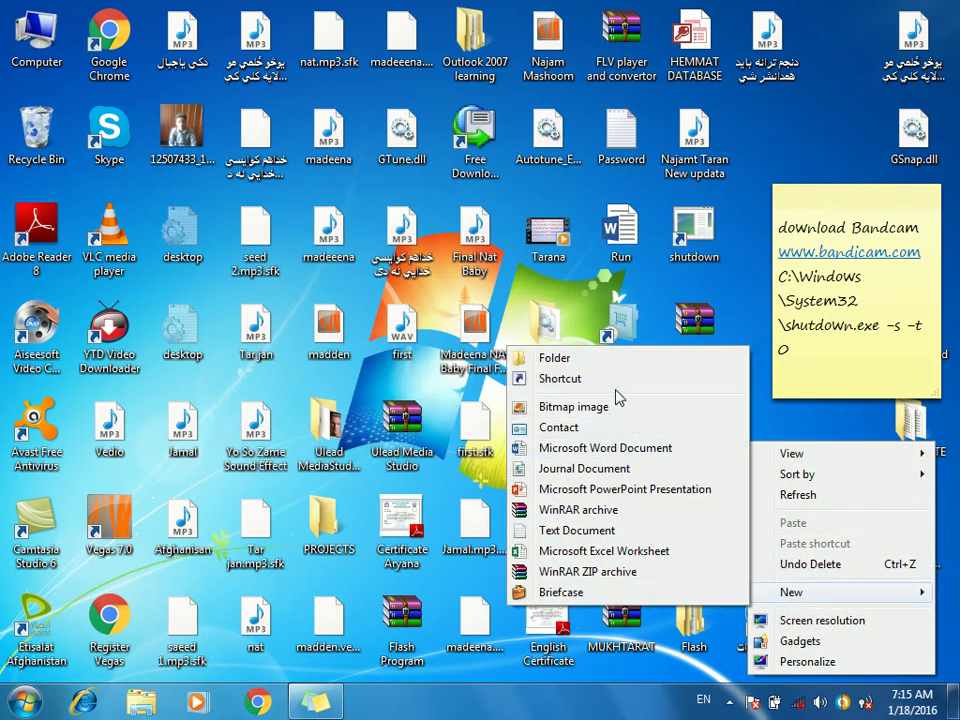
{"action": "left_click", "coordinate": [619, 380]}
{"action": "type", "text": "c:\\"}
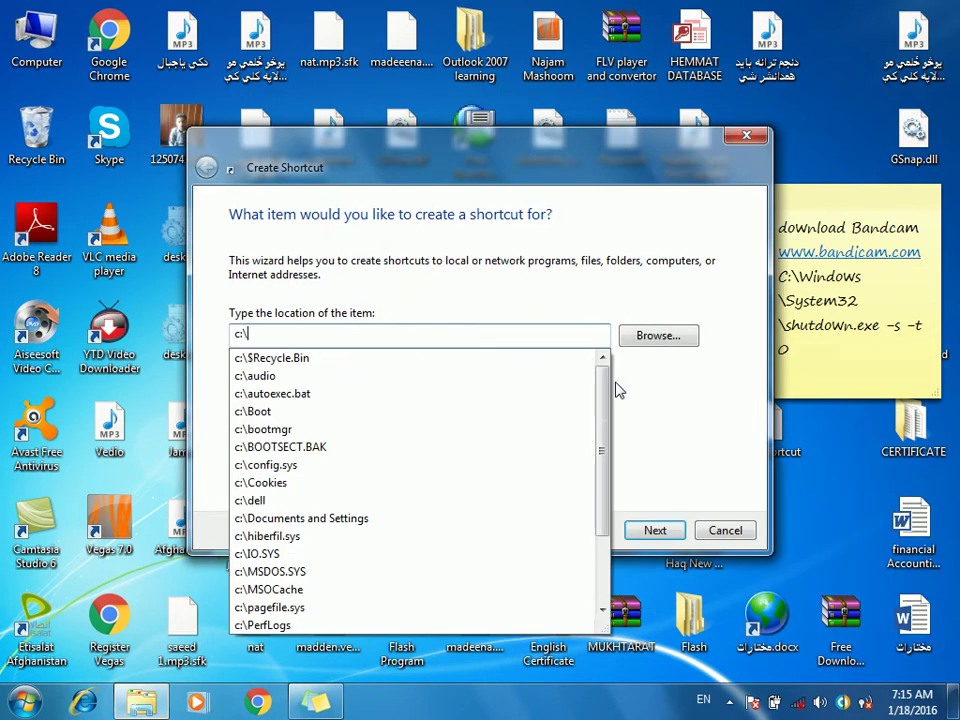
{"action": "type", "text": "pr"}
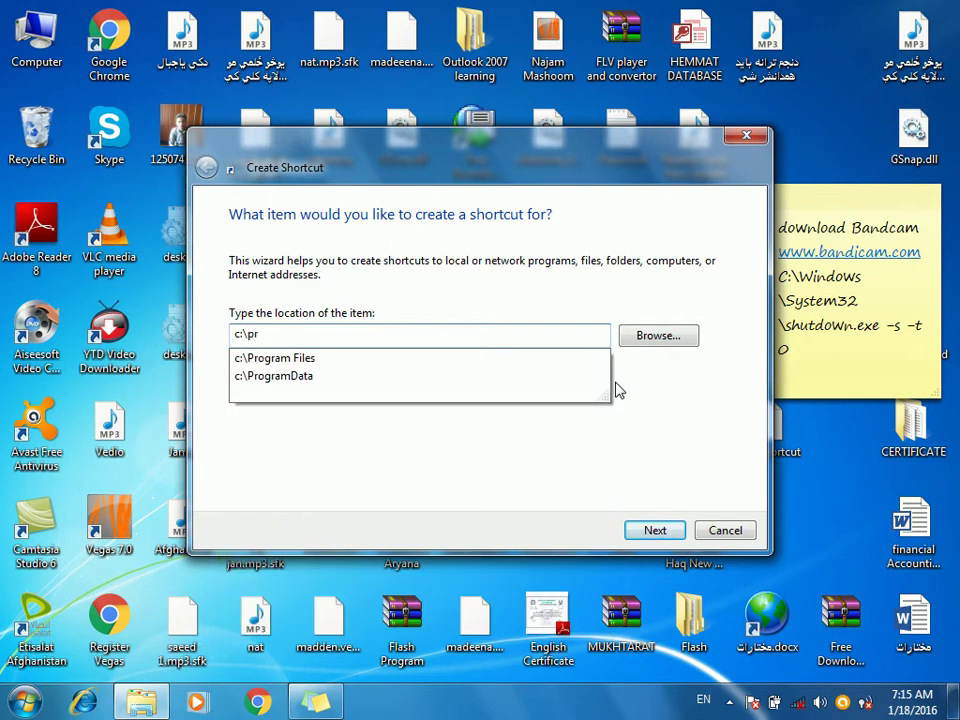
{"action": "key", "text": "BackSpace"}
{"action": "key", "text": "BackSpace"}
{"action": "type", "text": "win"}
{"action": "key", "text": "Down"}
{"action": "type", "text": "\\syst"}
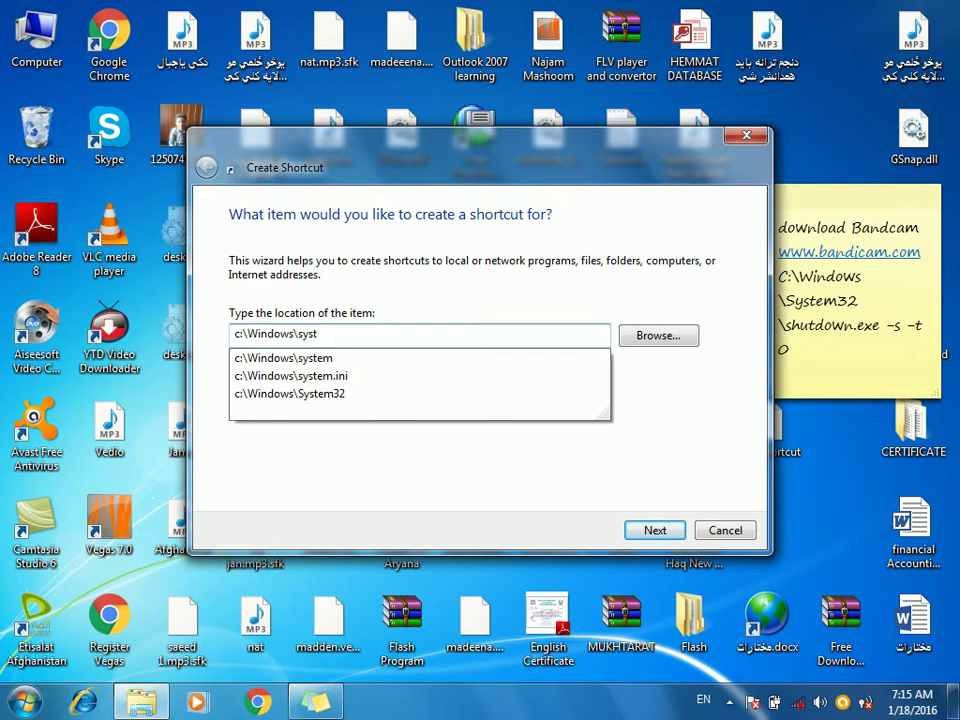
{"action": "key", "text": "Down"}
{"action": "key", "text": "Down"}
{"action": "key", "text": "Down"}
{"action": "type", "text": "\\s"}
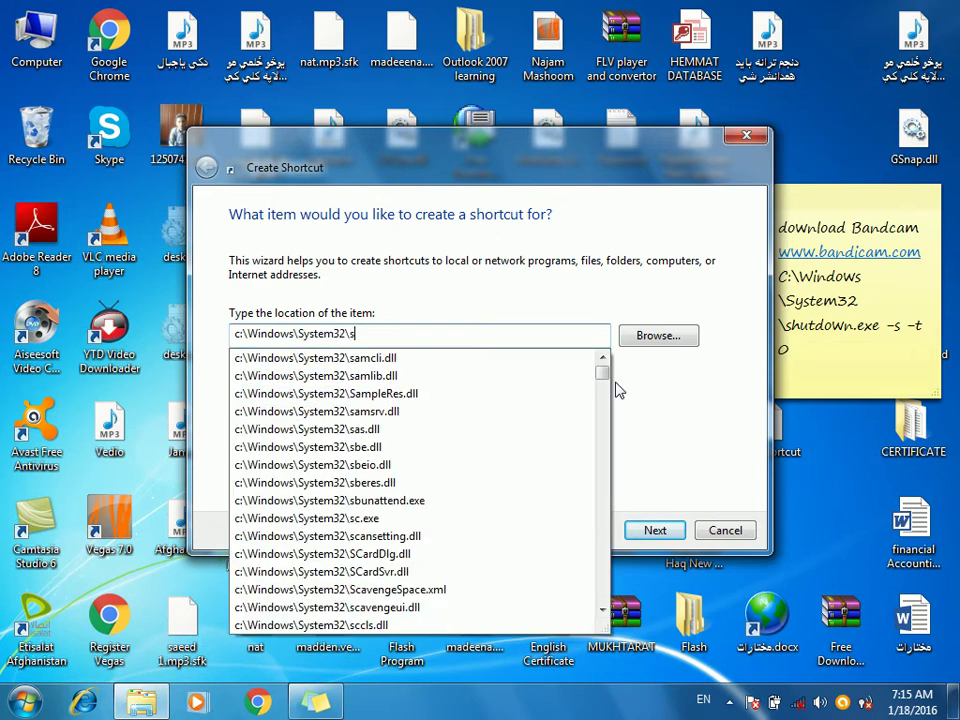
{"action": "type", "text": "hut"}
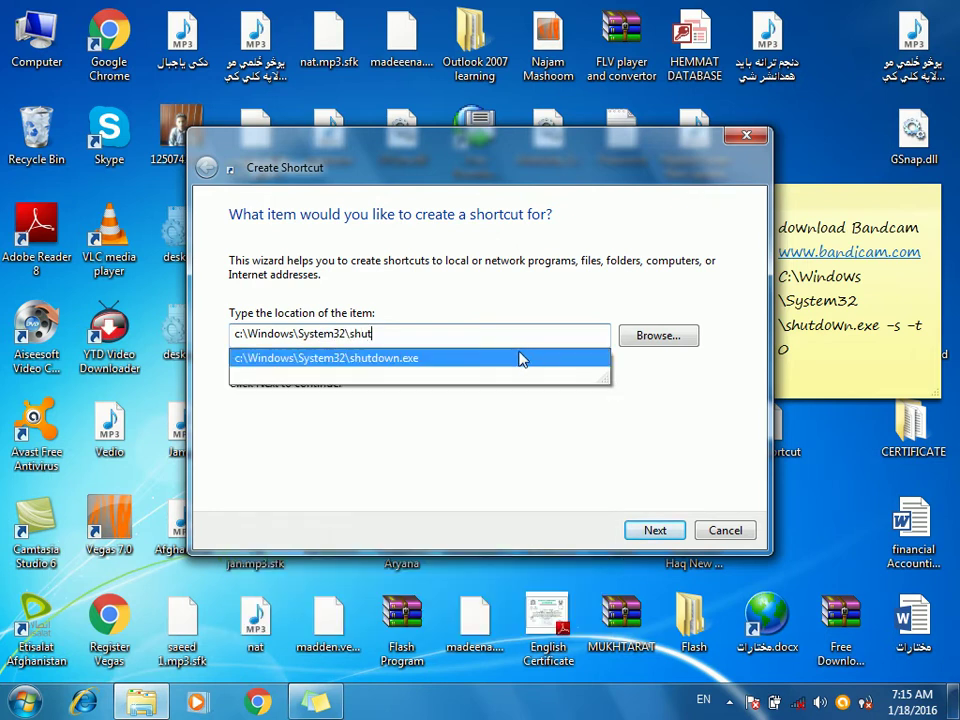
{"action": "left_click", "coordinate": [520, 361]}
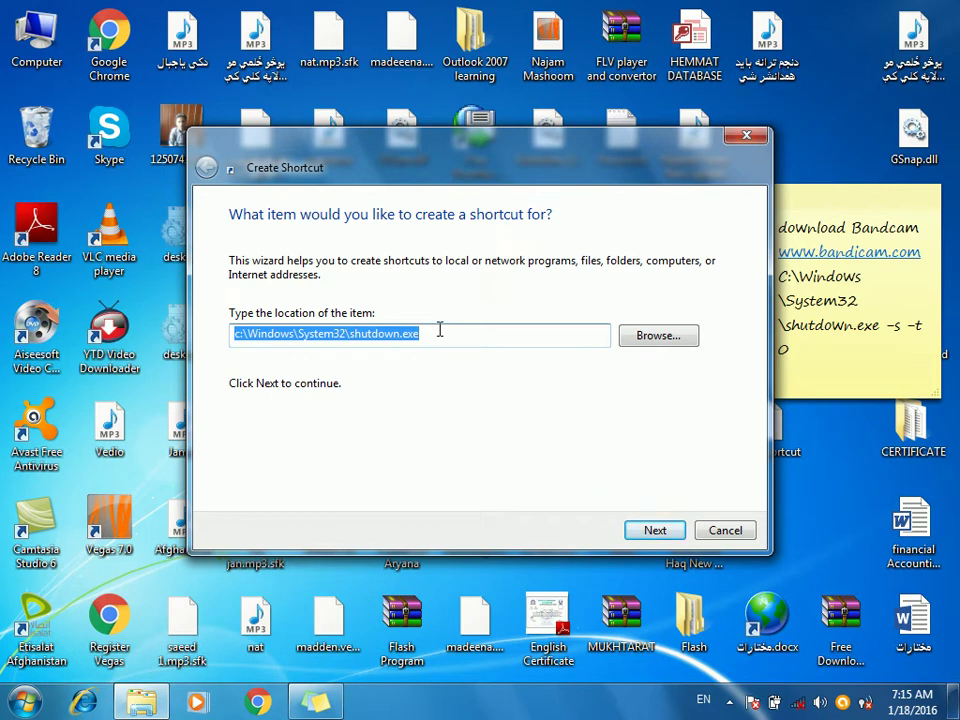
{"action": "left_click", "coordinate": [442, 333]}
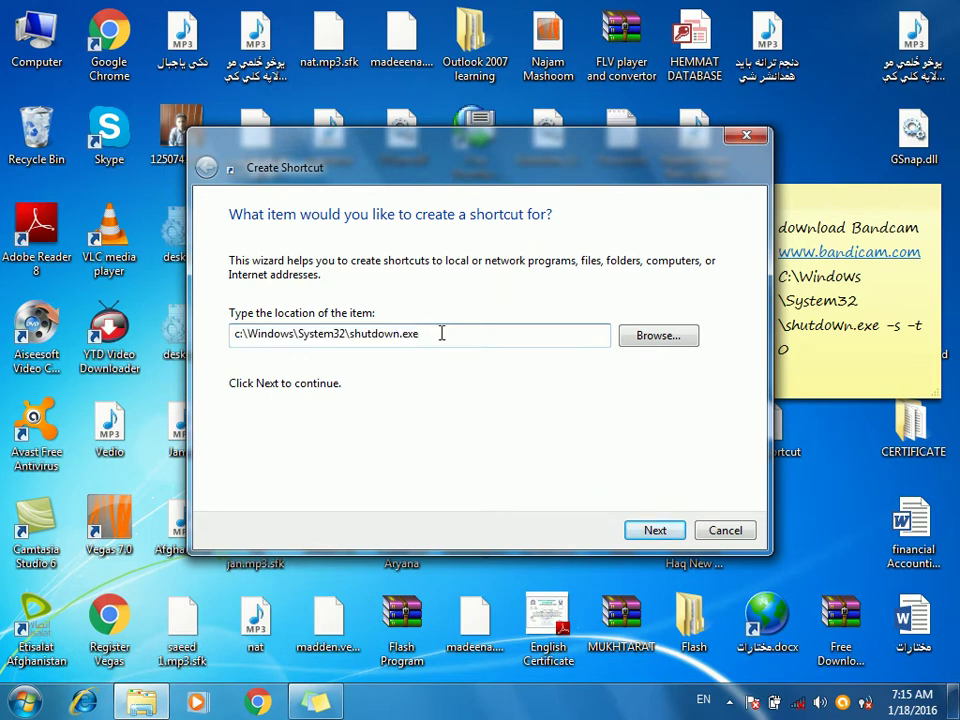
{"action": "left_click_drag", "start_coordinate": [442, 333], "coordinate": [226, 334]}
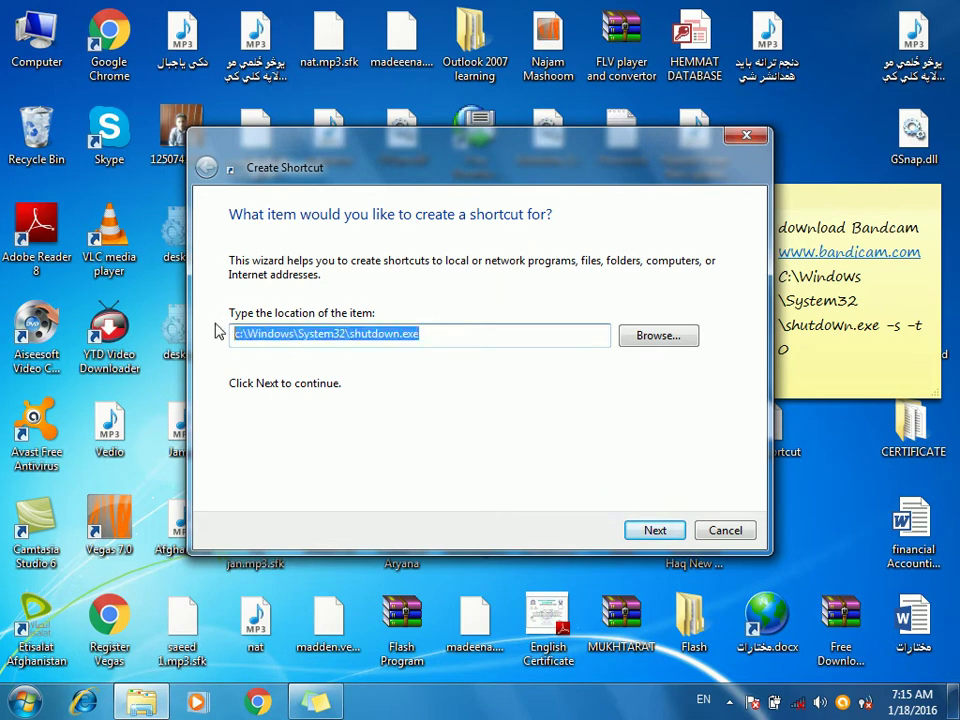
{"action": "left_click", "coordinate": [724, 535]}
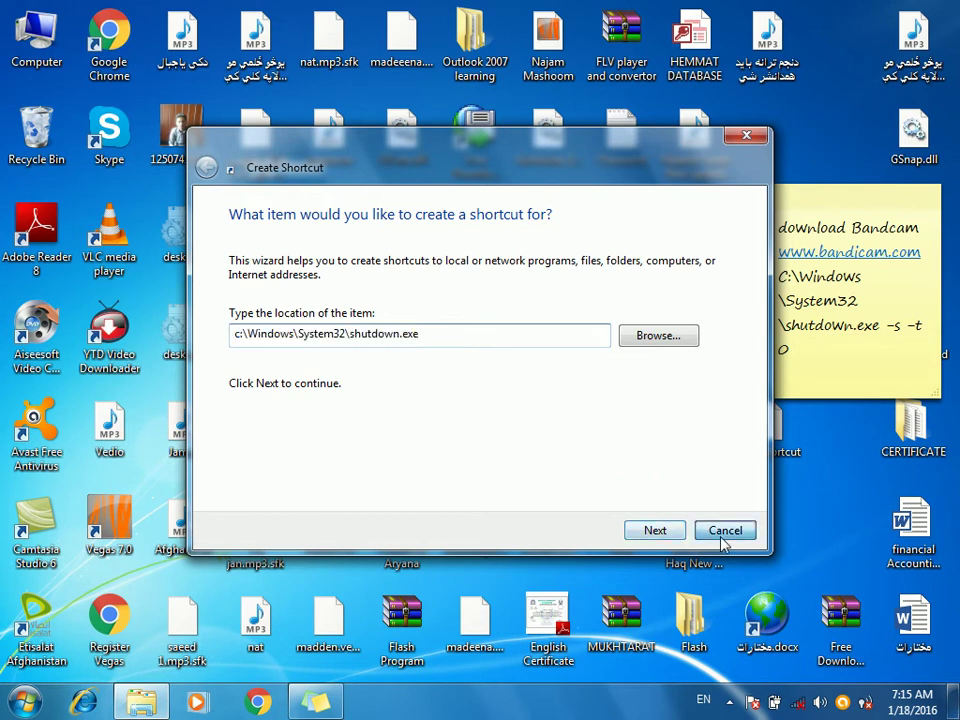
- Delete the existing shutdown shortcut from the desktop and confirm sending it to the Recycle Bin
{"action": "left_click", "coordinate": [680, 232]}
{"action": "key", "text": "Delete"}
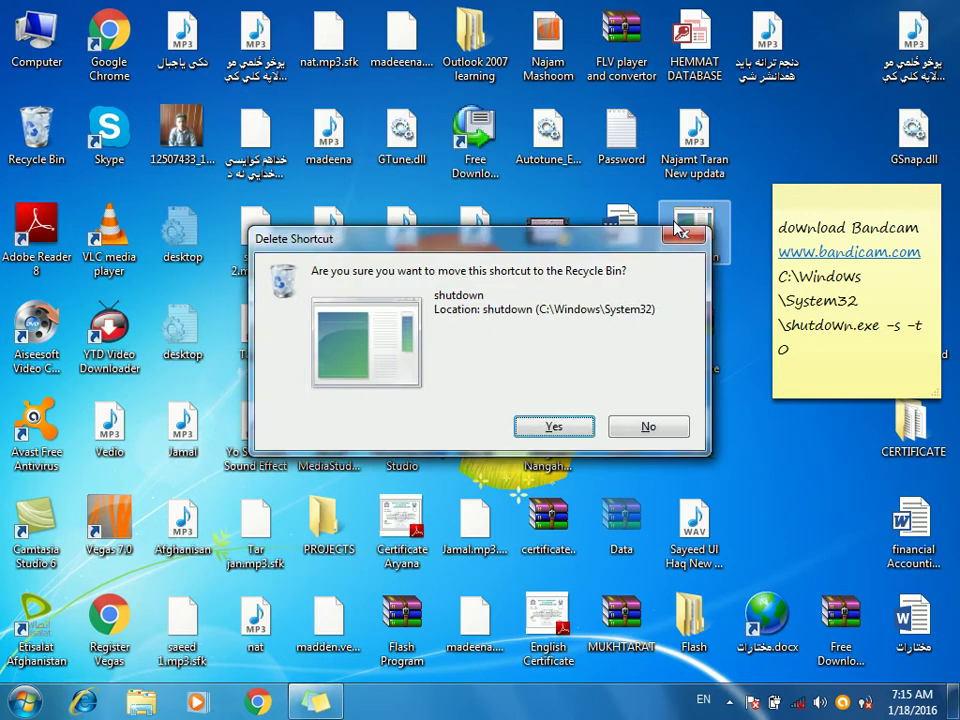
{"action": "left_click", "coordinate": [554, 426]}
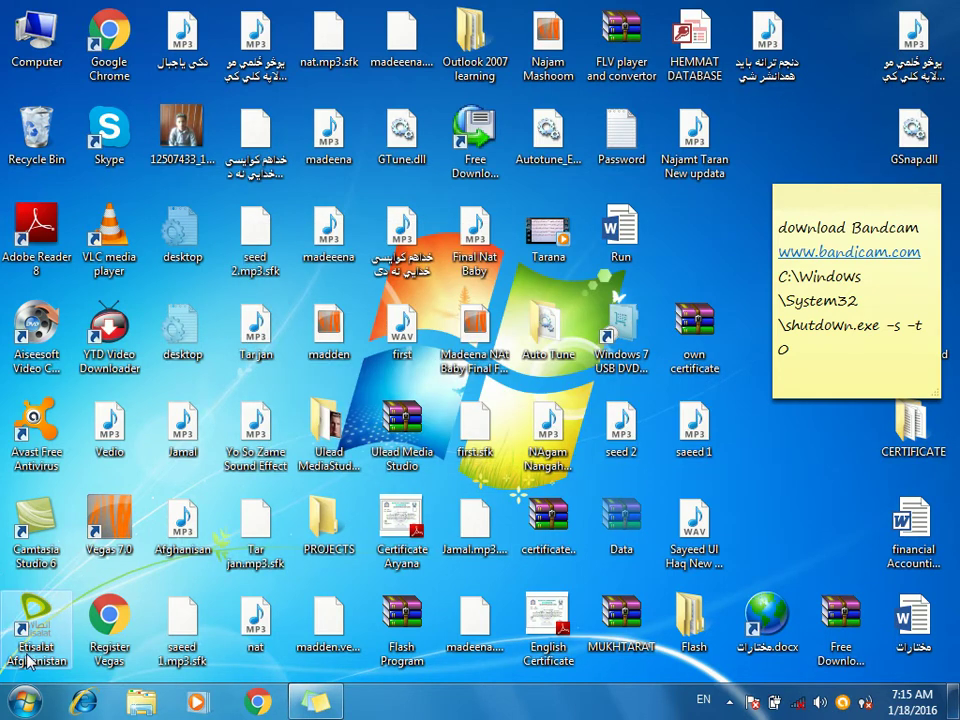
- Launch Word 2013 with a blank document, shrink its window, and open the FILE backstage
{"action": "left_click", "coordinate": [22, 702]}
{"action": "left_click", "coordinate": [522, 530]}
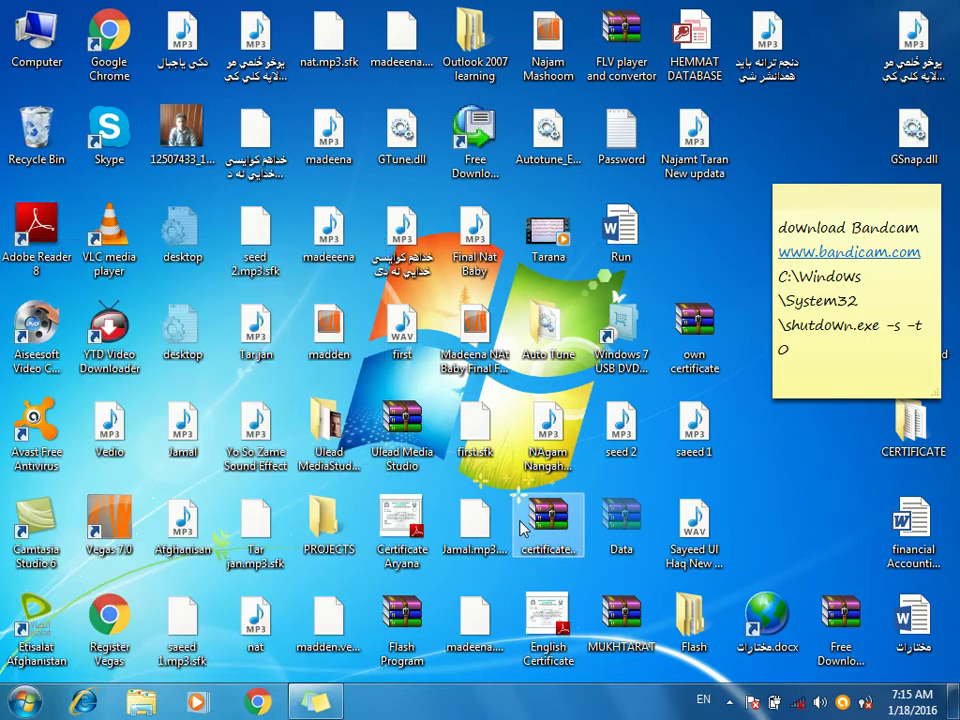
{"action": "key", "text": "super+r"}
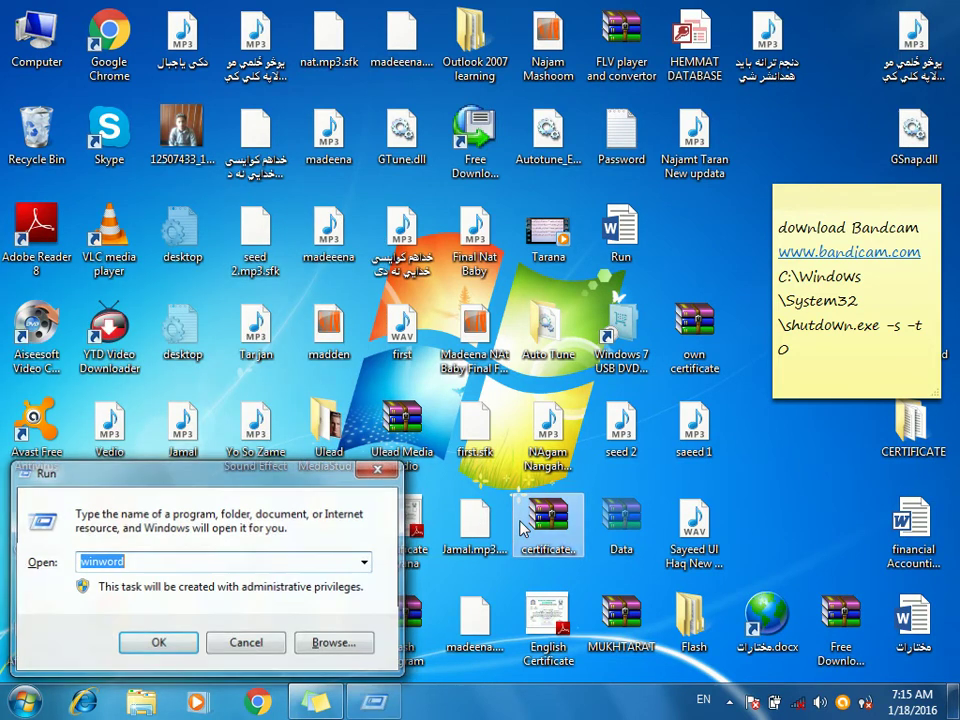
{"action": "key", "text": "Escape"}
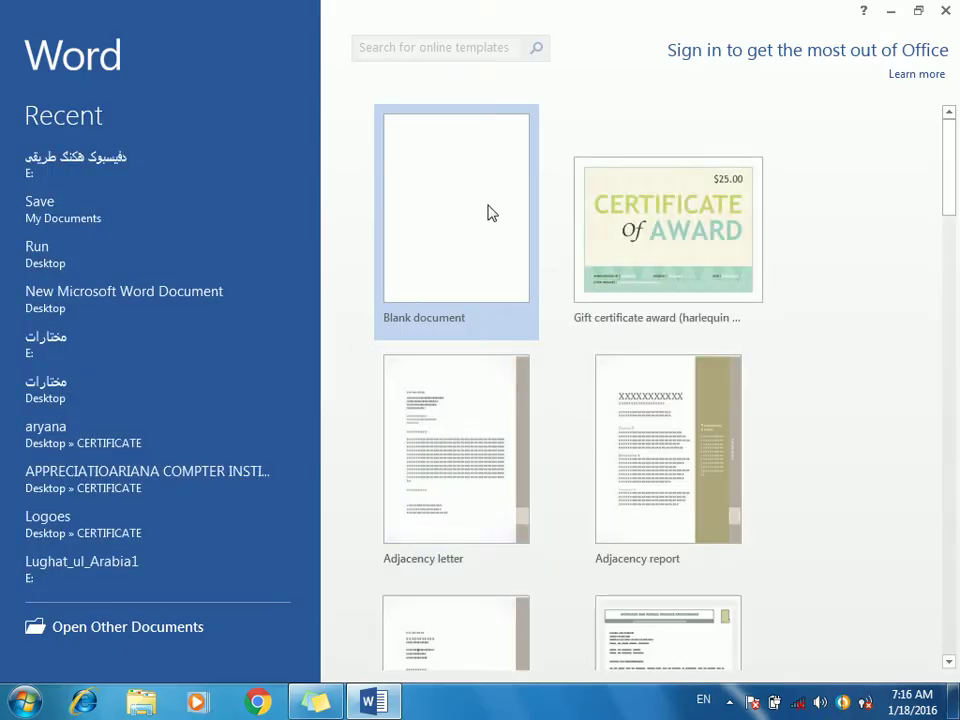
{"action": "left_click", "coordinate": [489, 212]}
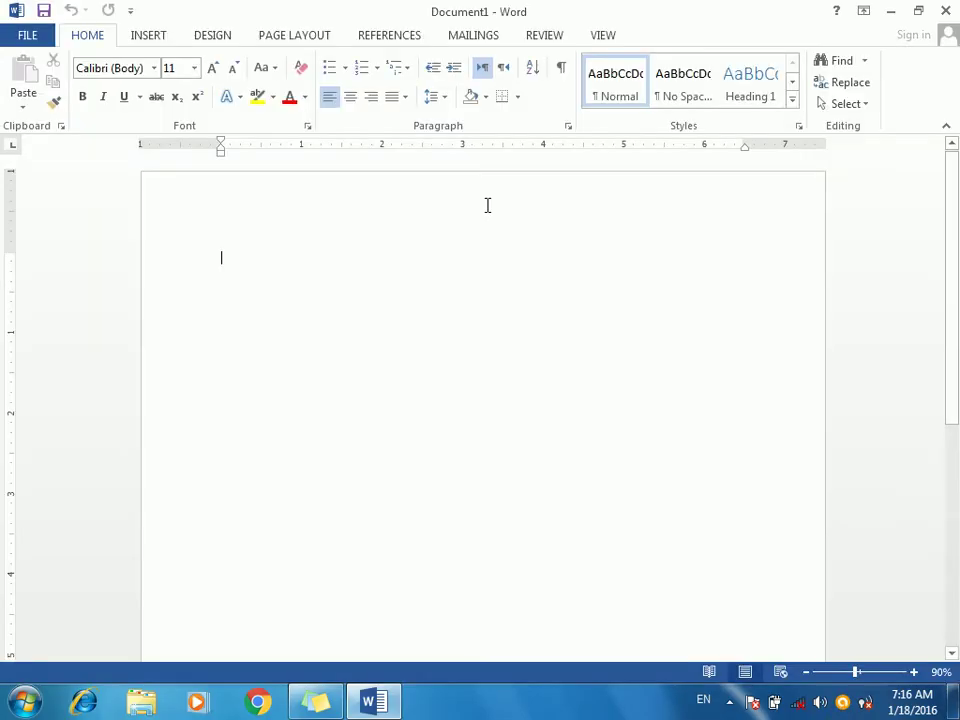
{"action": "mouse_move", "coordinate": [334, 15]}
{"action": "left_mouse_down"}
{"action": "mouse_move", "coordinate": [455, 42]}
{"action": "mouse_move", "coordinate": [600, 93]}
{"action": "left_mouse_up"}
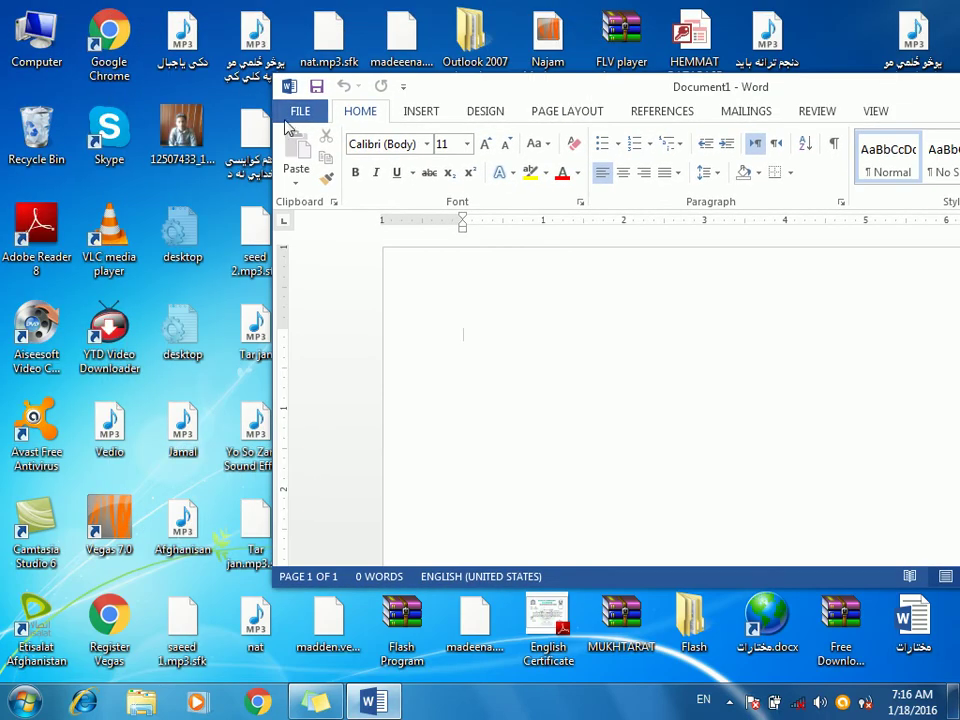
{"action": "left_click", "coordinate": [286, 119]}
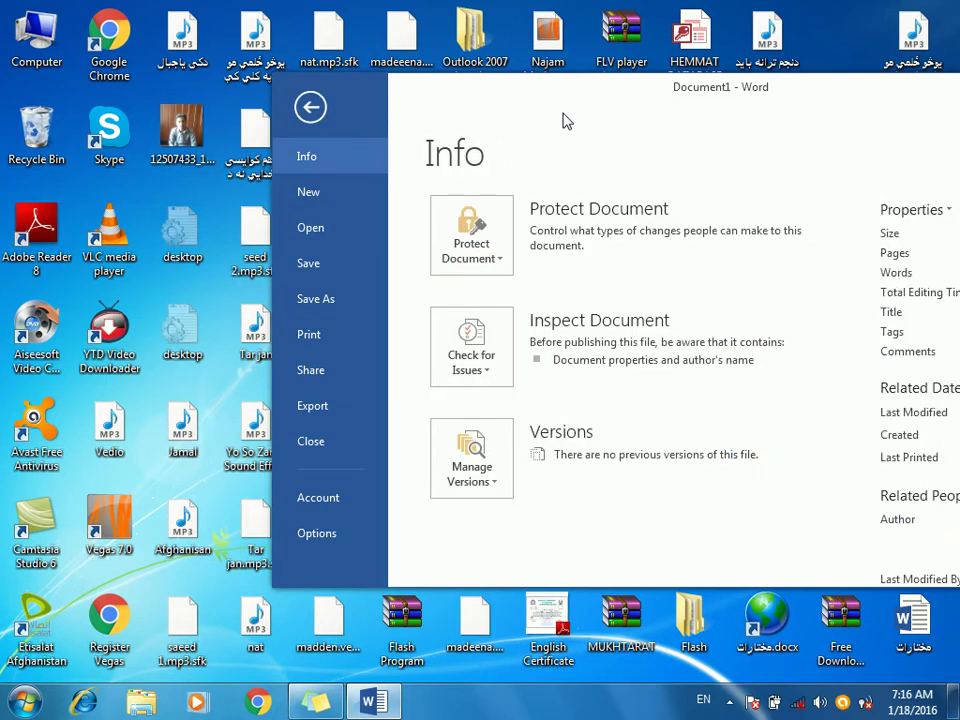
- Reposition the Word window, reopen the backstage, and maximize the window to full screen
{"action": "left_click", "coordinate": [309, 110]}
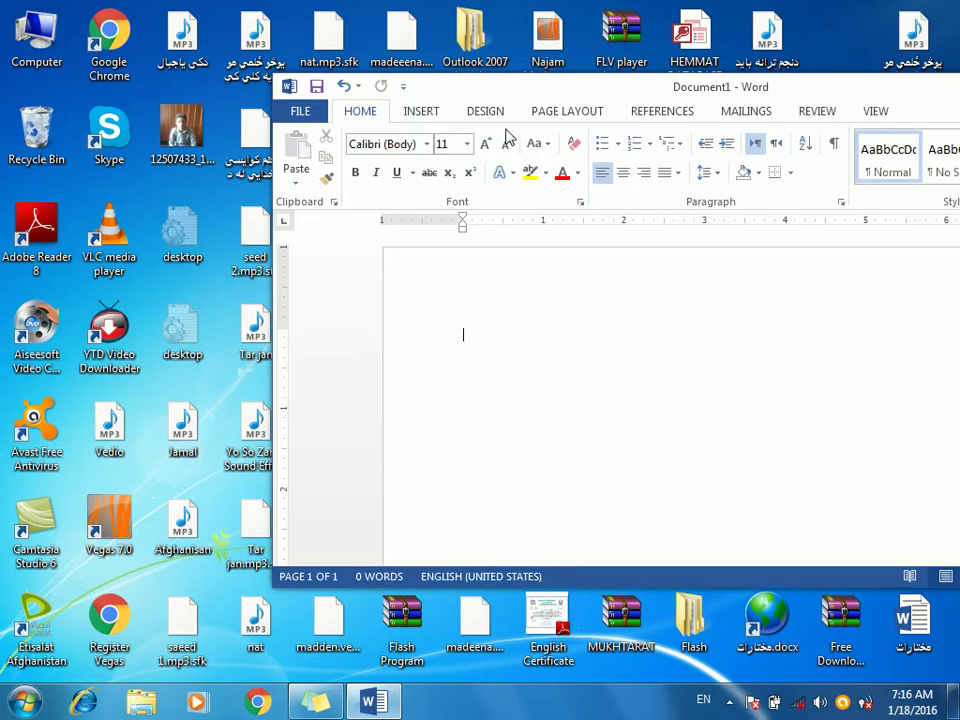
{"action": "left_click_drag", "start_coordinate": [545, 98], "coordinate": [383, 77]}
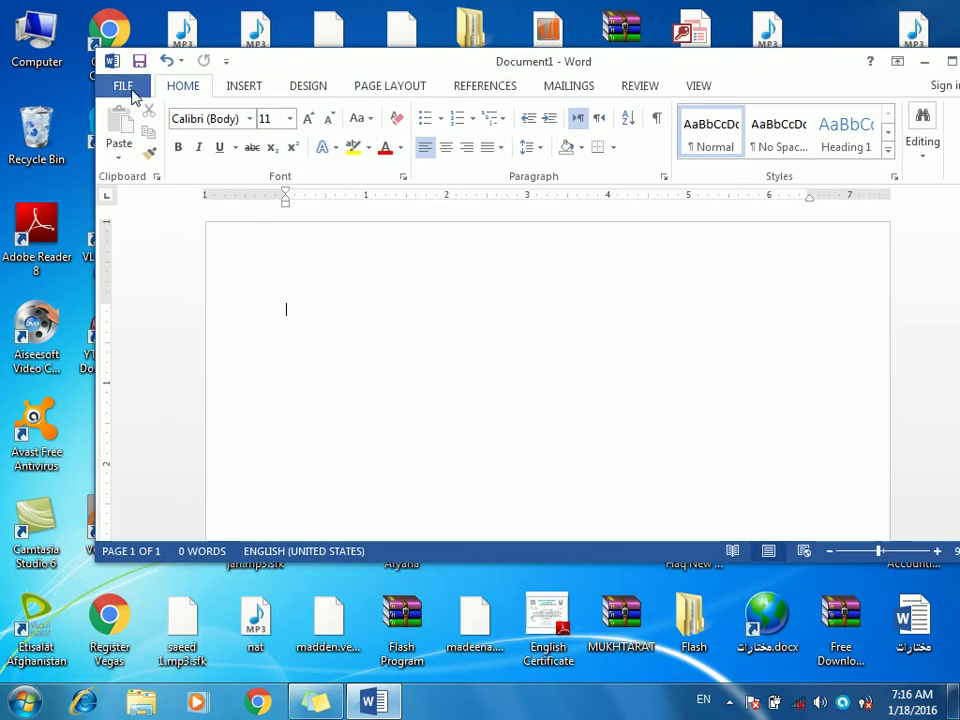
{"action": "left_click", "coordinate": [128, 88]}
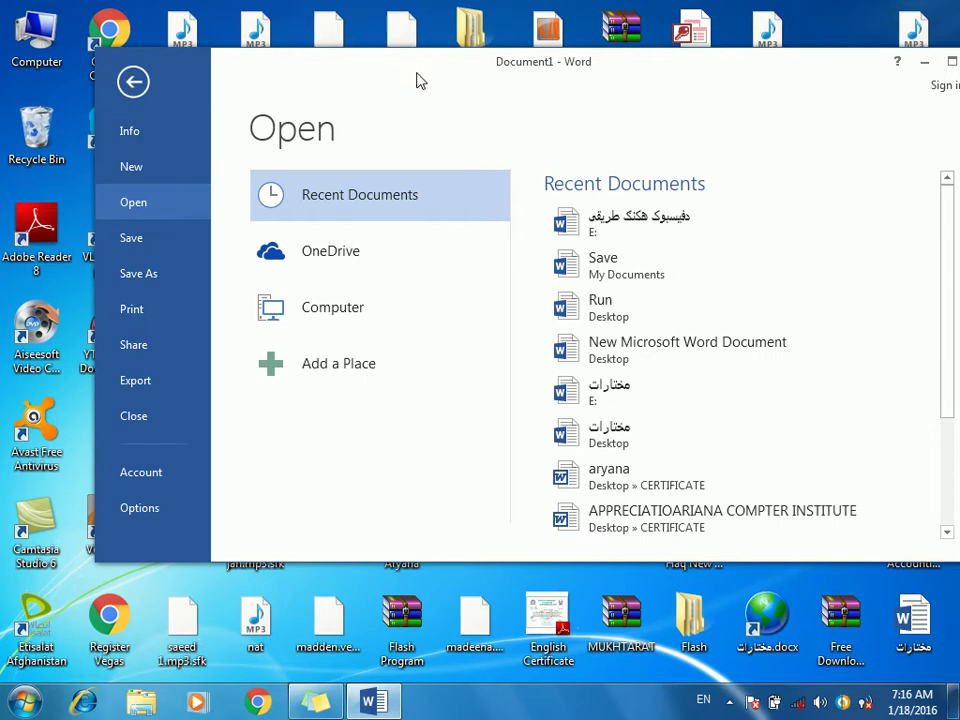
{"action": "double_click", "coordinate": [417, 84]}
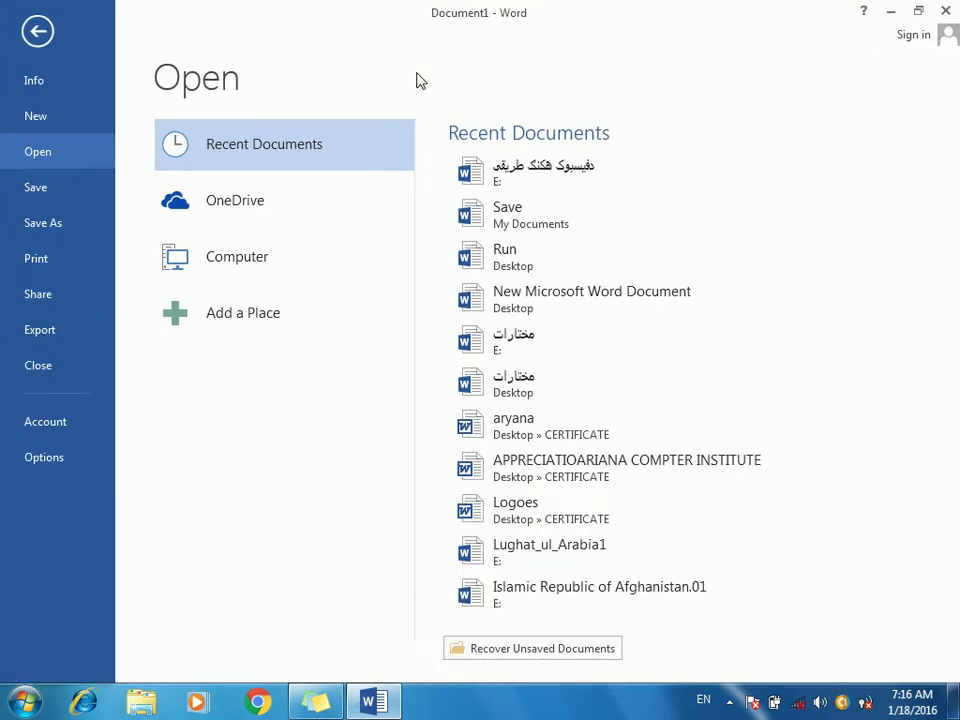
- Browse the Info page's full properties and protection options, then go back to the document
{"action": "left_click", "coordinate": [33, 86]}
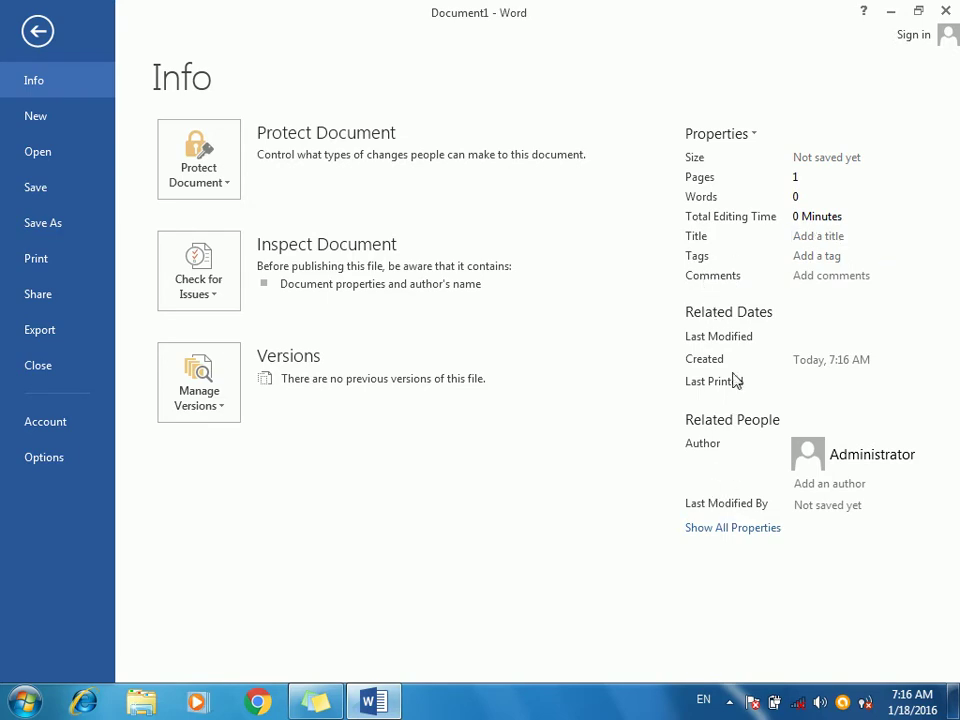
{"action": "left_click", "coordinate": [731, 528]}
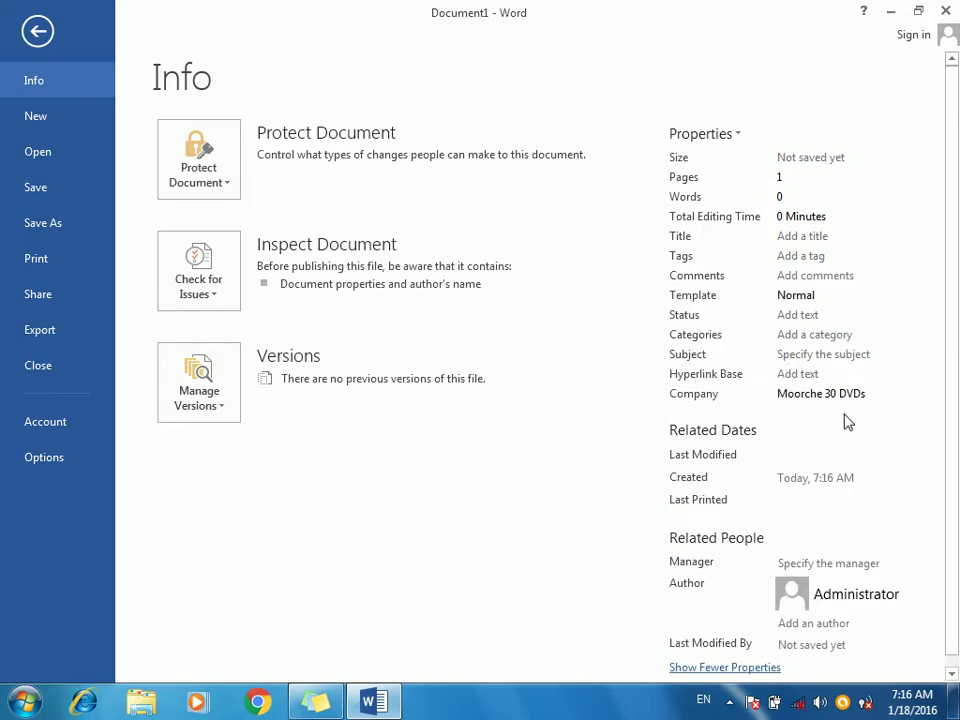
{"action": "mouse_move", "coordinate": [955, 369]}
{"action": "left_mouse_down"}
{"action": "mouse_move", "coordinate": [955, 414]}
{"action": "mouse_move", "coordinate": [943, 291]}
{"action": "left_mouse_up"}
{"action": "left_click", "coordinate": [225, 182]}
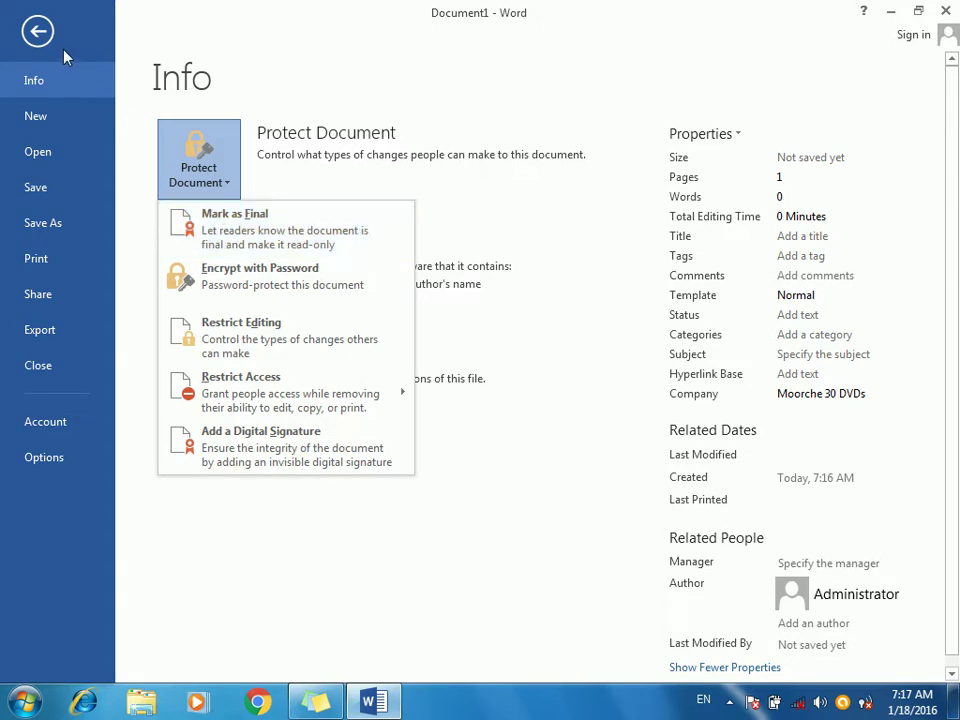
{"action": "left_click", "coordinate": [37, 32]}
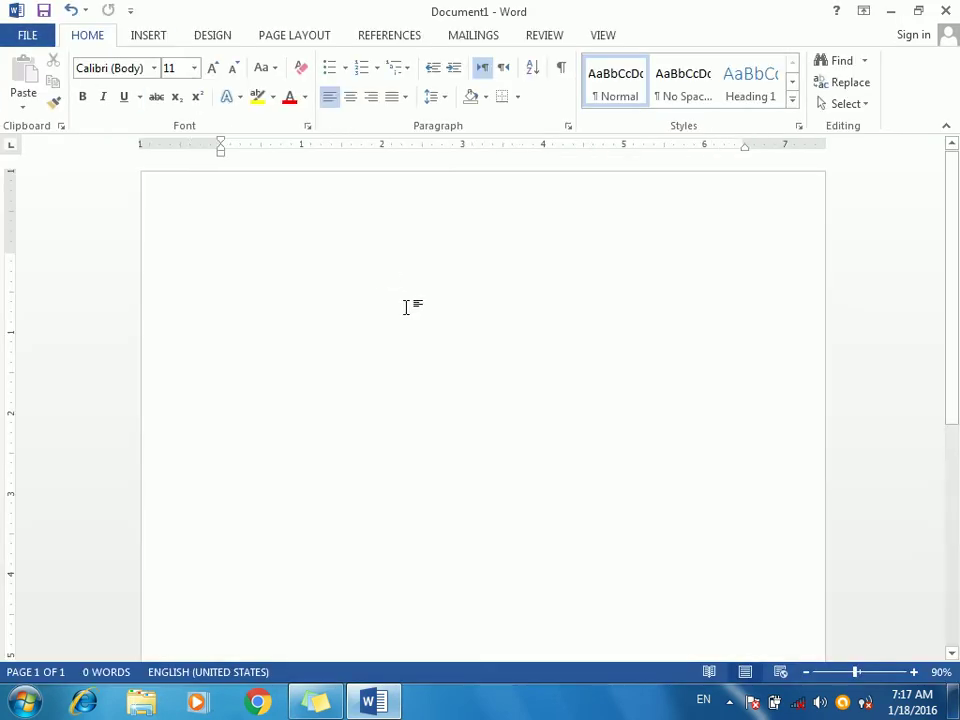
- Insert five =rand() sample paragraphs and save the document to My Documents under the suggested name
{"action": "type", "text": "=rand("}
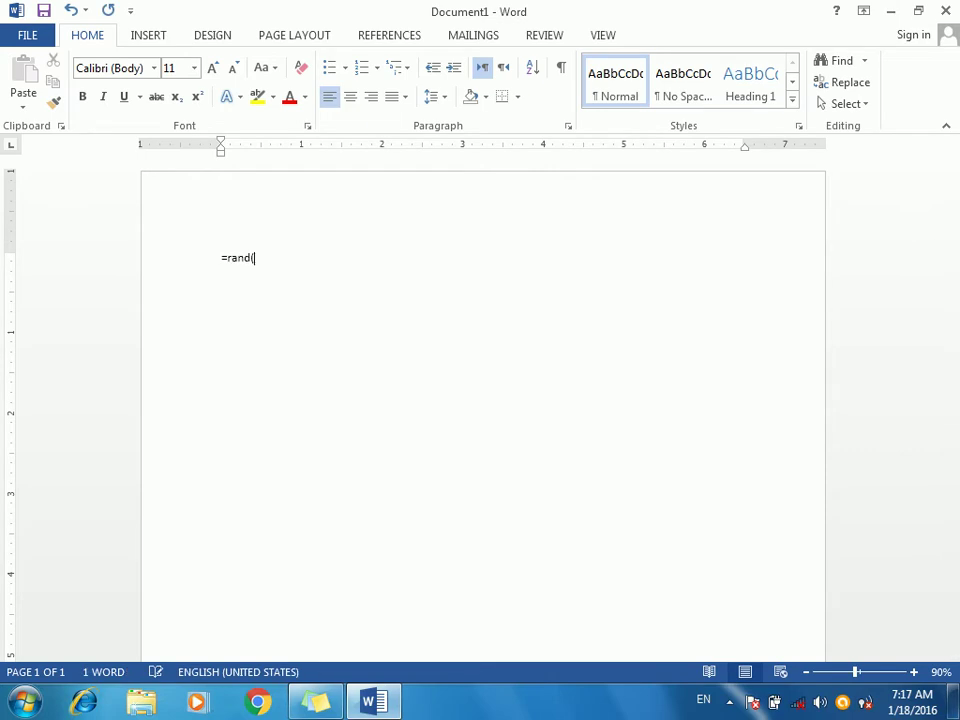
{"action": "type", "text": ")"}
{"action": "key", "text": "Return"}
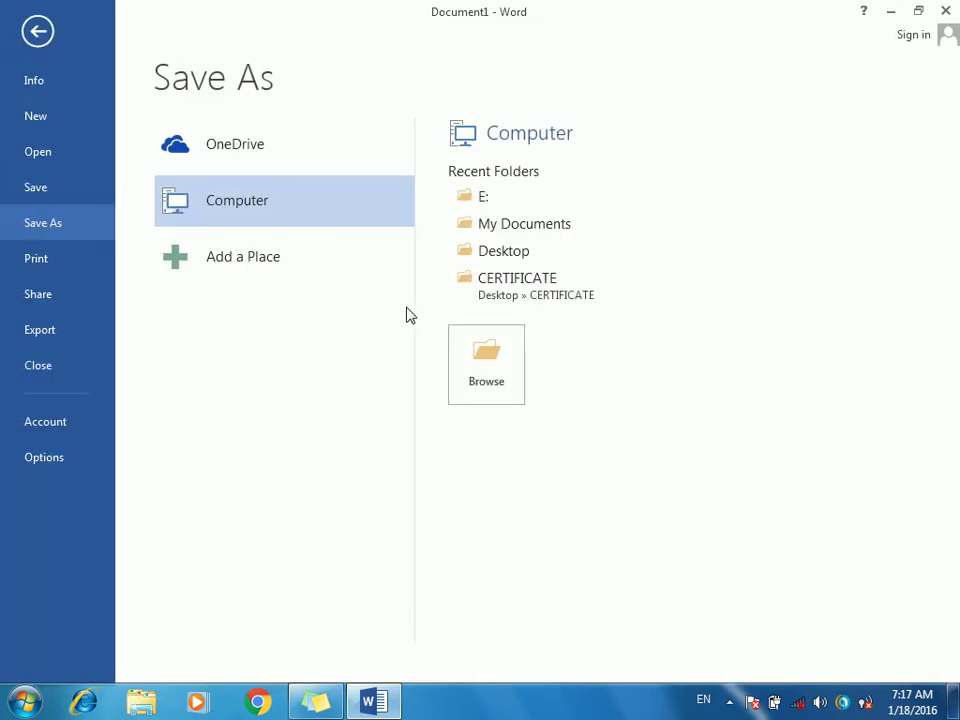
{"action": "left_click", "coordinate": [497, 228]}
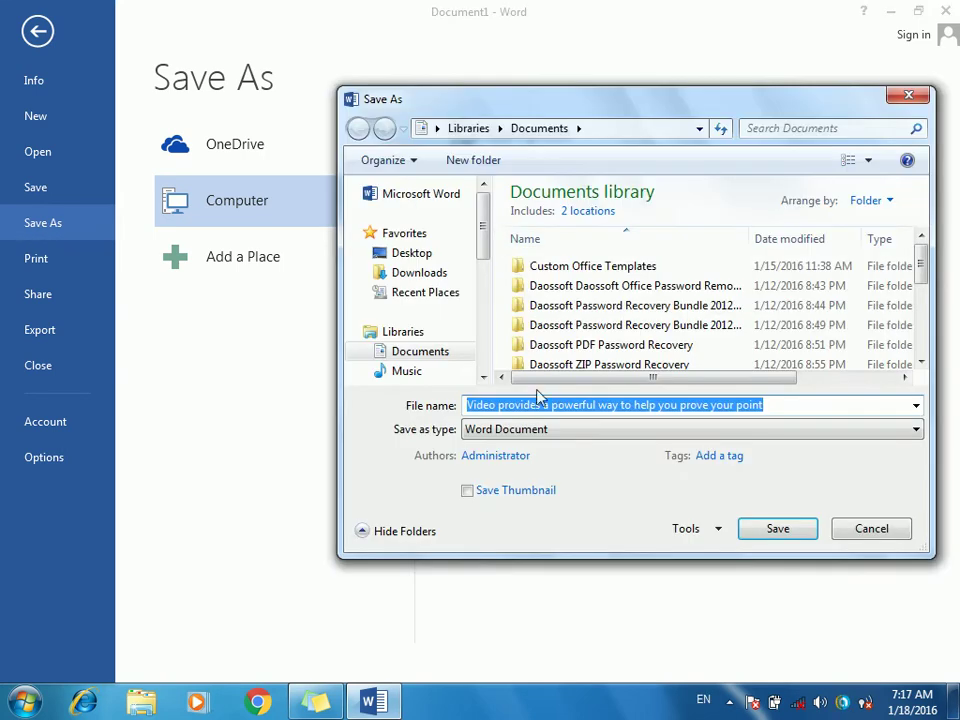
{"action": "left_click", "coordinate": [789, 538]}
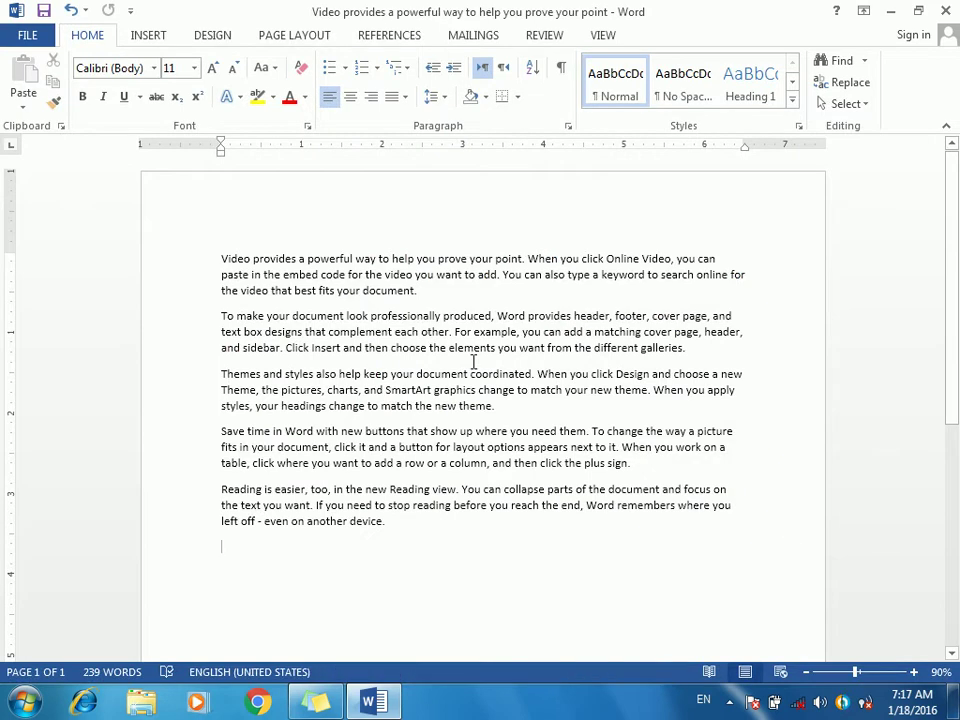
- Append 'asdas' to the end of the first paragraph and open the Info page
{"action": "left_click", "coordinate": [428, 306]}
{"action": "type", "text": "asdas"}
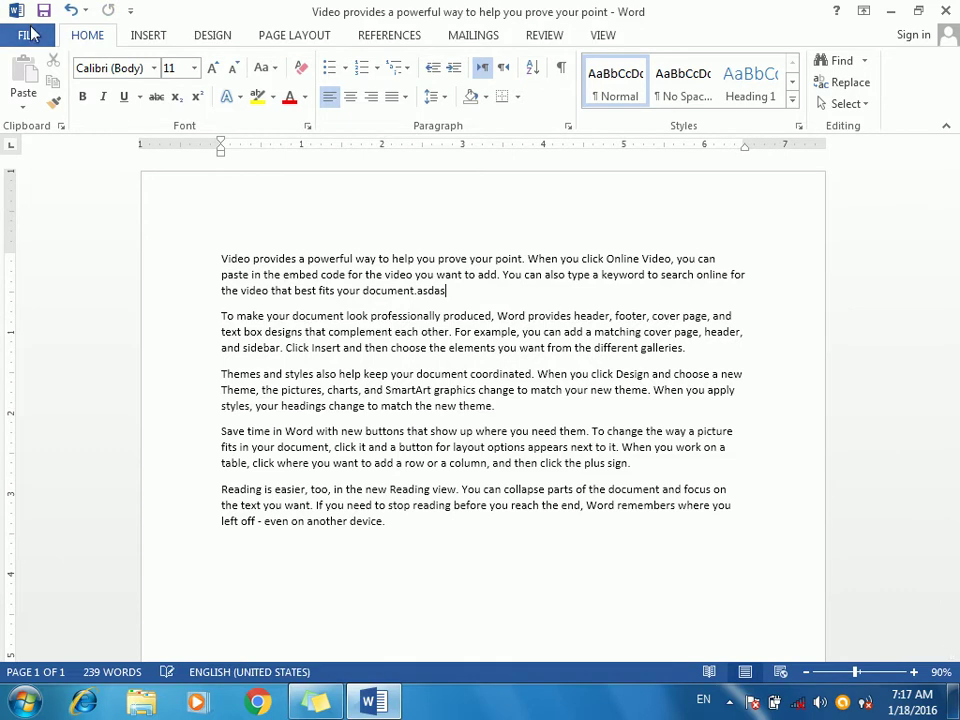
{"action": "left_click", "coordinate": [27, 35]}
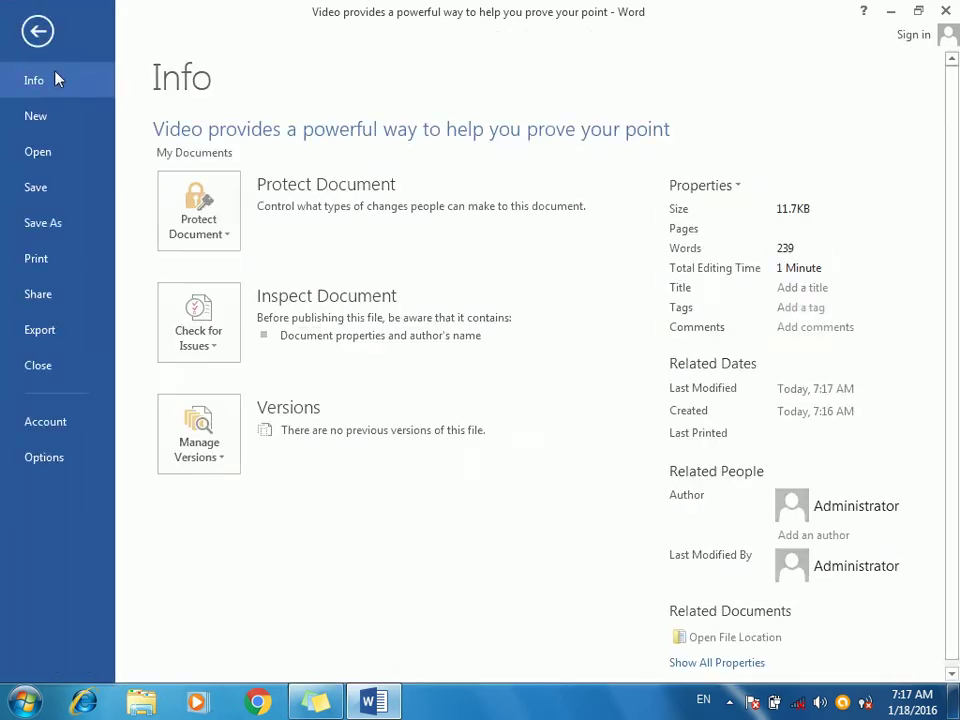
- Apply Protect Document > Mark as Final, acknowledge both prompts, and return to the text
{"action": "left_click", "coordinate": [212, 228]}
{"action": "left_click", "coordinate": [235, 272]}
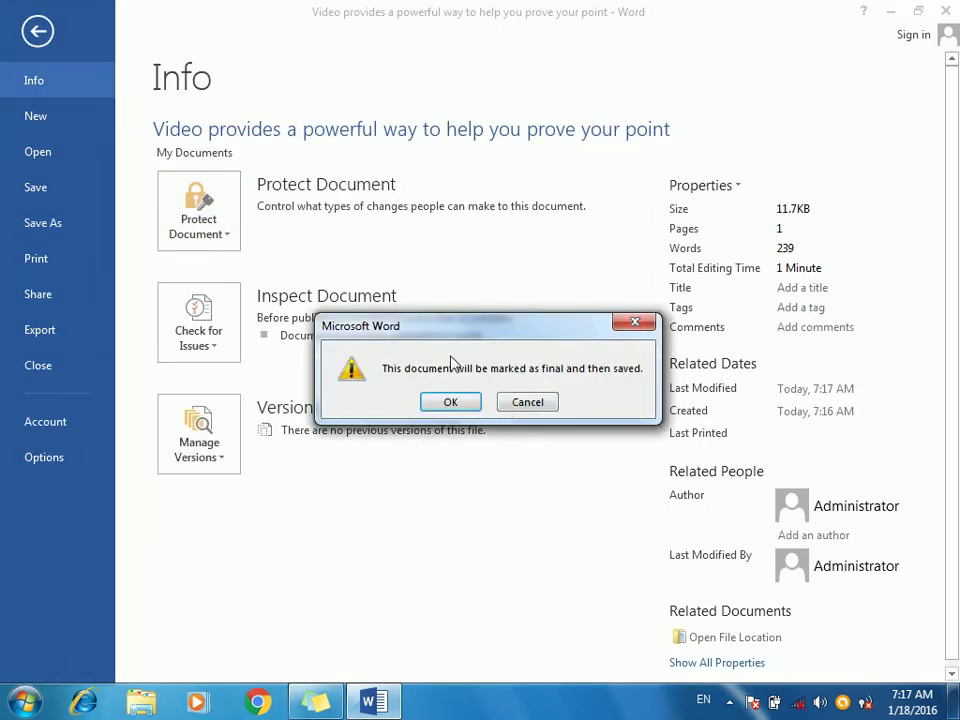
{"action": "left_click", "coordinate": [463, 413]}
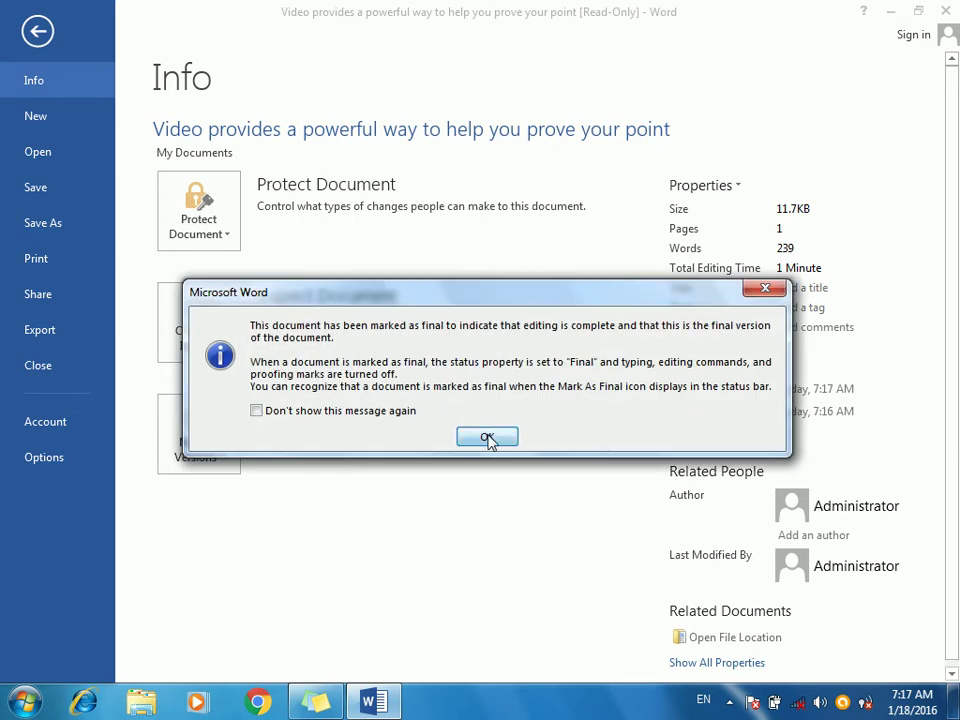
{"action": "left_click", "coordinate": [488, 436]}
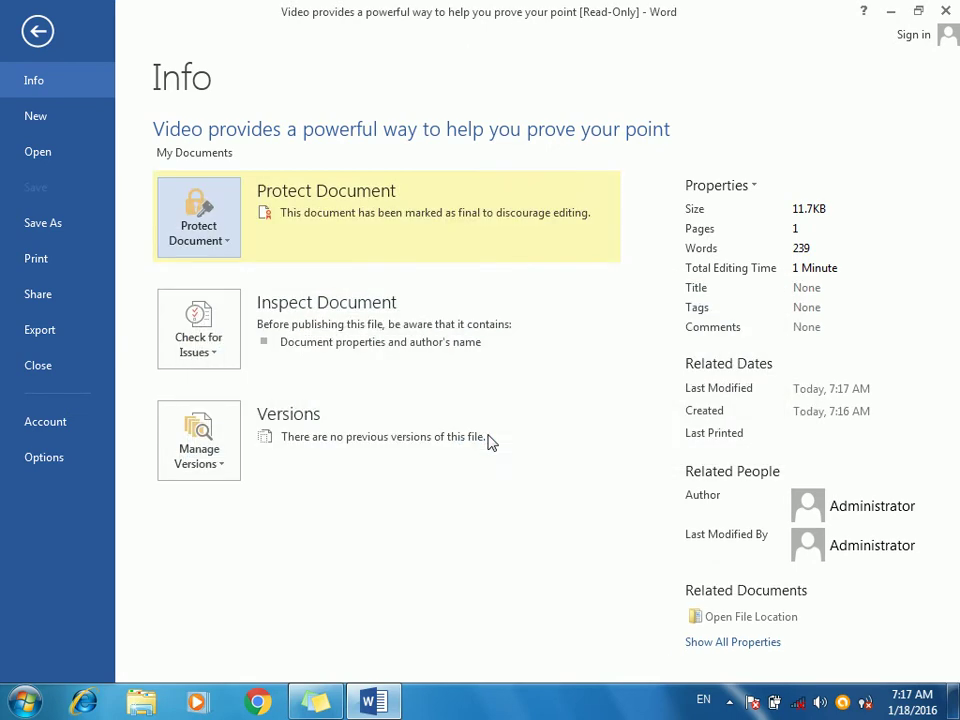
{"action": "left_click", "coordinate": [38, 30]}
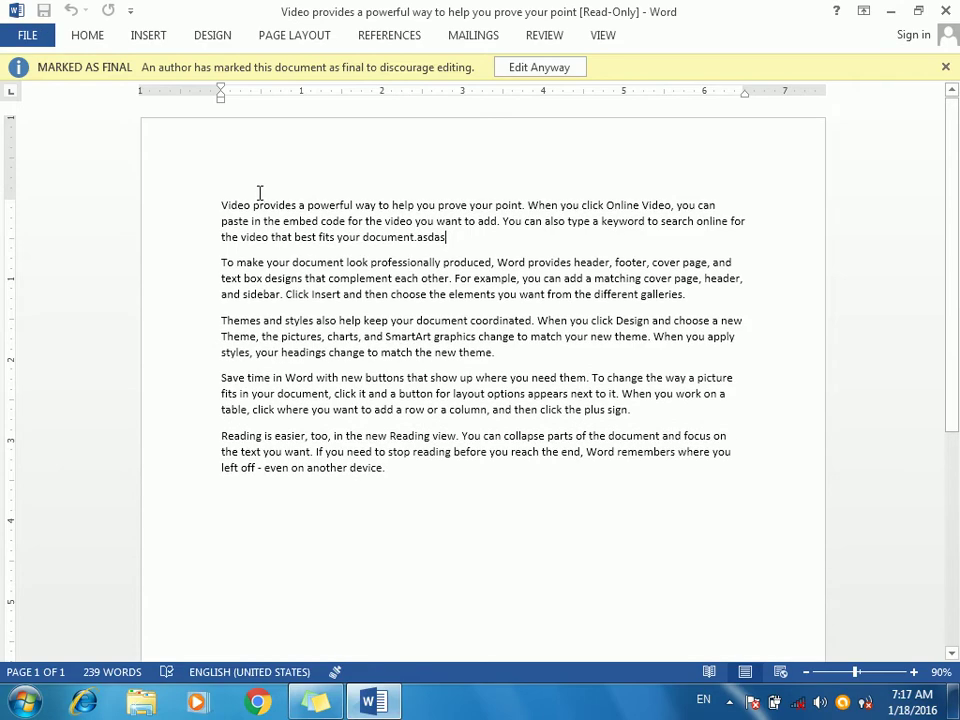
- Choose Edit Anyway, type 'sdfsd' into the third paragraph, and save with Ctrl+S
{"action": "key", "text": "BackSpace"}
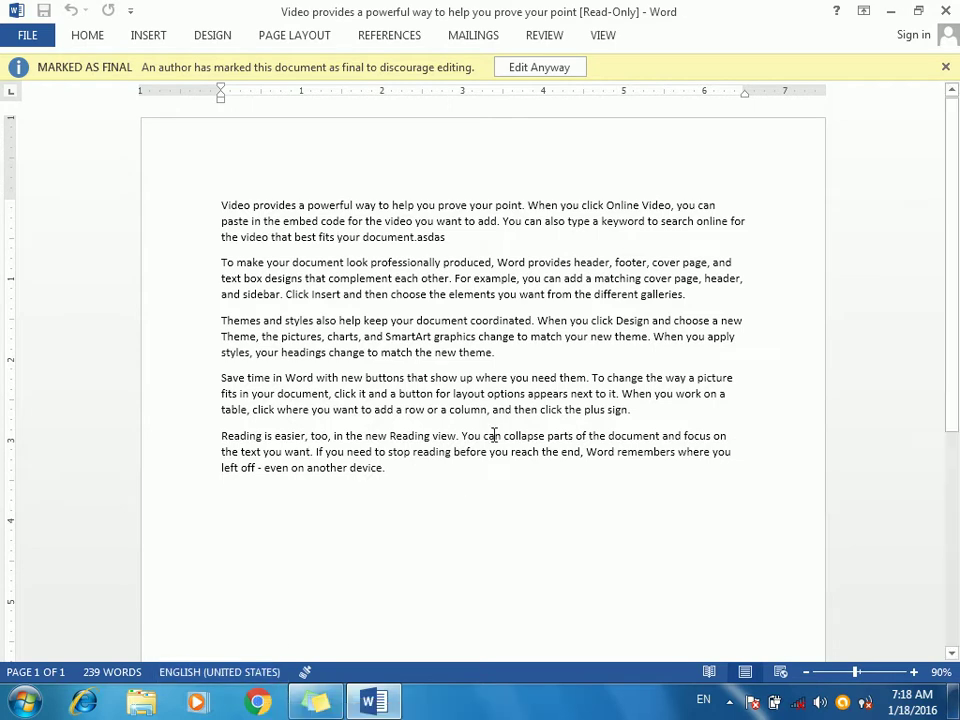
{"action": "left_click", "coordinate": [541, 73]}
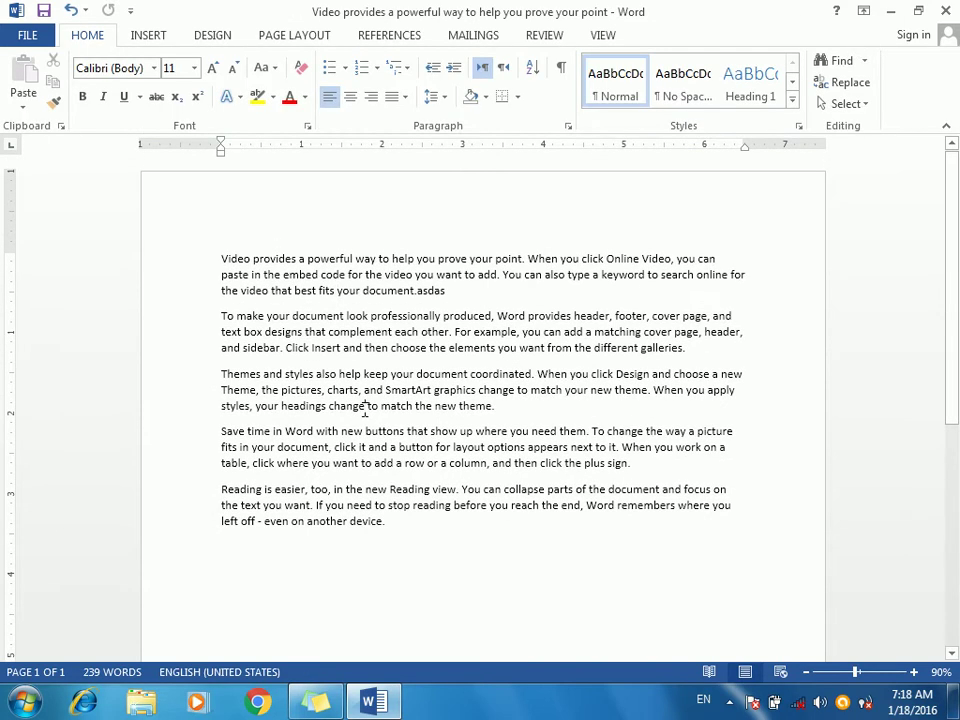
{"action": "left_click", "coordinate": [365, 406]}
{"action": "type", "text": "sdfsd"}
{"action": "key", "text": "ctrl+s"}
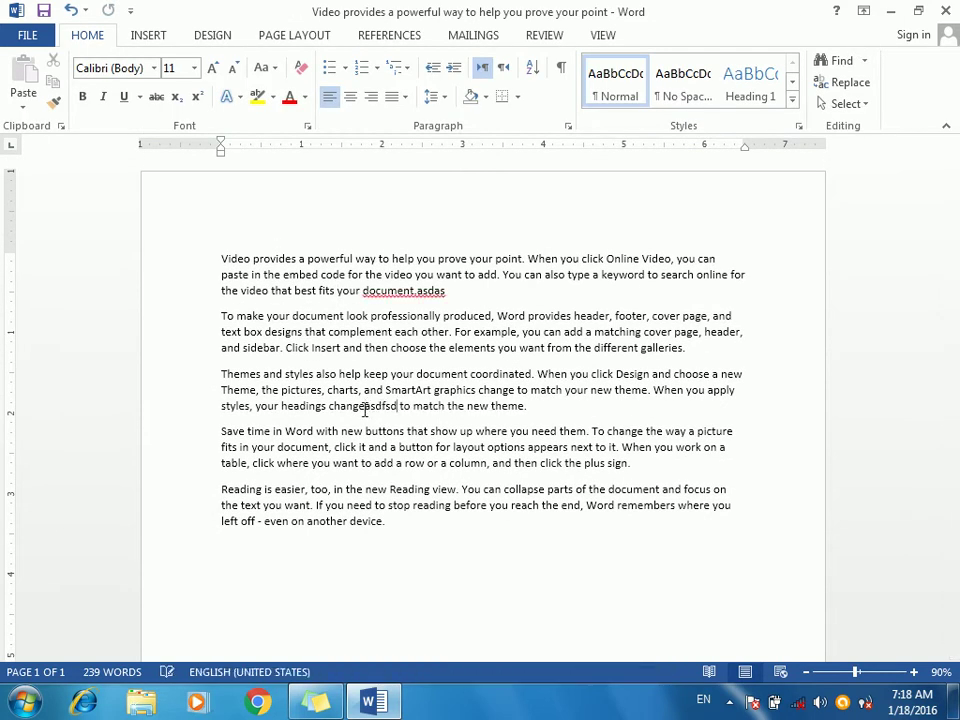
- Mark the document as final again from the Info page and return to the read-only text
{"action": "left_click", "coordinate": [32, 34]}
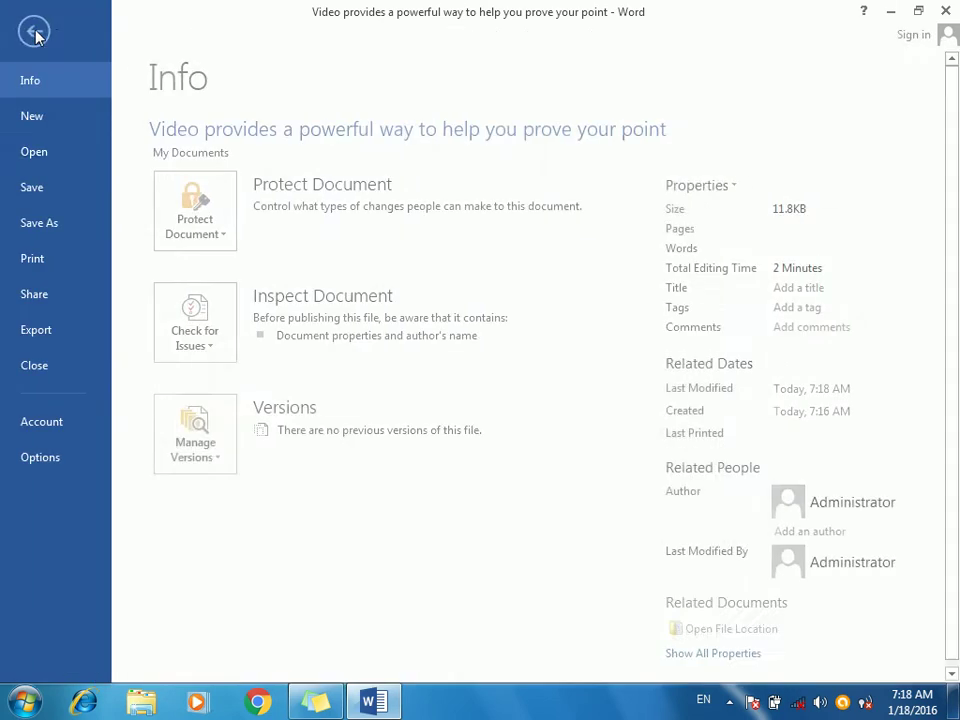
{"action": "left_click", "coordinate": [185, 208]}
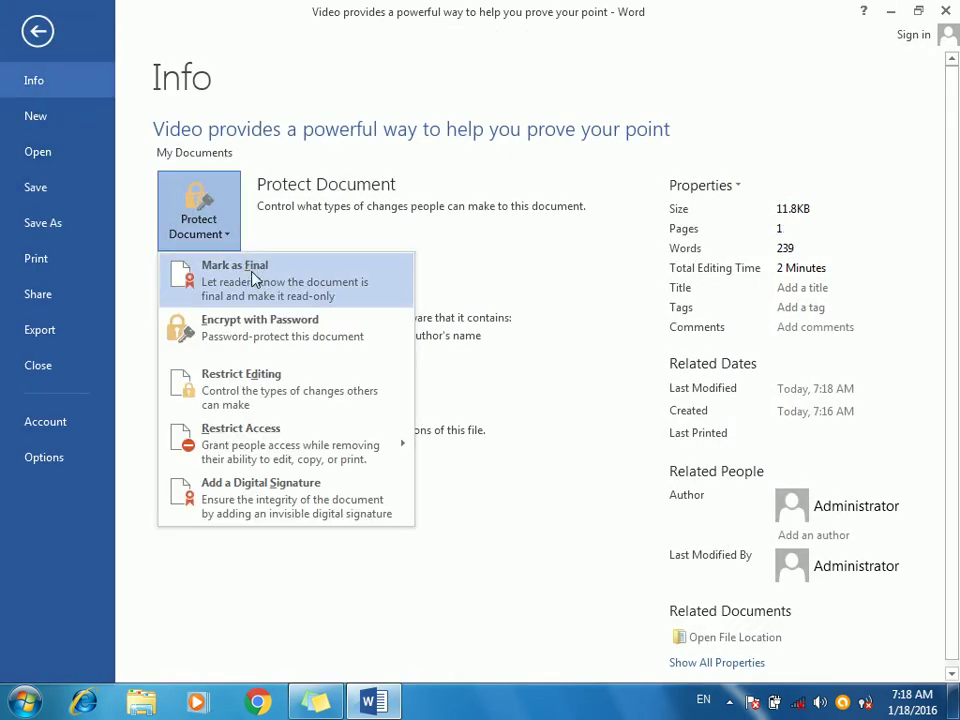
{"action": "left_click", "coordinate": [251, 279]}
{"action": "left_click", "coordinate": [440, 400]}
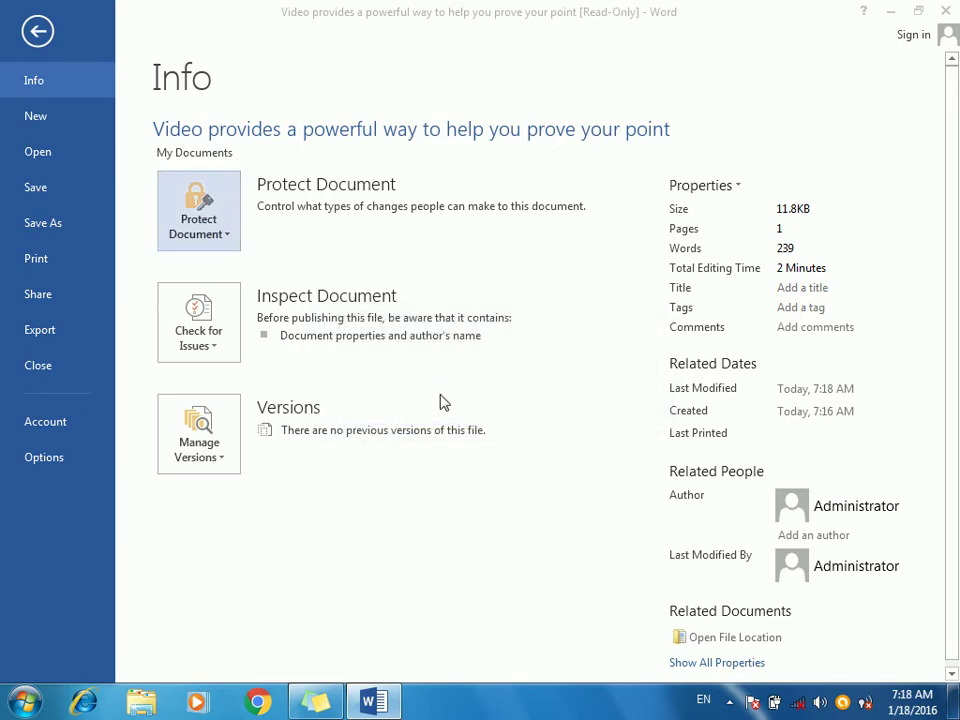
{"action": "left_click", "coordinate": [472, 434]}
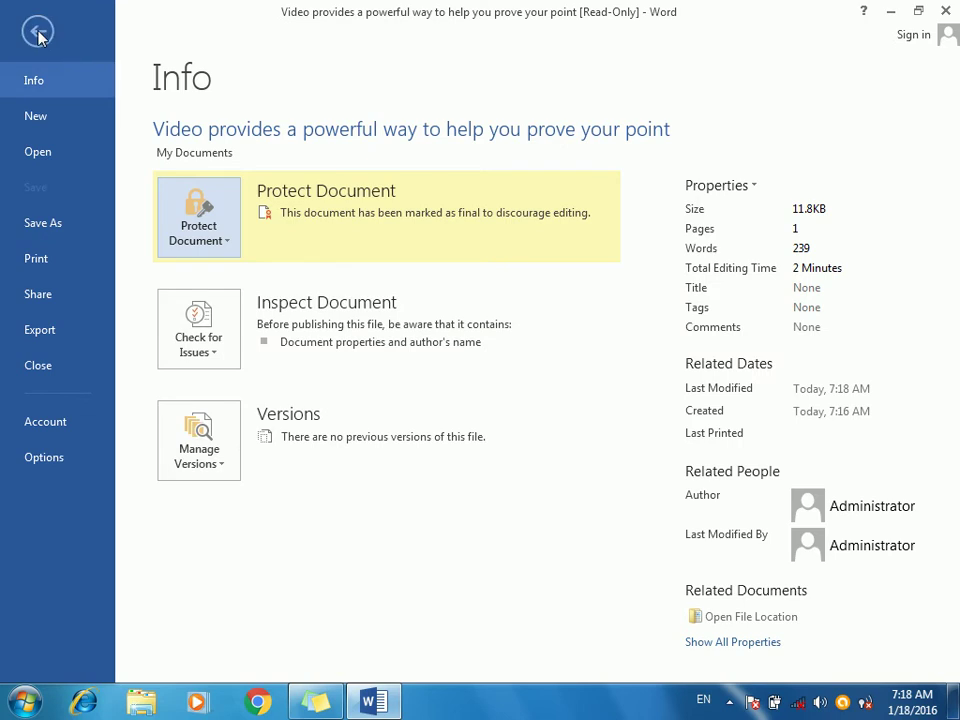
{"action": "left_click", "coordinate": [37, 33]}
- Try typing 'a' in the first paragraph, then choose Edit Anyway to unlock editing
{"action": "left_click", "coordinate": [391, 221]}
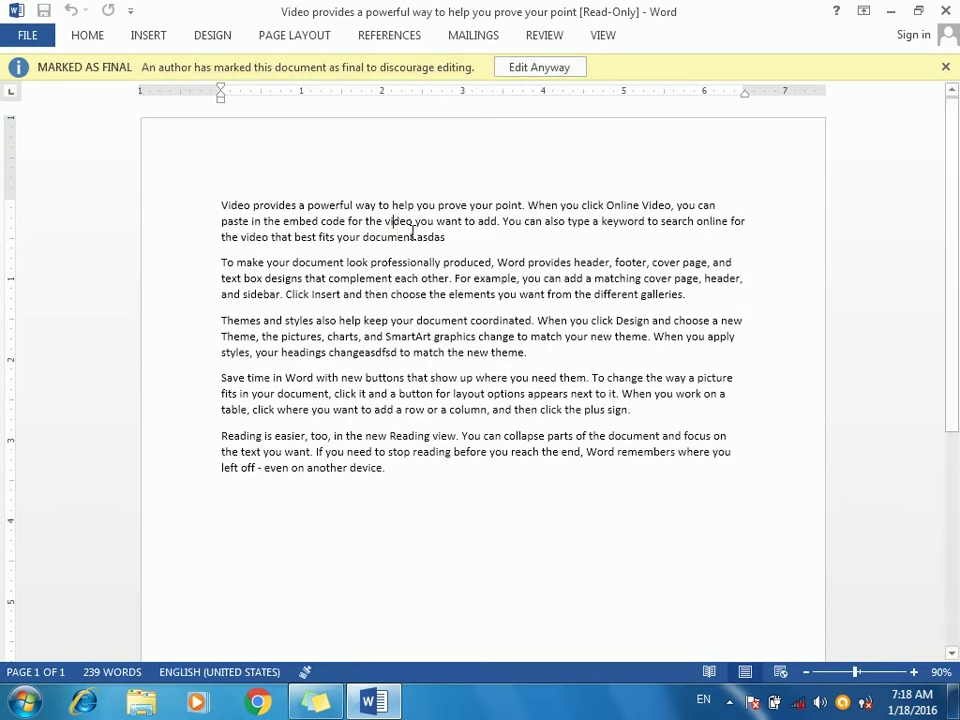
{"action": "type", "text": "a"}
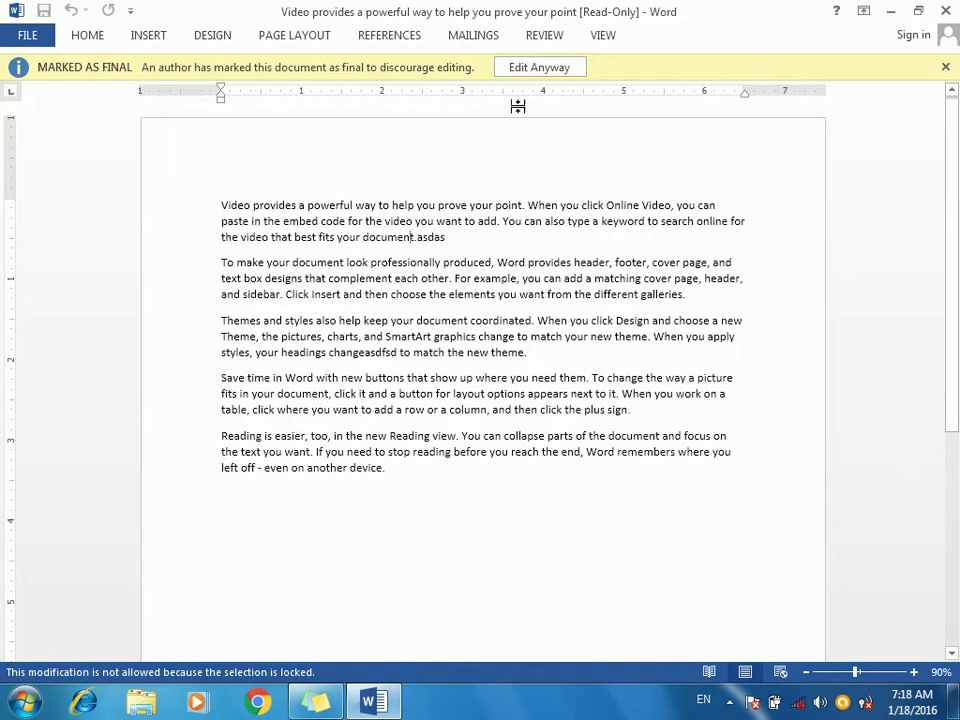
{"action": "left_click", "coordinate": [539, 68]}
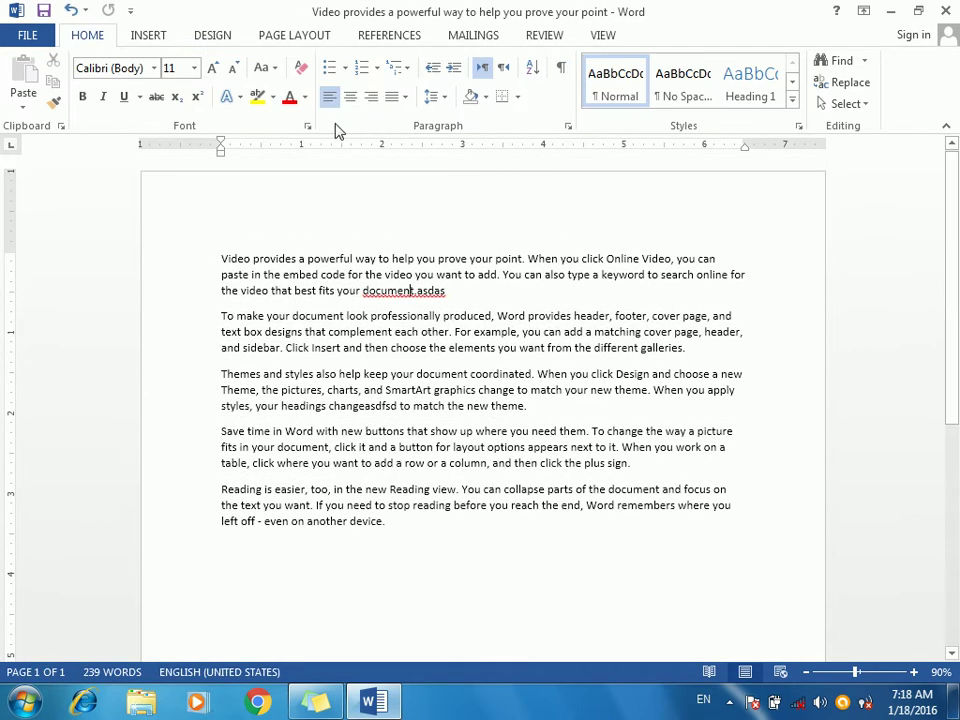
- Save the document, then encrypt it with a password via Protect Document, entering and confirming it
{"action": "left_click", "coordinate": [43, 10]}
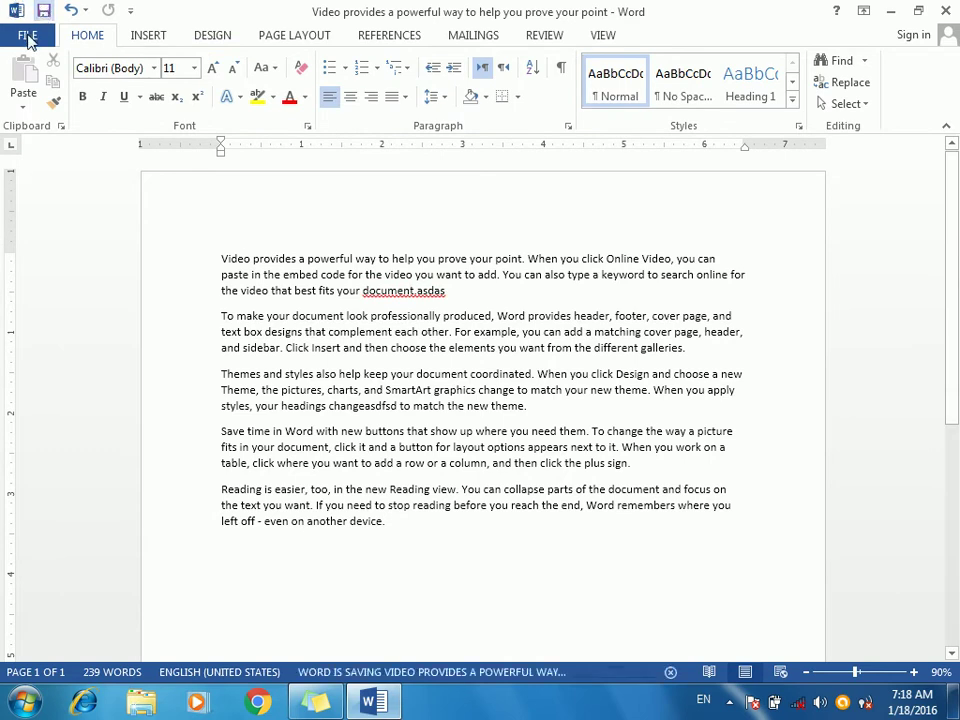
{"action": "left_click", "coordinate": [30, 38]}
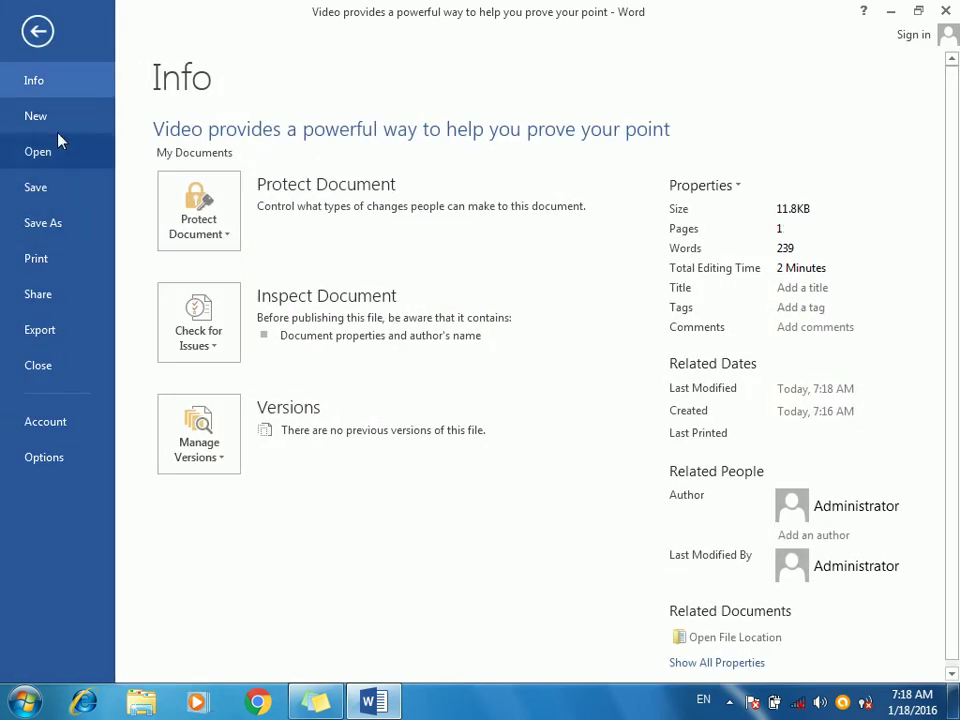
{"action": "left_click", "coordinate": [201, 230]}
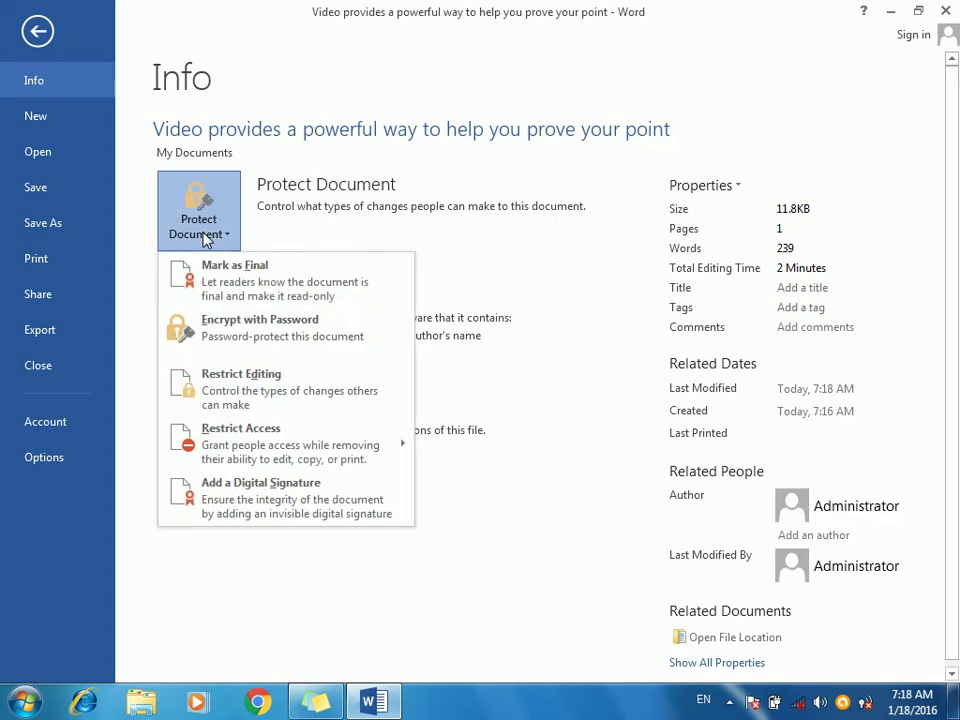
{"action": "left_click", "coordinate": [270, 354]}
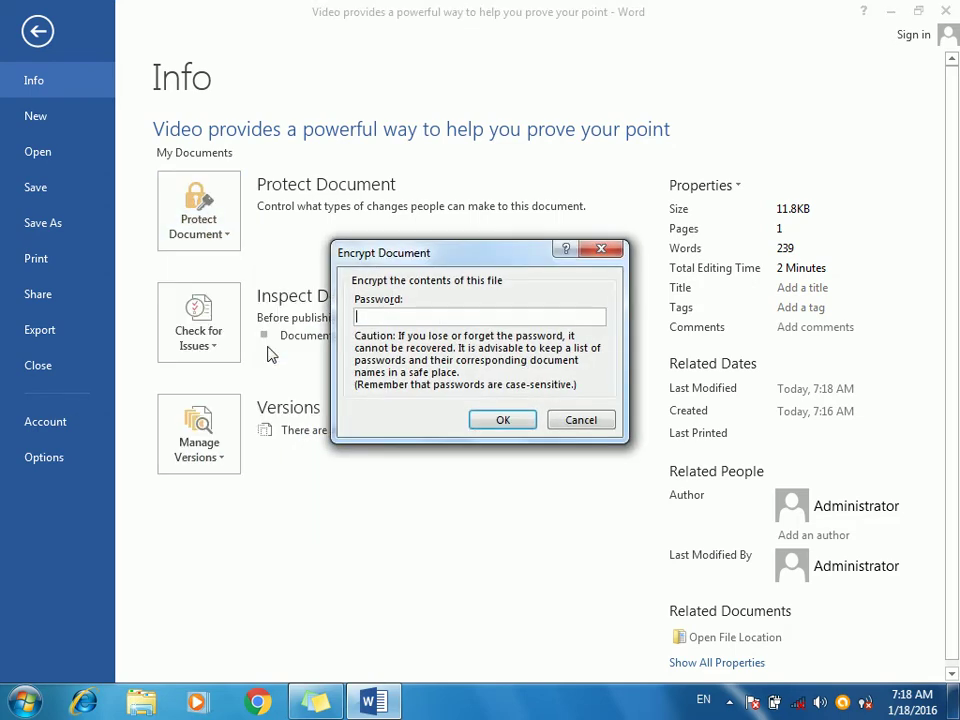
{"action": "left_click_drag", "start_coordinate": [487, 263], "coordinate": [430, 222]}
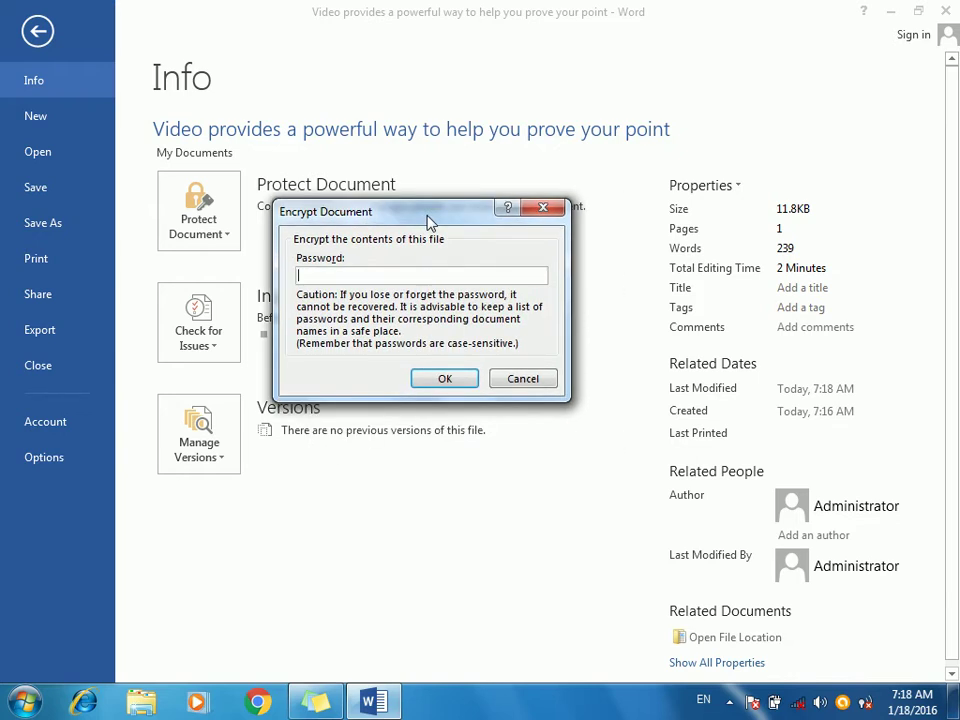
{"action": "left_click", "coordinate": [424, 376]}
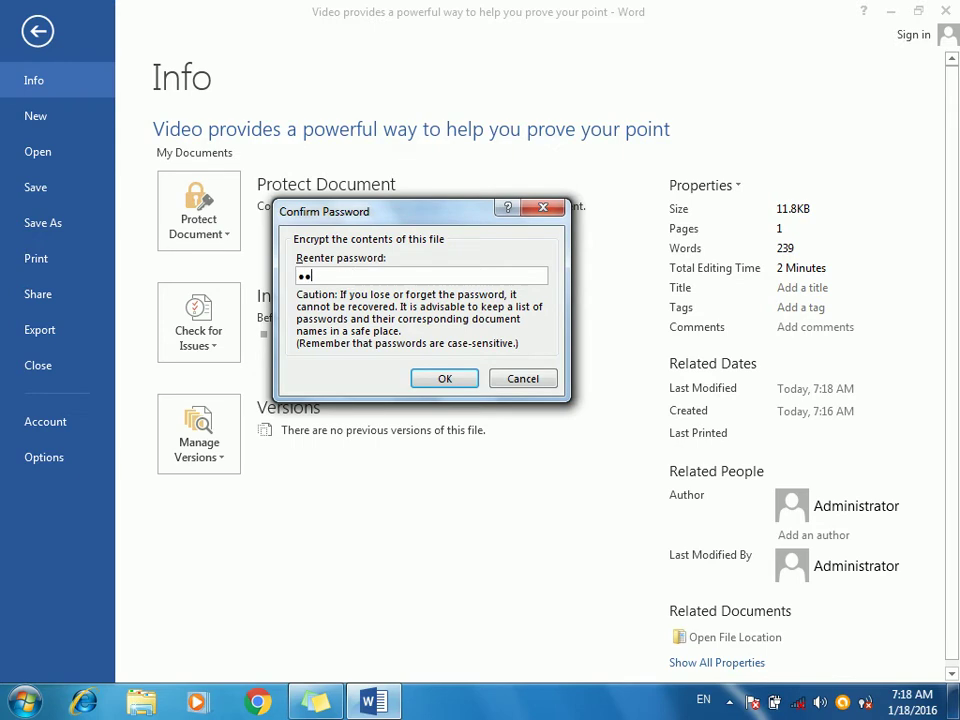
{"action": "left_click", "coordinate": [440, 379]}
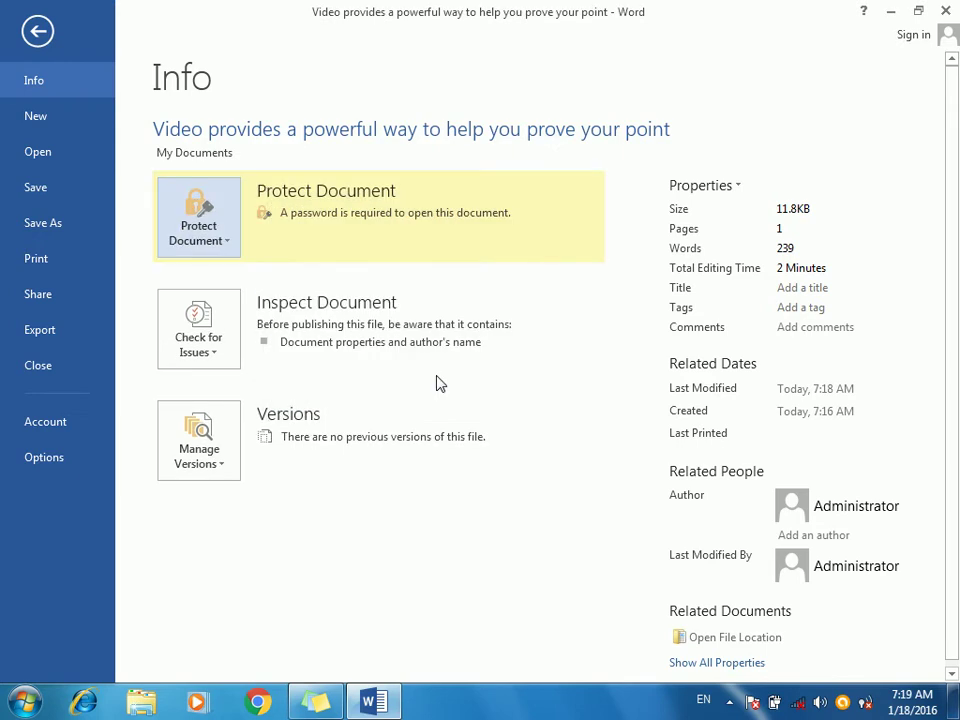
{"action": "left_click", "coordinate": [45, 31]}
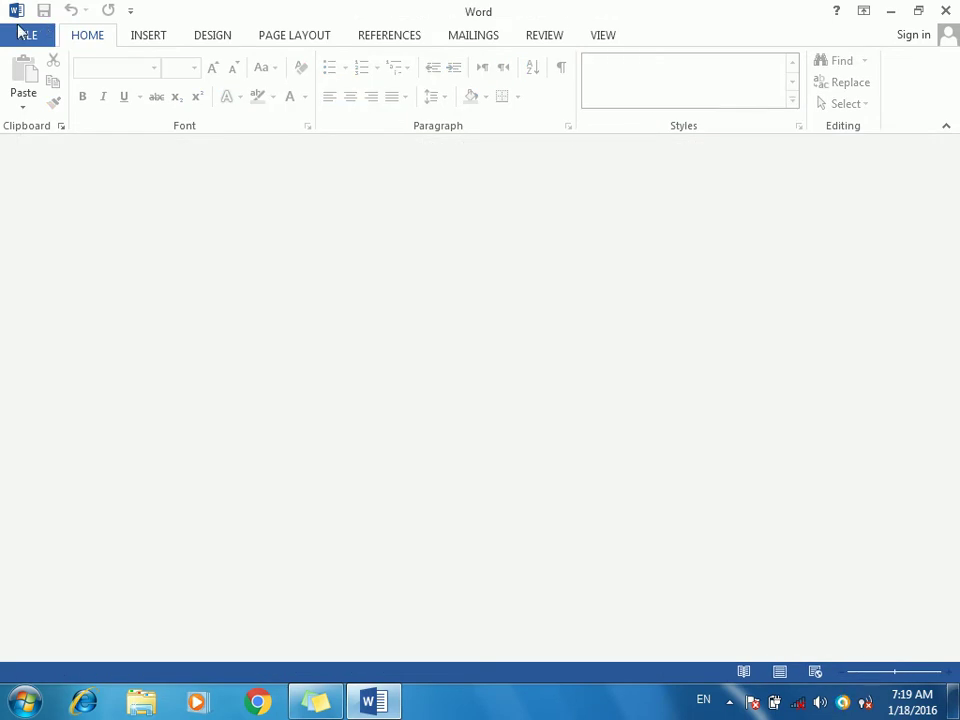
- Reopen the encrypted document from Recent Documents and enter its password to display the text
{"action": "left_click", "coordinate": [22, 34]}
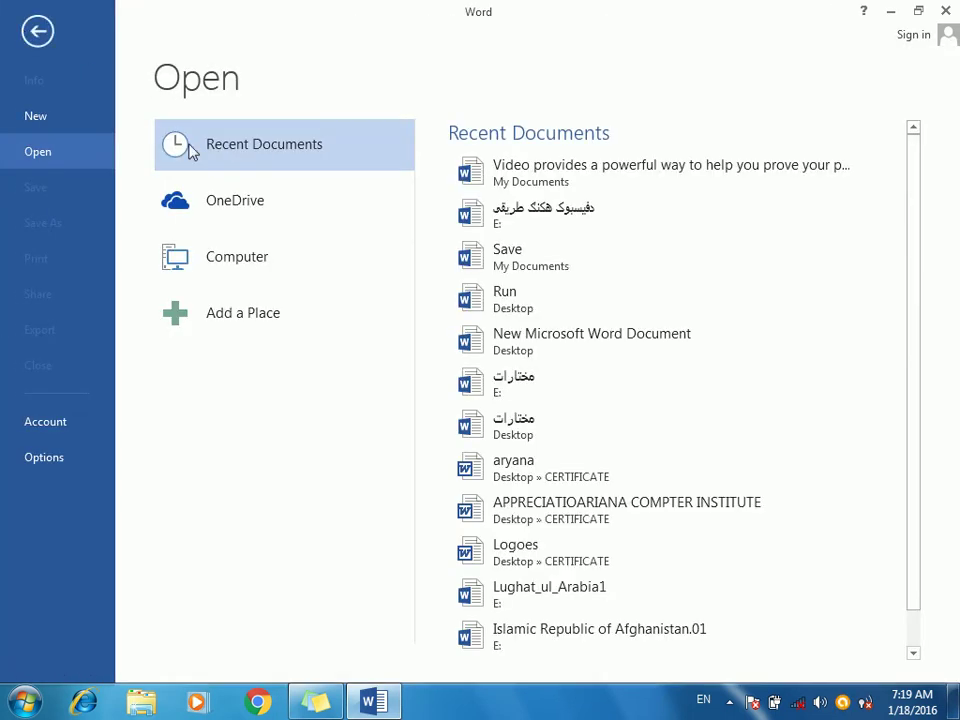
{"action": "left_click", "coordinate": [636, 181]}
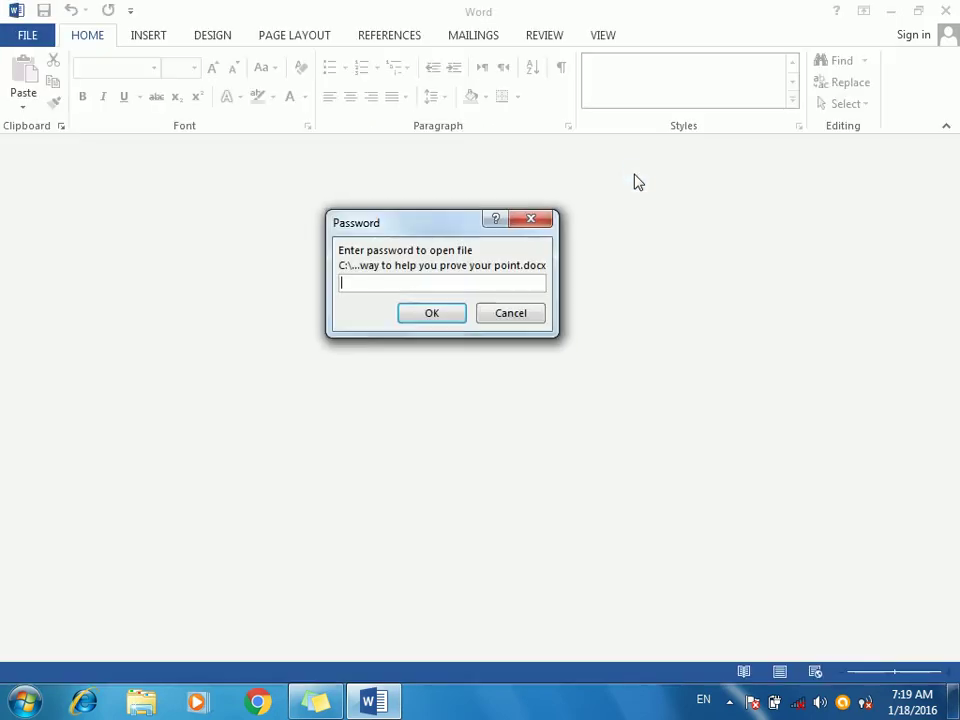
{"action": "left_click_drag", "start_coordinate": [450, 231], "coordinate": [392, 240]}
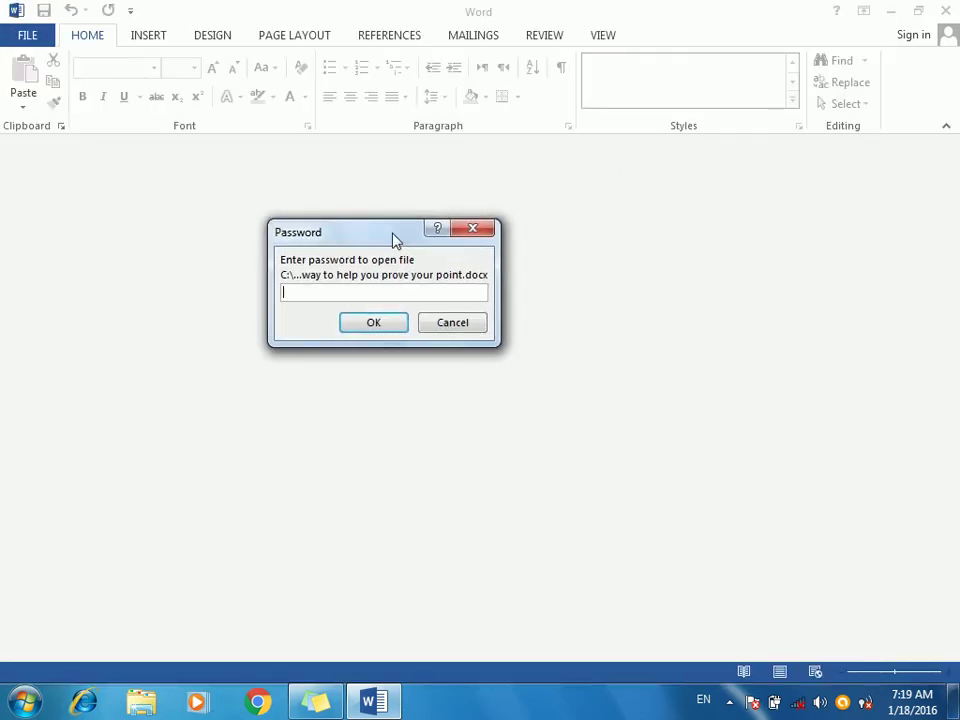
{"action": "type", "text": "1"}
{"action": "left_click", "coordinate": [399, 321]}
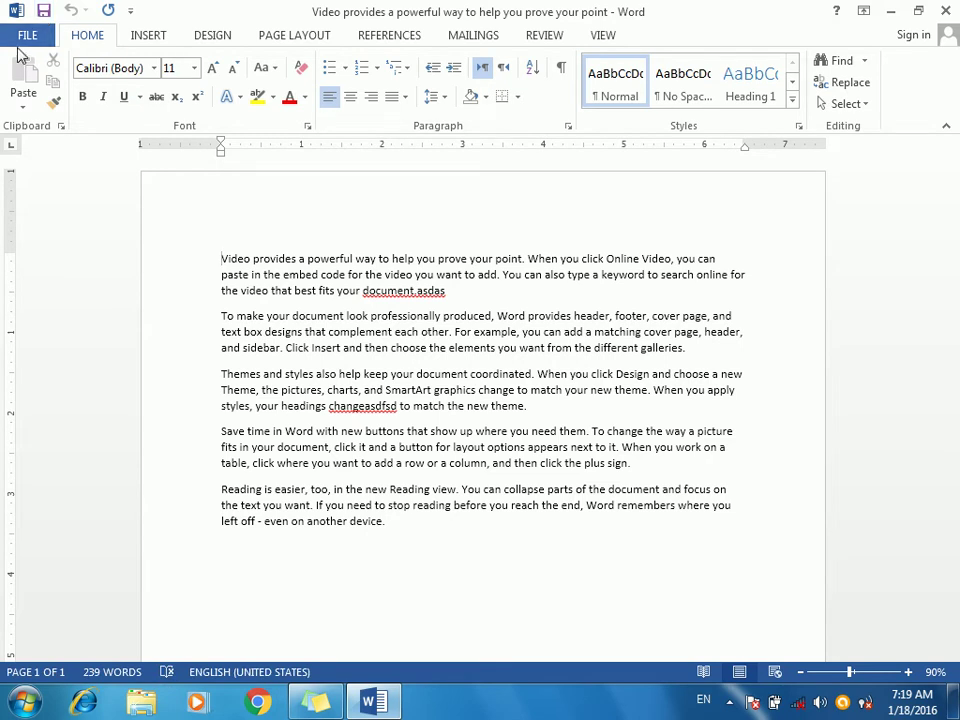
- Clear the open password under Encrypt with Password, then save the now unprotected document
{"action": "left_click", "coordinate": [24, 36]}
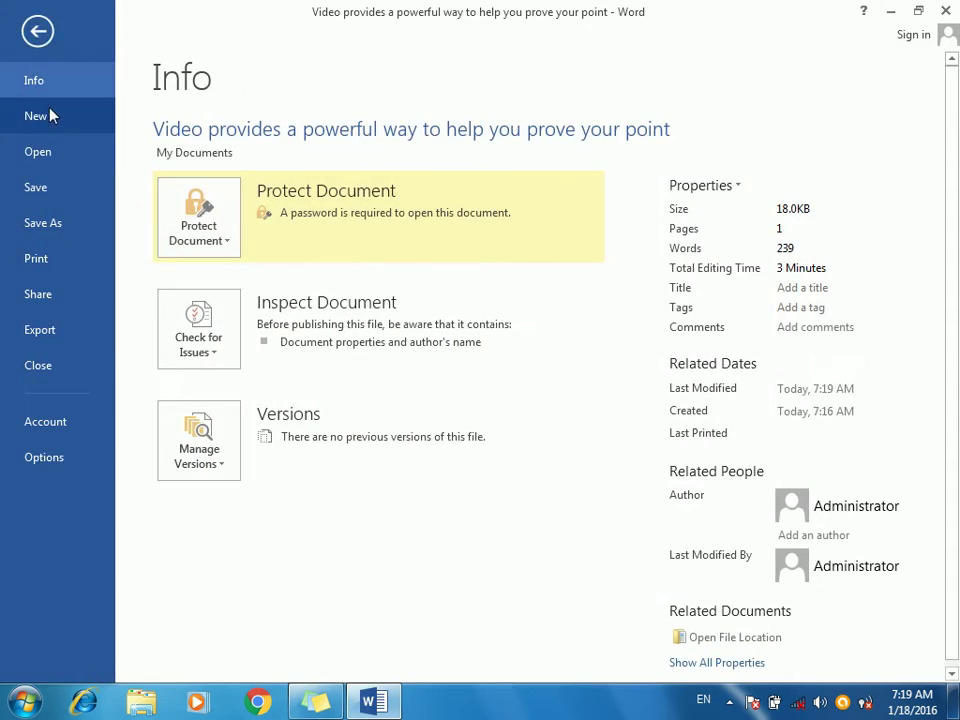
{"action": "left_click", "coordinate": [198, 242]}
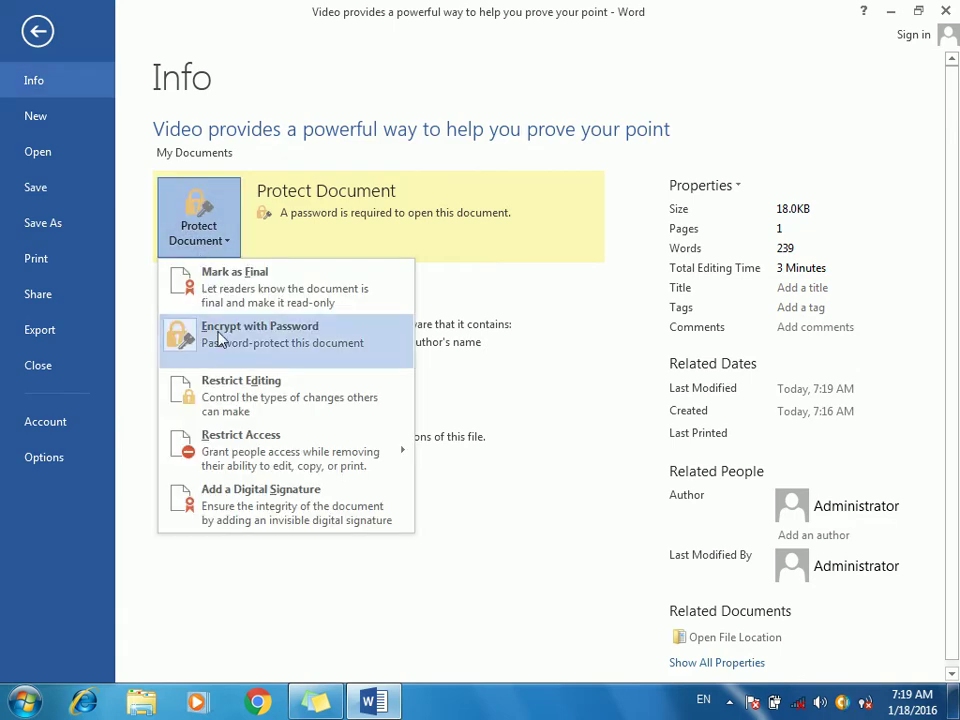
{"action": "left_click", "coordinate": [298, 346]}
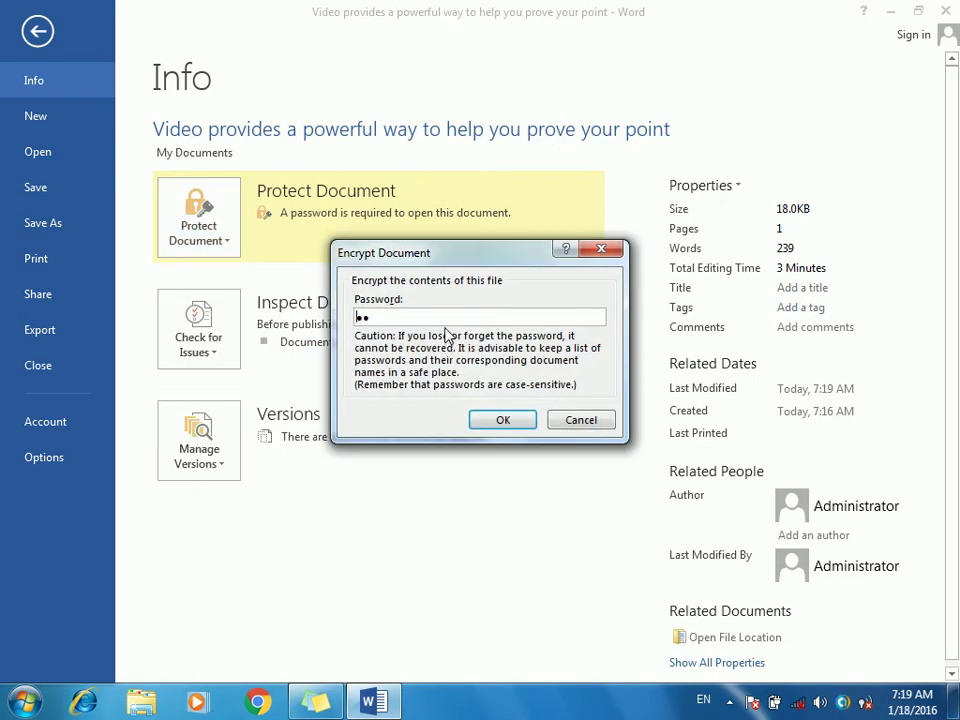
{"action": "left_click_drag", "start_coordinate": [446, 320], "coordinate": [242, 321]}
{"action": "key", "text": "BackSpace"}
{"action": "left_click", "coordinate": [504, 428]}
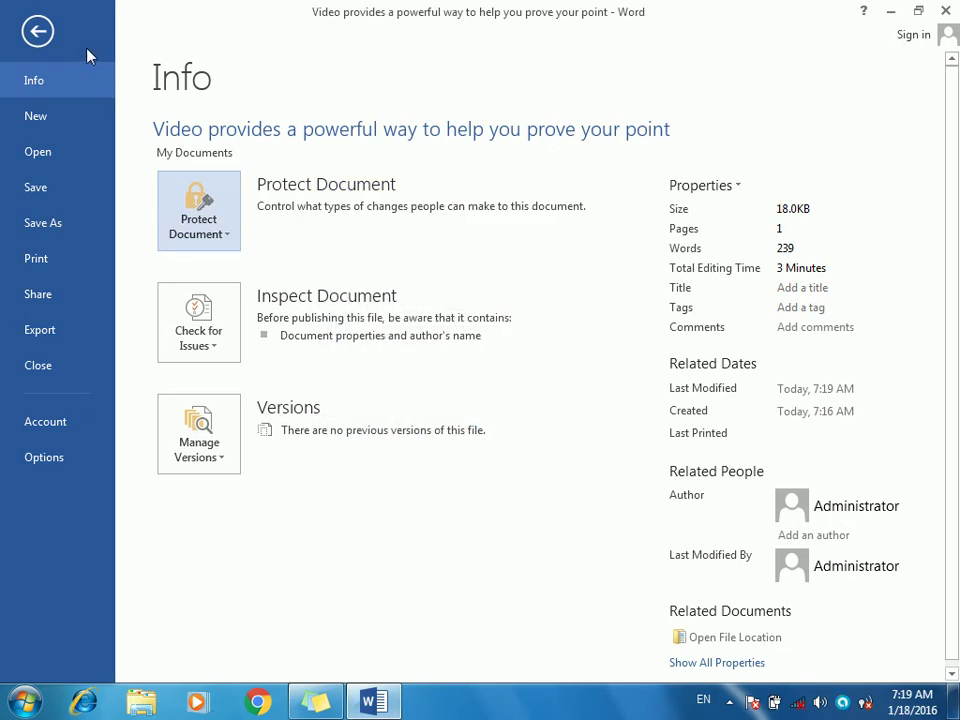
{"action": "left_click", "coordinate": [34, 38]}
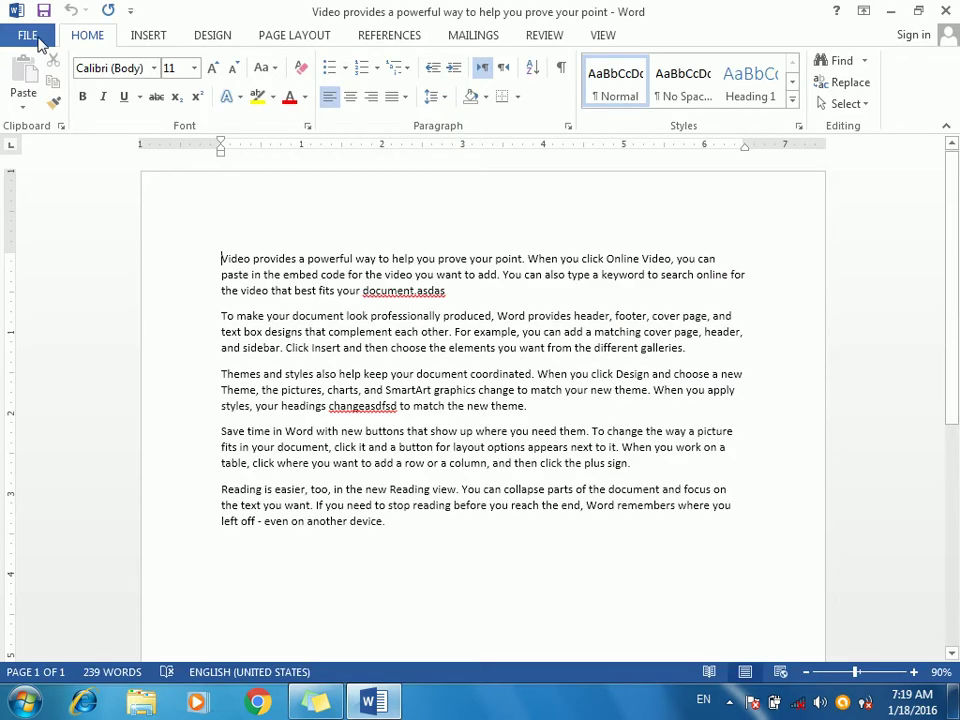
{"action": "left_click", "coordinate": [43, 11]}
- Show the Protect Document dropdown choices on the File Info page
{"action": "left_click", "coordinate": [36, 38]}
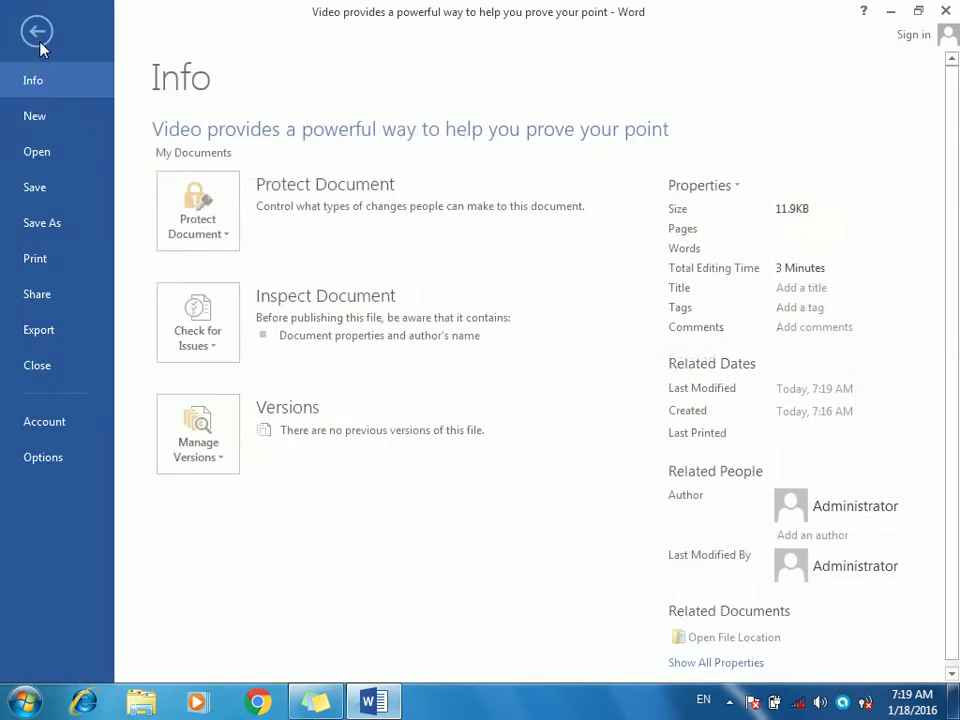
{"action": "left_click", "coordinate": [200, 218]}
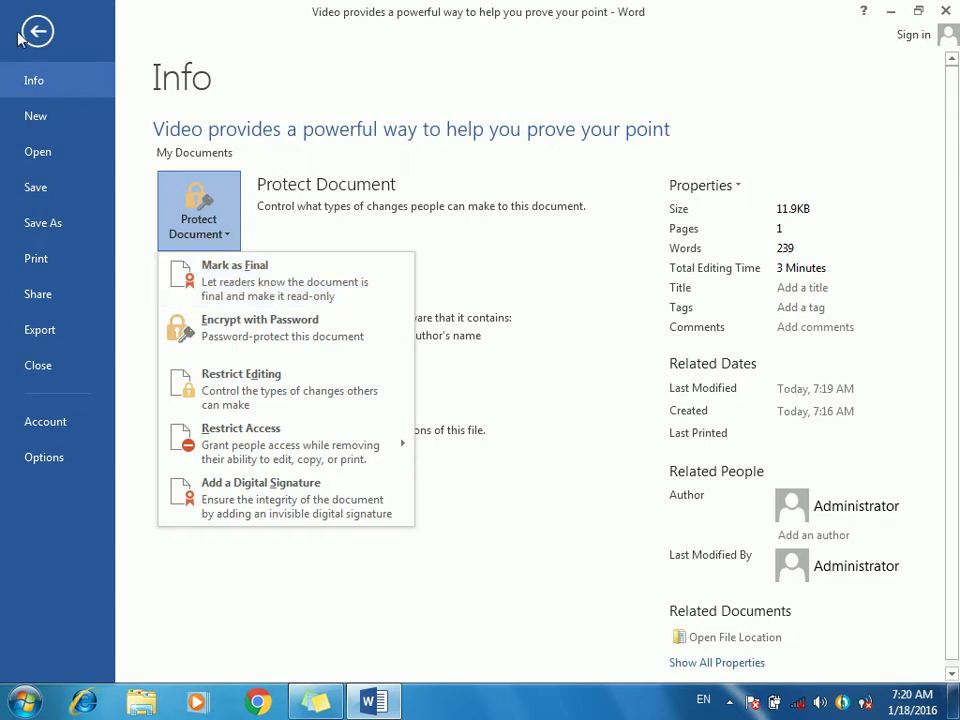
- Tick Read-only recommended in General Options from Save As to My Documents, then cancel without saving
{"action": "left_click", "coordinate": [37, 222]}
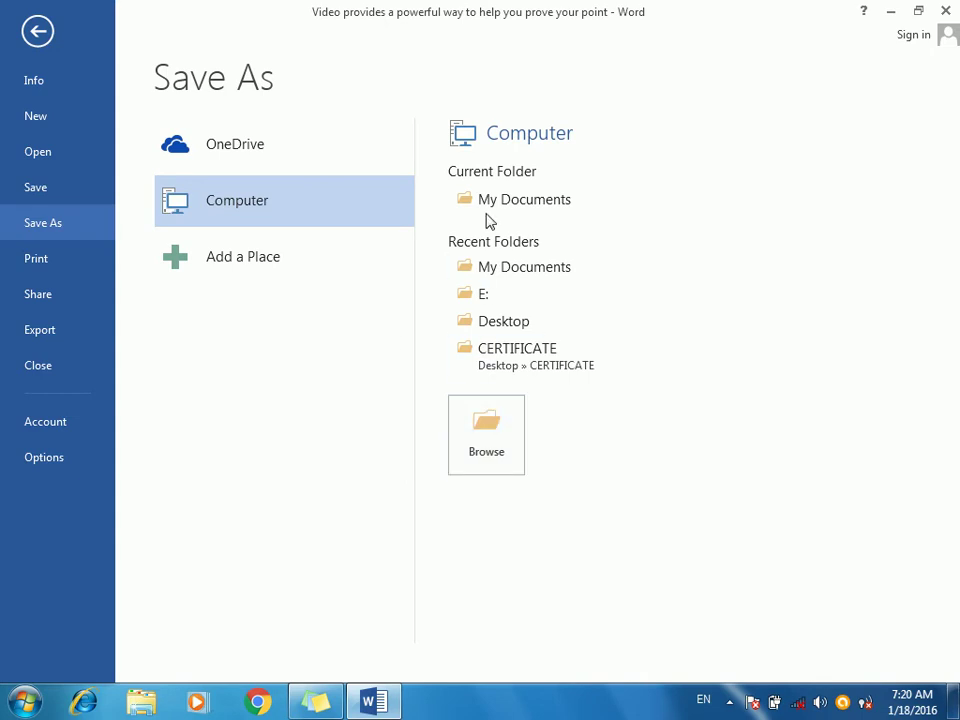
{"action": "left_click", "coordinate": [492, 200]}
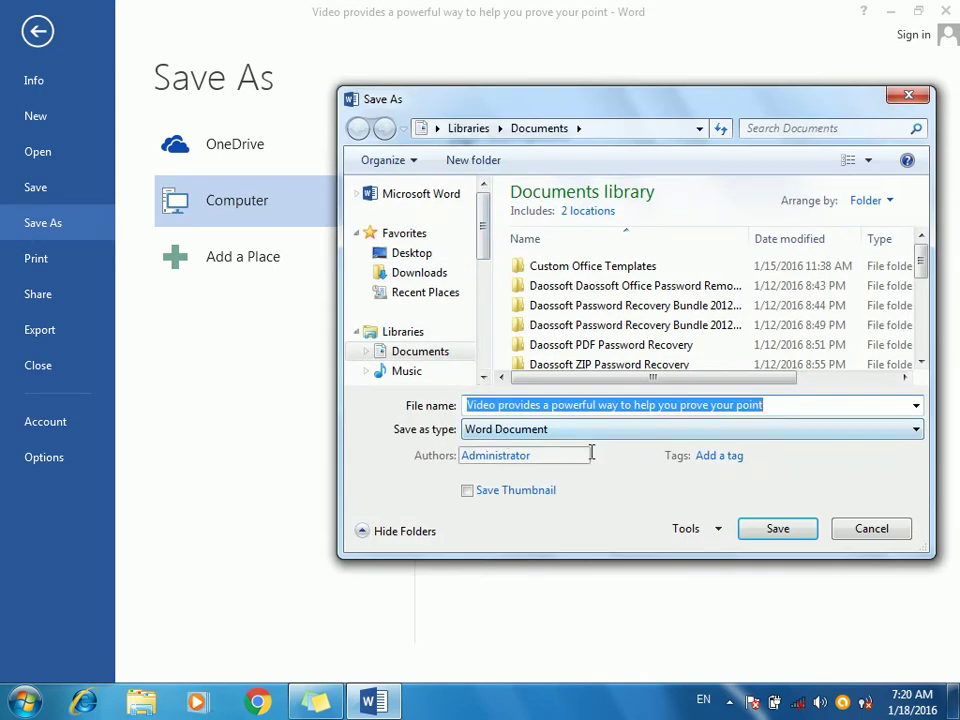
{"action": "left_click", "coordinate": [687, 528]}
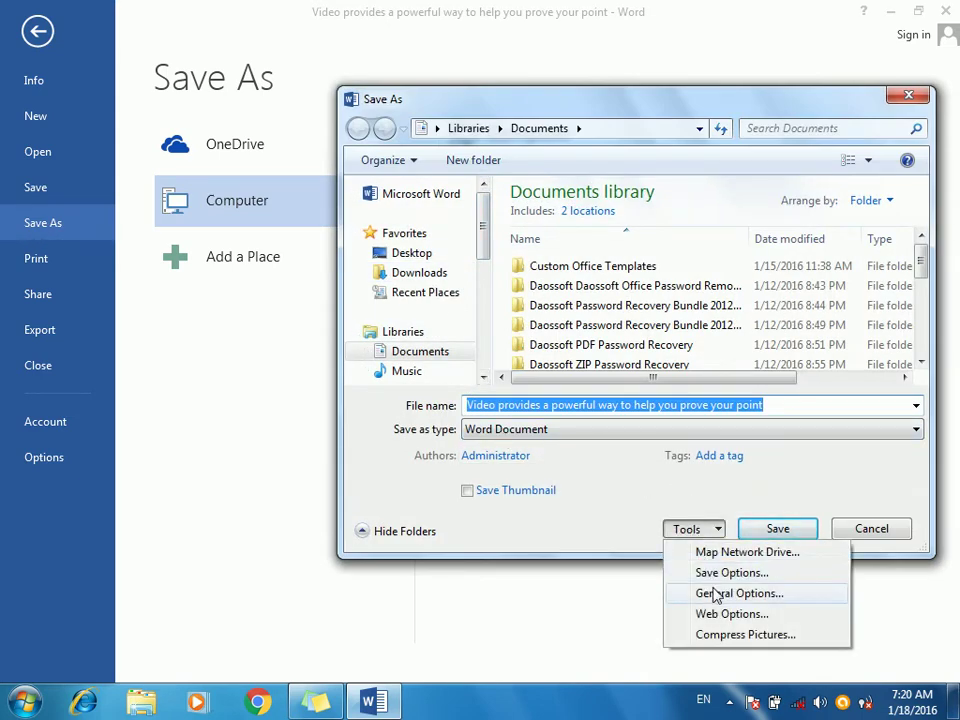
{"action": "left_click", "coordinate": [716, 593]}
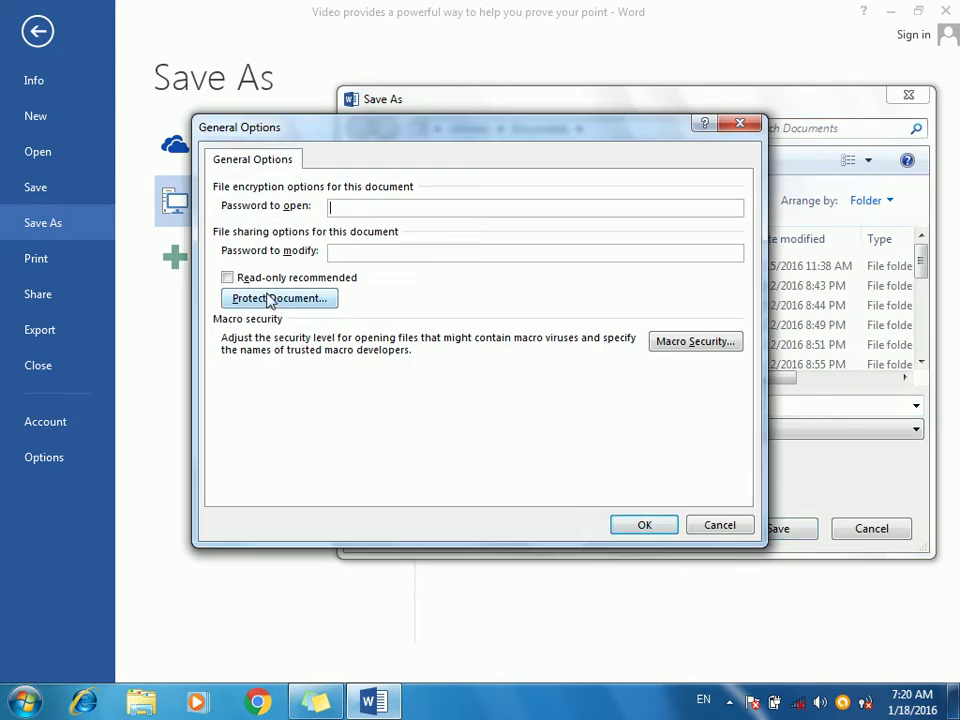
{"action": "left_click", "coordinate": [267, 285]}
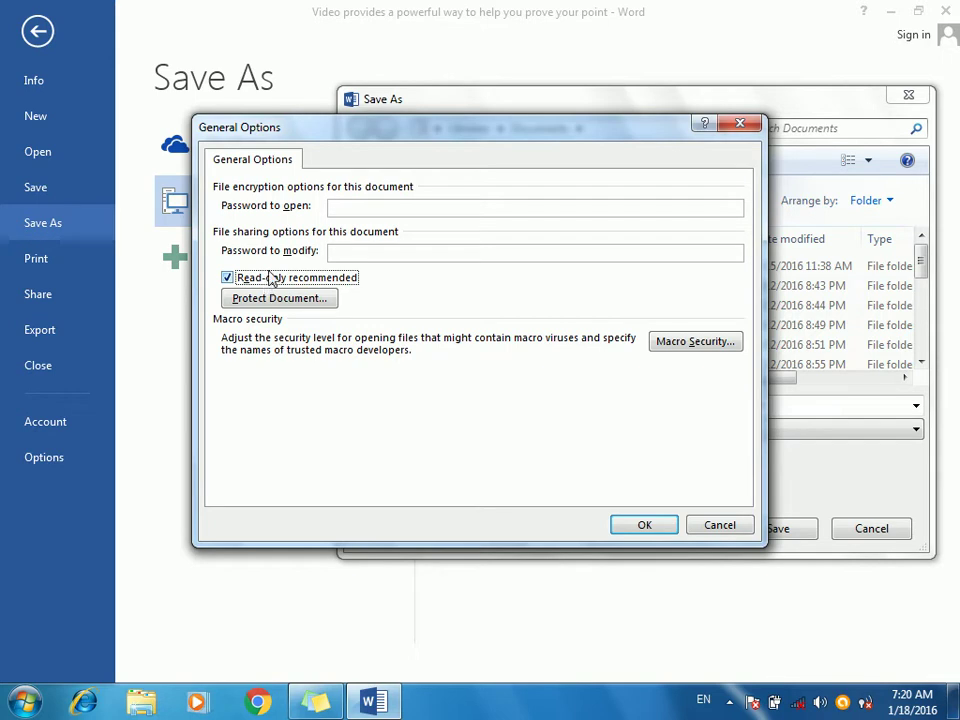
{"action": "left_click", "coordinate": [351, 205]}
{"action": "left_click", "coordinate": [274, 281]}
{"action": "left_click", "coordinate": [283, 282]}
{"action": "left_click", "coordinate": [290, 297]}
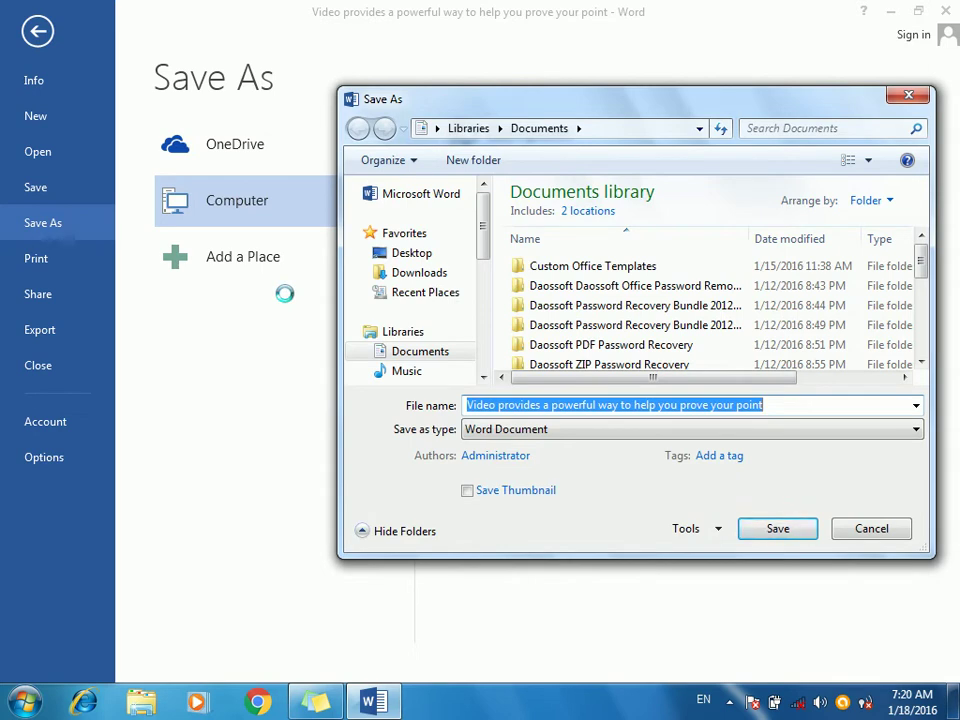
{"action": "left_click", "coordinate": [862, 541]}
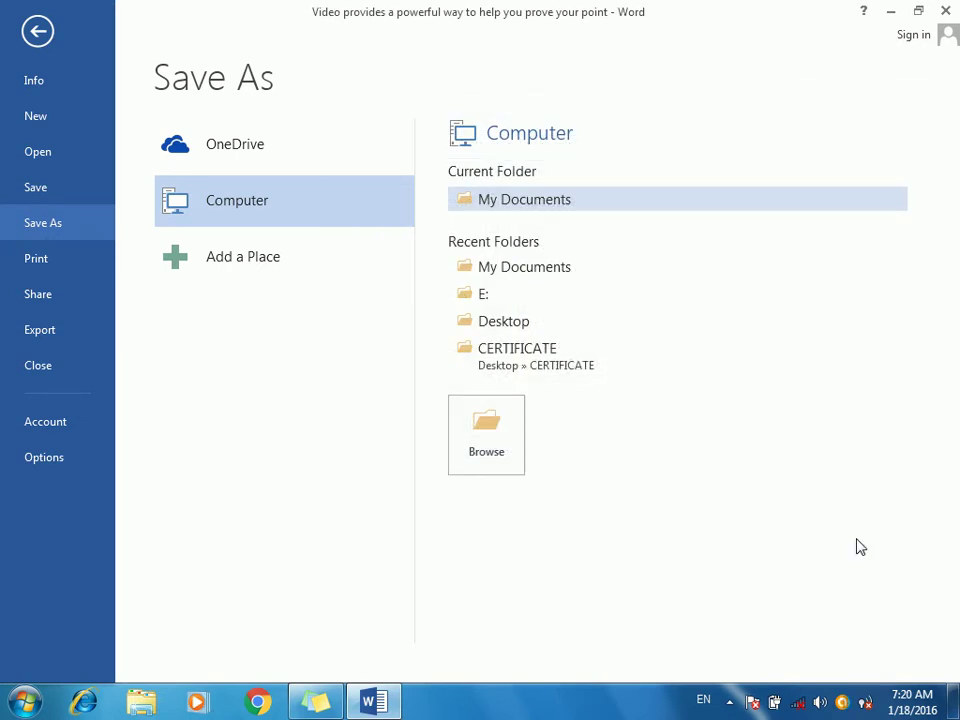
- Return to the document and close the Restrict Editing pane
{"action": "left_click", "coordinate": [28, 38]}
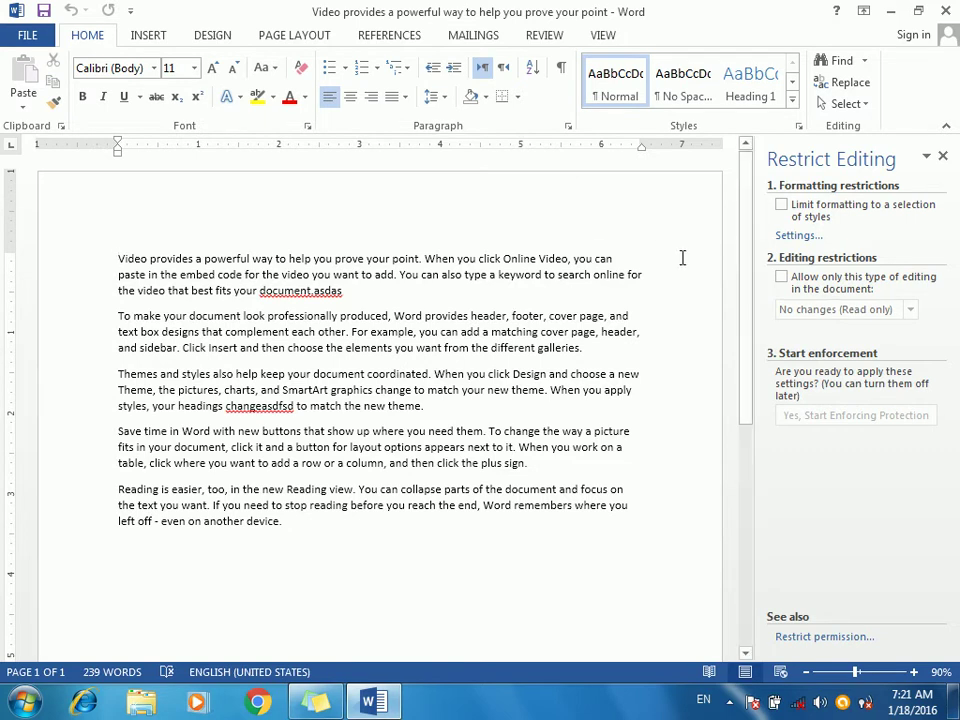
{"action": "left_click", "coordinate": [942, 157]}
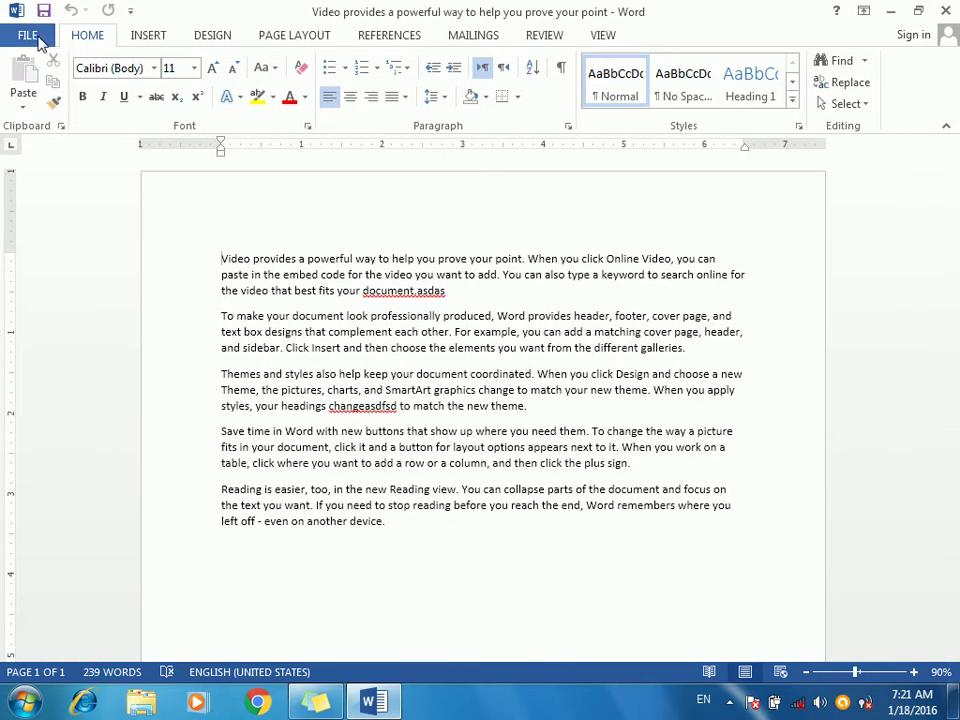
{"action": "left_click", "coordinate": [36, 38]}
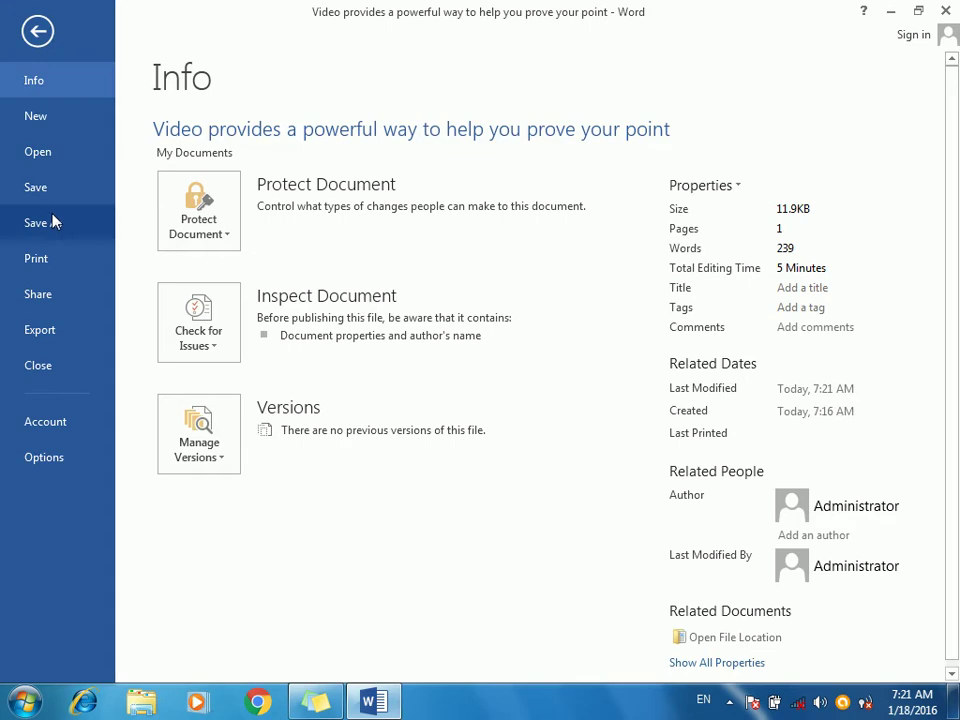
- Review General Options in the Save As dialog for the current folder, then cancel without saving
{"action": "left_click", "coordinate": [50, 222]}
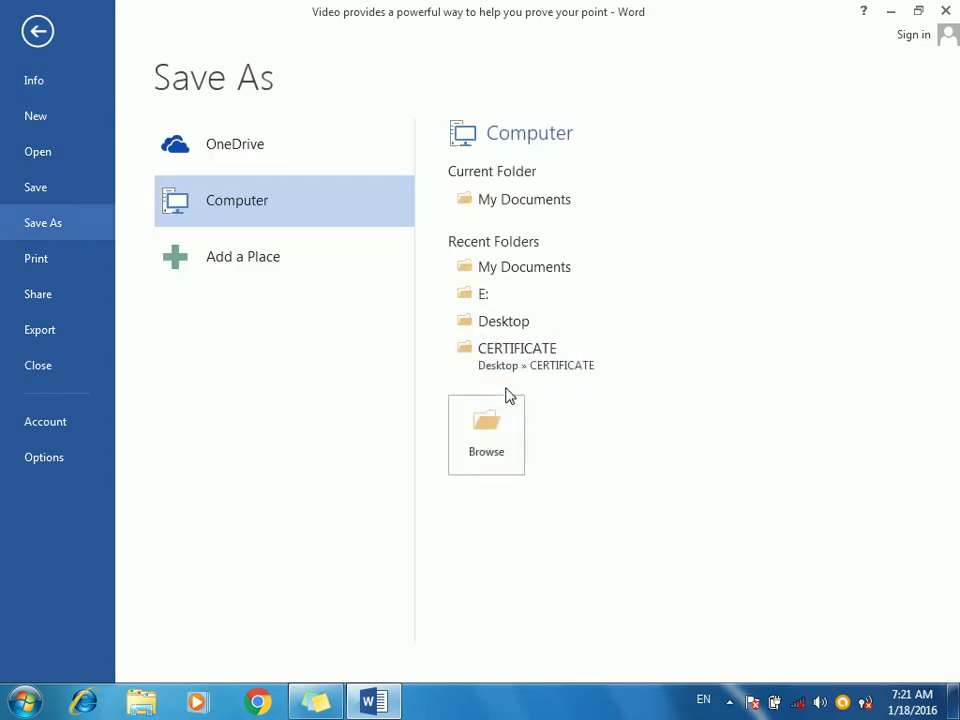
{"action": "left_click", "coordinate": [487, 208]}
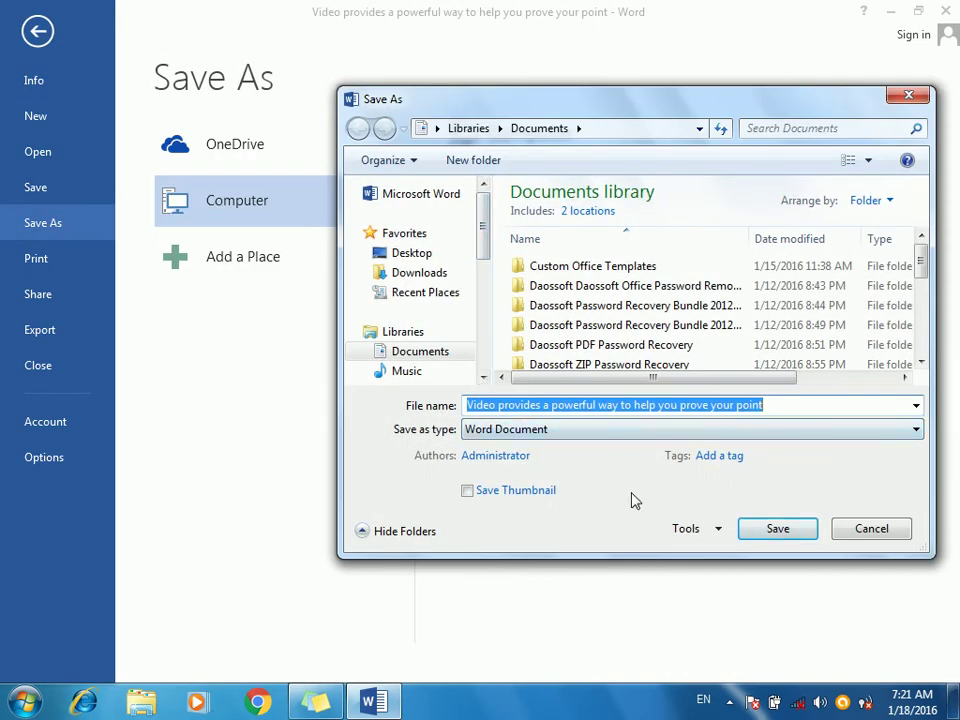
{"action": "left_click", "coordinate": [686, 532]}
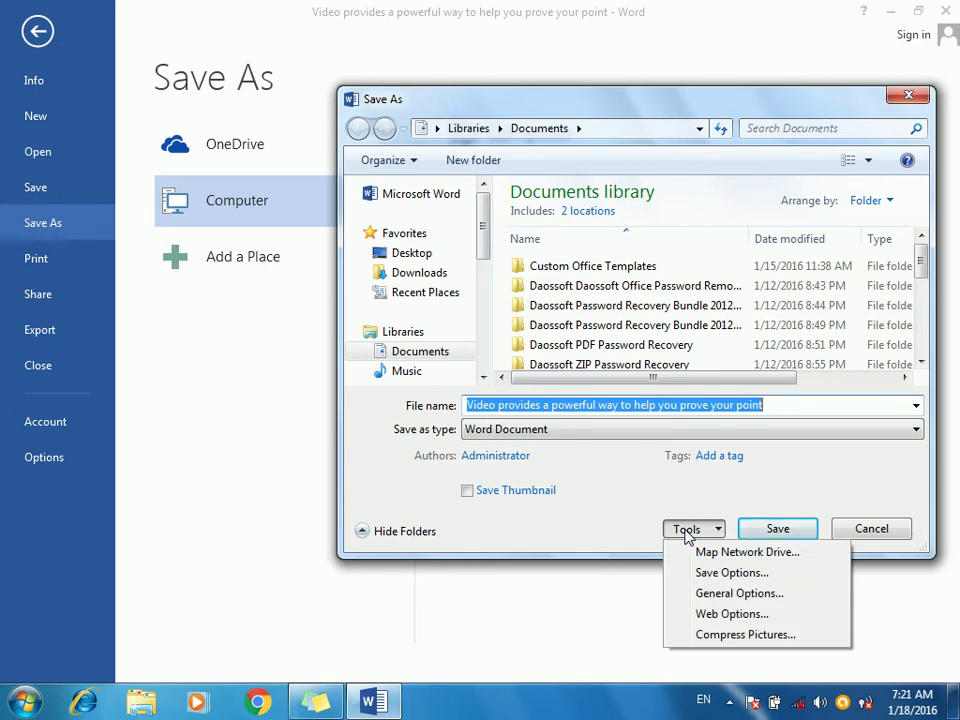
{"action": "left_click", "coordinate": [710, 594]}
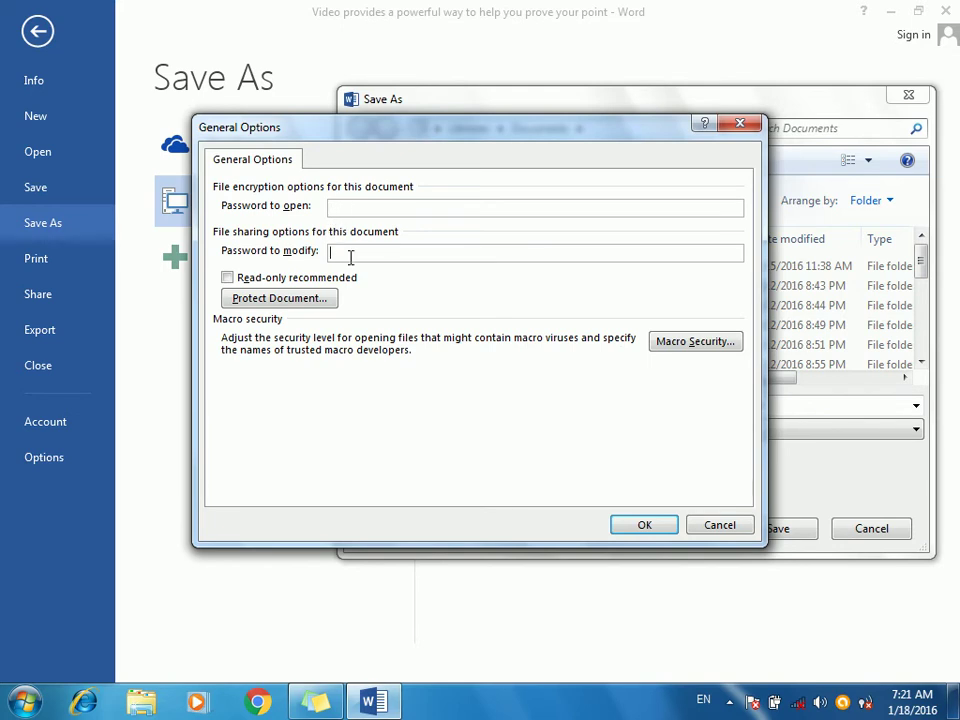
{"action": "left_click", "coordinate": [262, 300]}
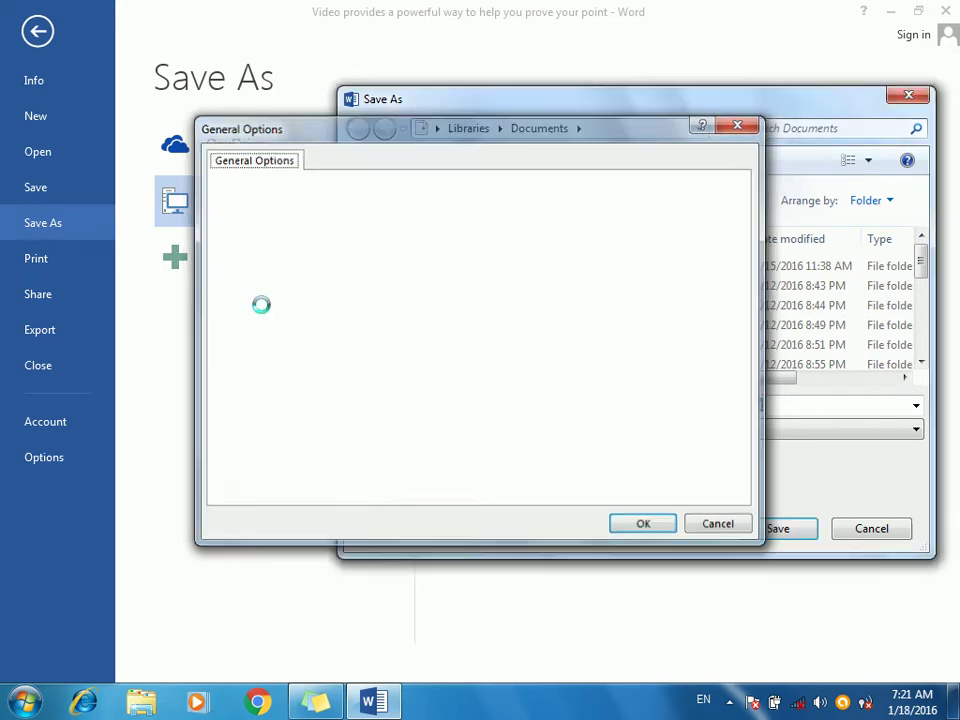
{"action": "left_click", "coordinate": [869, 535]}
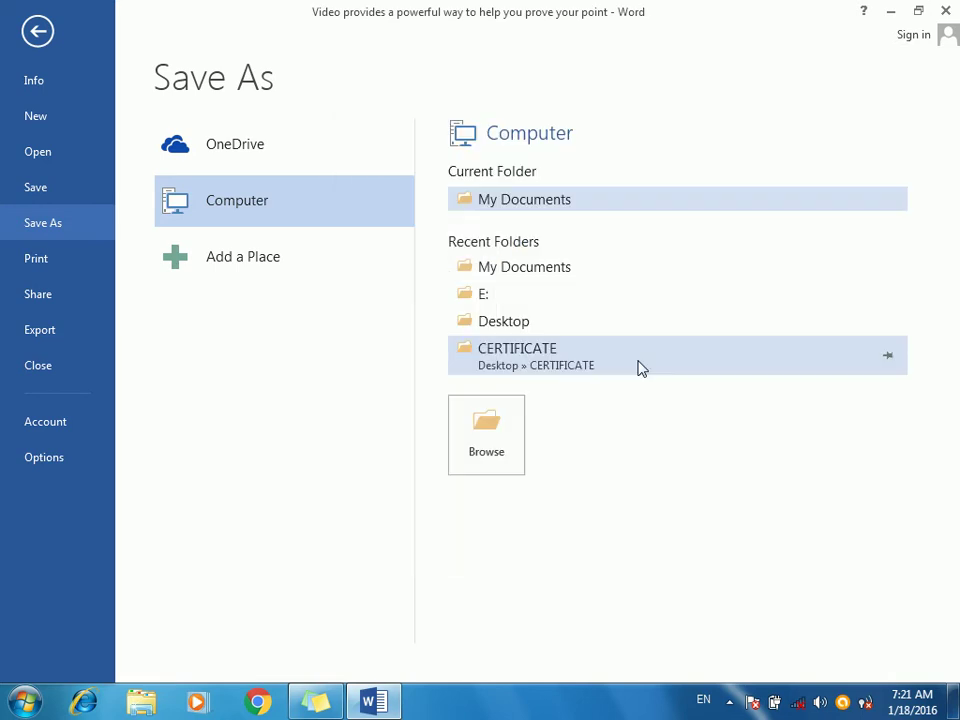
- Back in the document, tick 'Limit formatting to a selection of styles' in Restrict Editing
{"action": "left_click", "coordinate": [30, 40]}
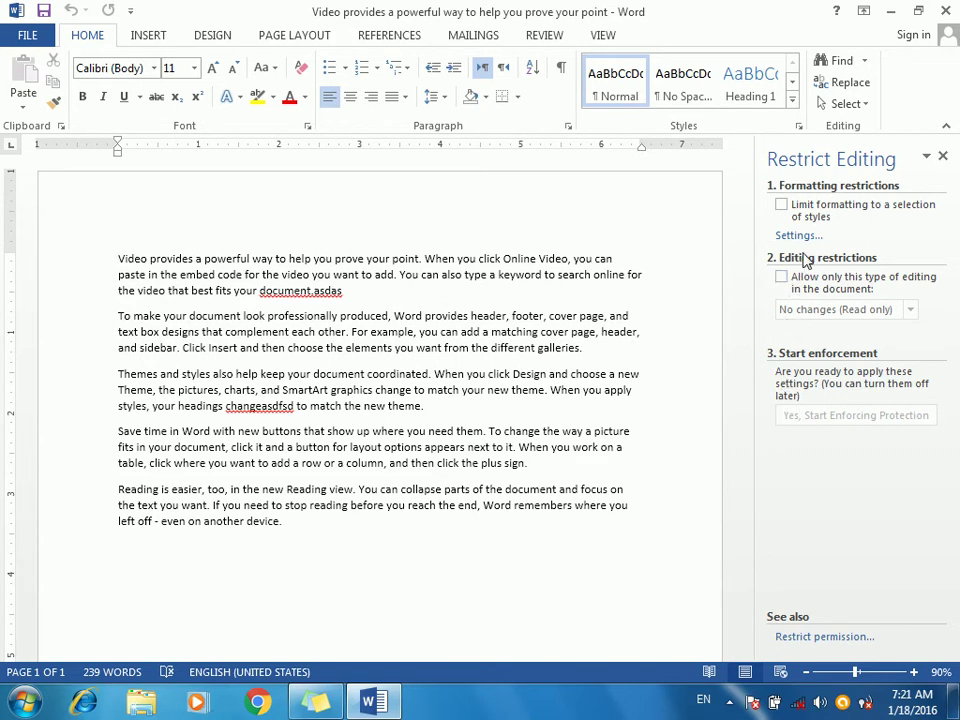
{"action": "left_click", "coordinate": [782, 205]}
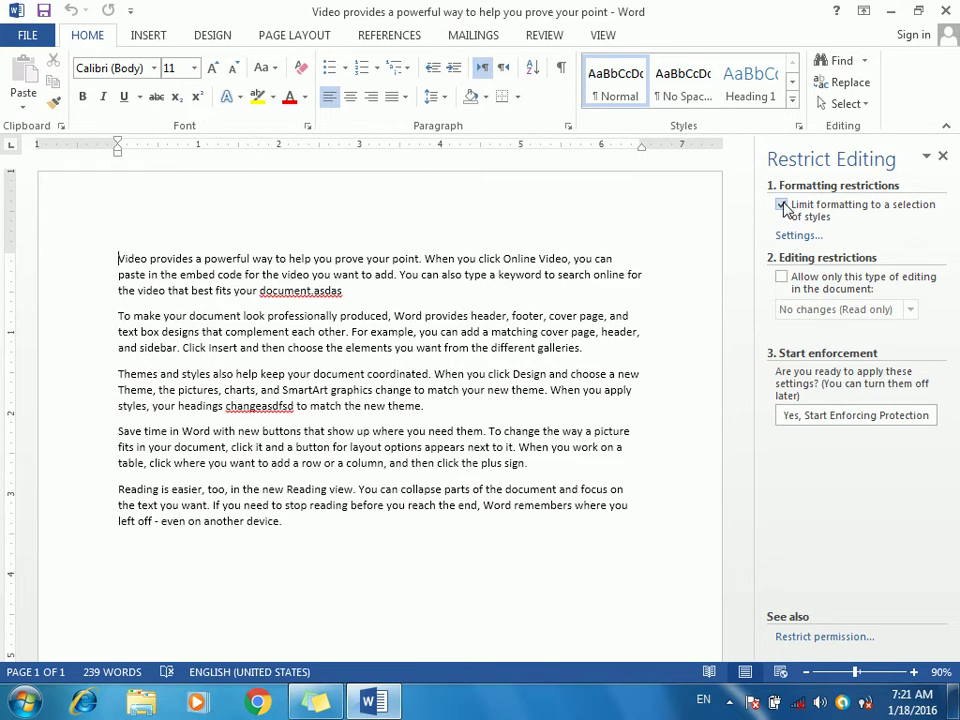
- Open the formatting restriction settings, enable the style limit, and clear all allowed styles with None
{"action": "left_click", "coordinate": [782, 205]}
{"action": "left_click", "coordinate": [795, 238]}
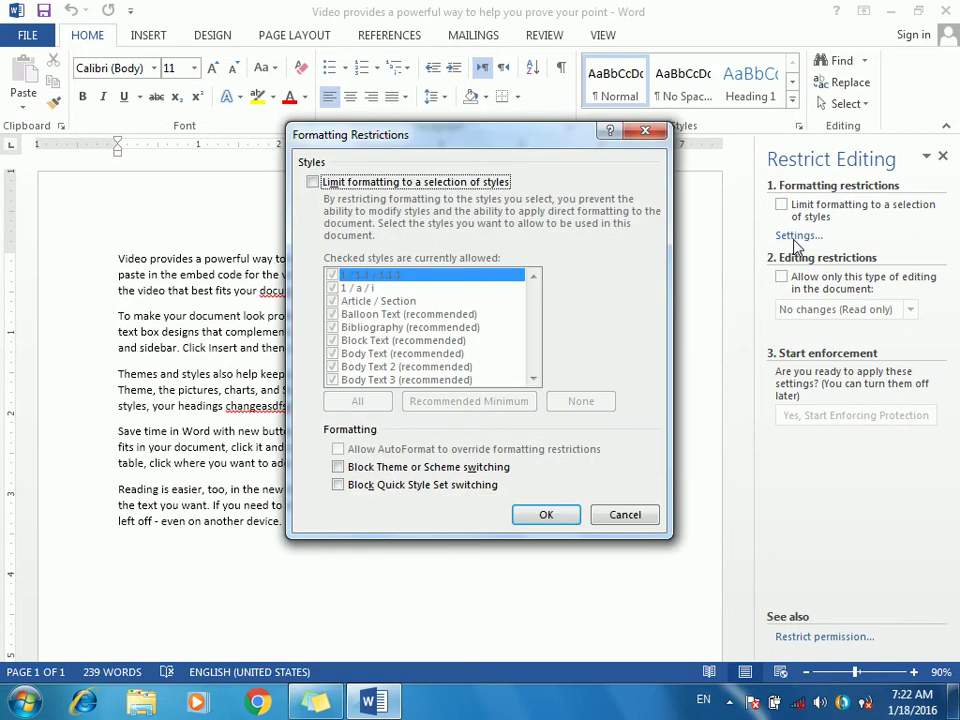
{"action": "left_click", "coordinate": [333, 185]}
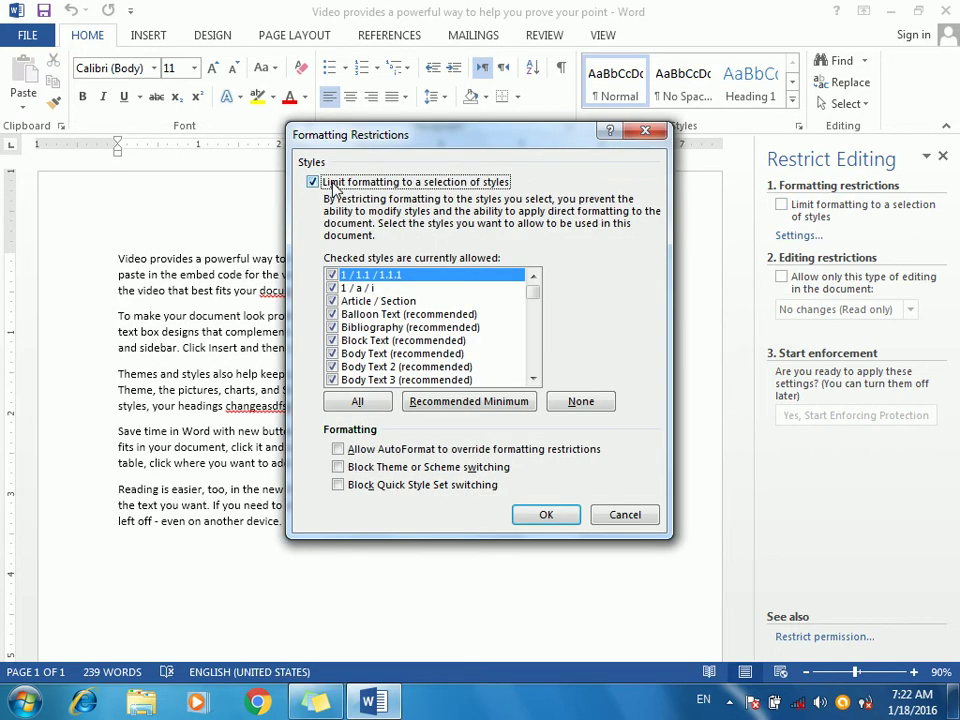
{"action": "left_click", "coordinate": [313, 182]}
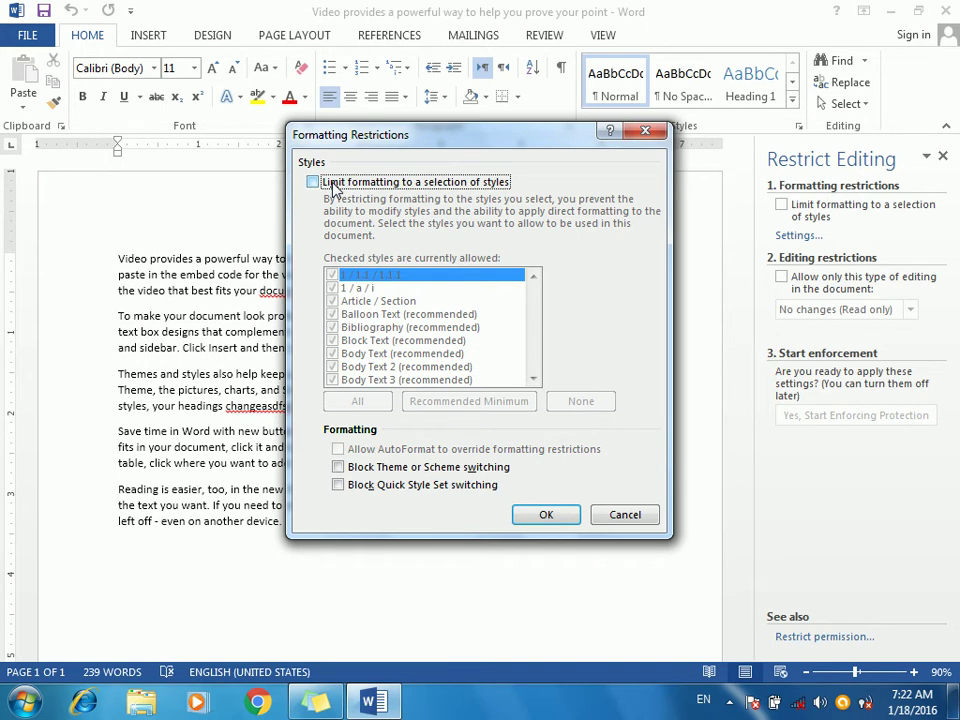
{"action": "left_click", "coordinate": [333, 186]}
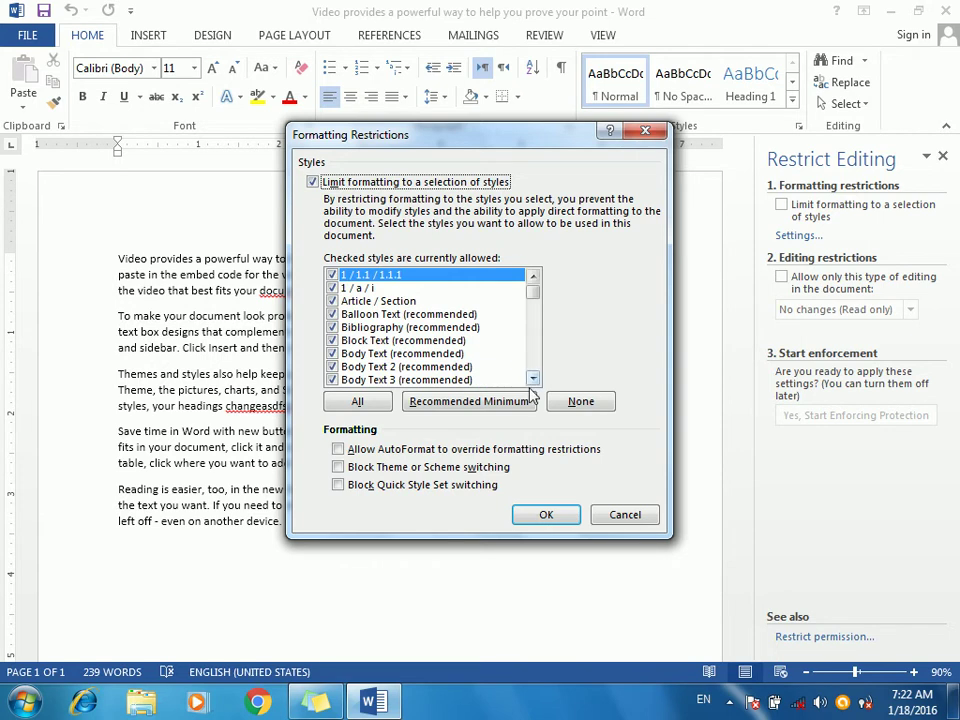
{"action": "left_click", "coordinate": [567, 401]}
- Allow only the Heading 2 (recommended) style and apply the formatting restrictions
{"action": "left_click", "coordinate": [437, 366]}
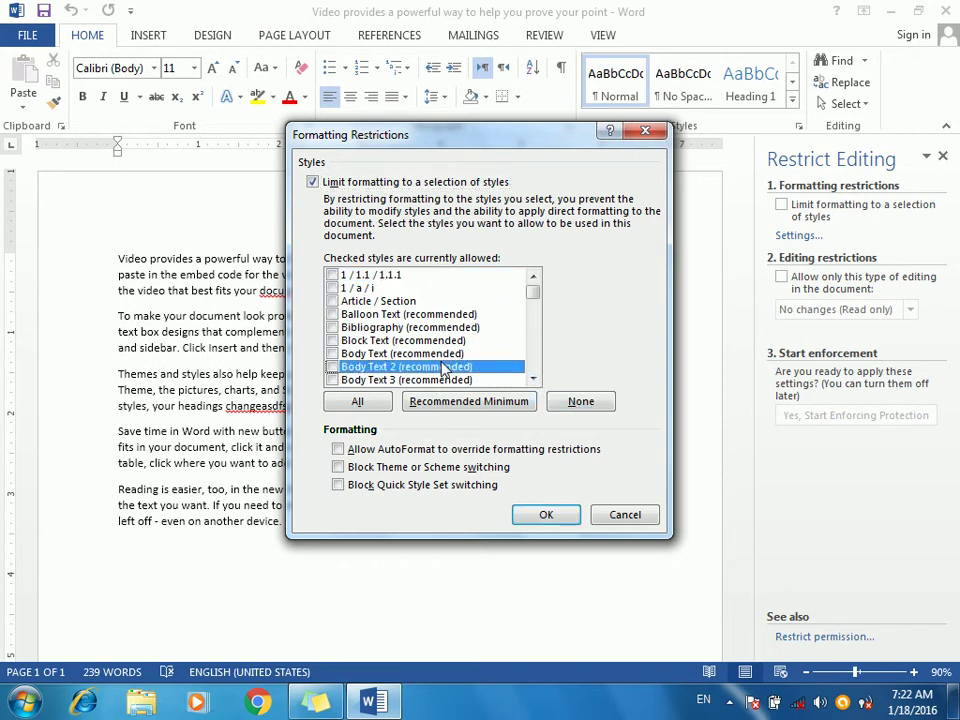
{"action": "key", "text": "h"}
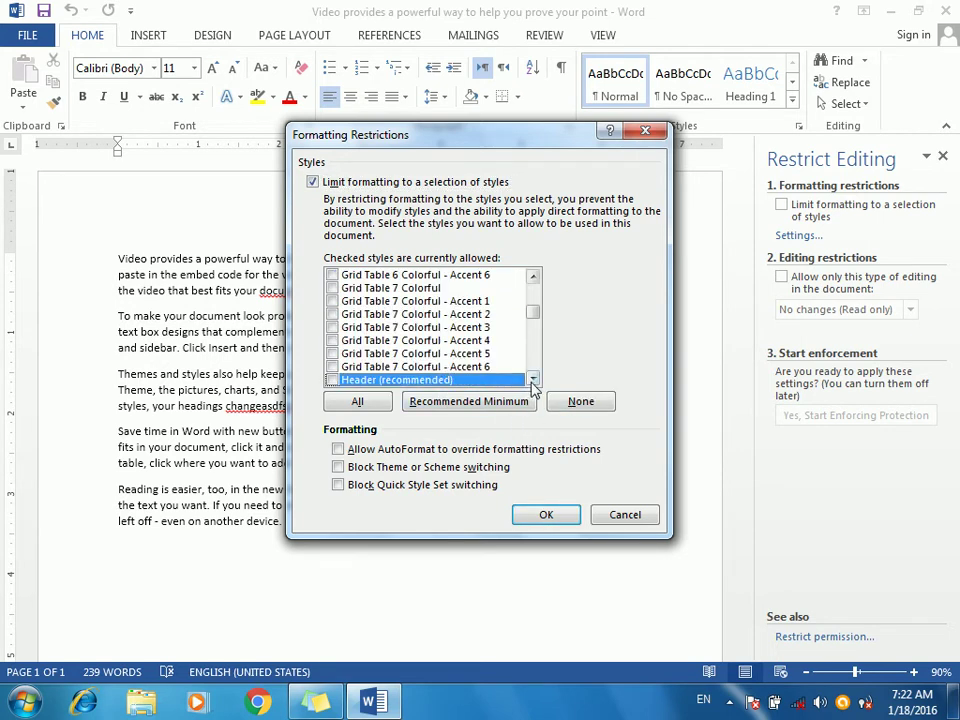
{"action": "left_click", "coordinate": [533, 378]}
{"action": "left_click", "coordinate": [533, 378]}
{"action": "left_click", "coordinate": [533, 378]}
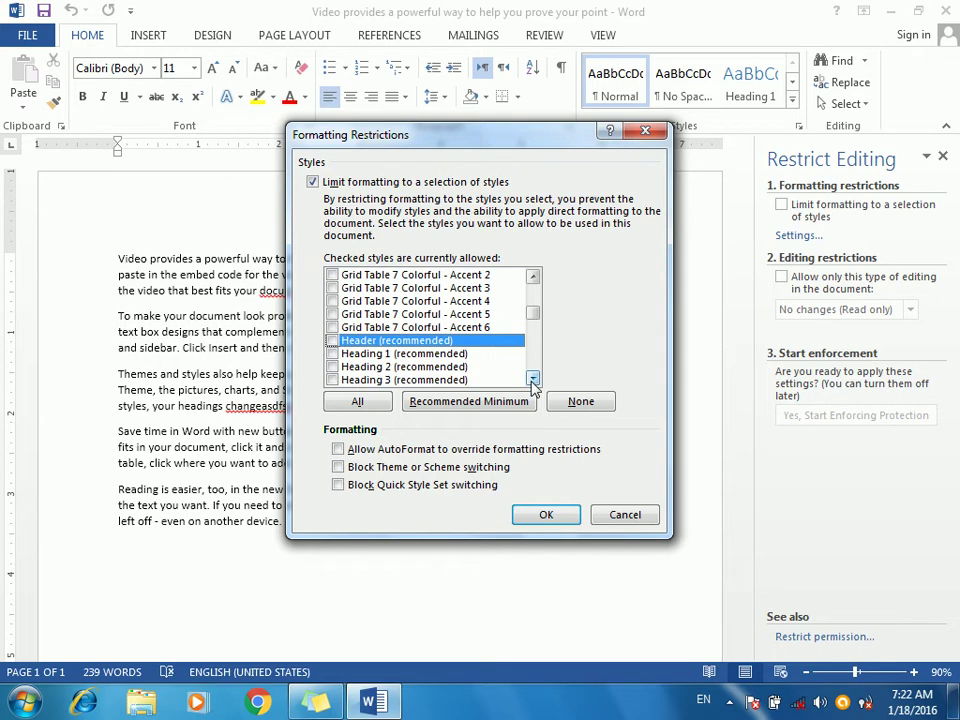
{"action": "left_click_drag", "start_coordinate": [514, 133], "coordinate": [514, 241]}
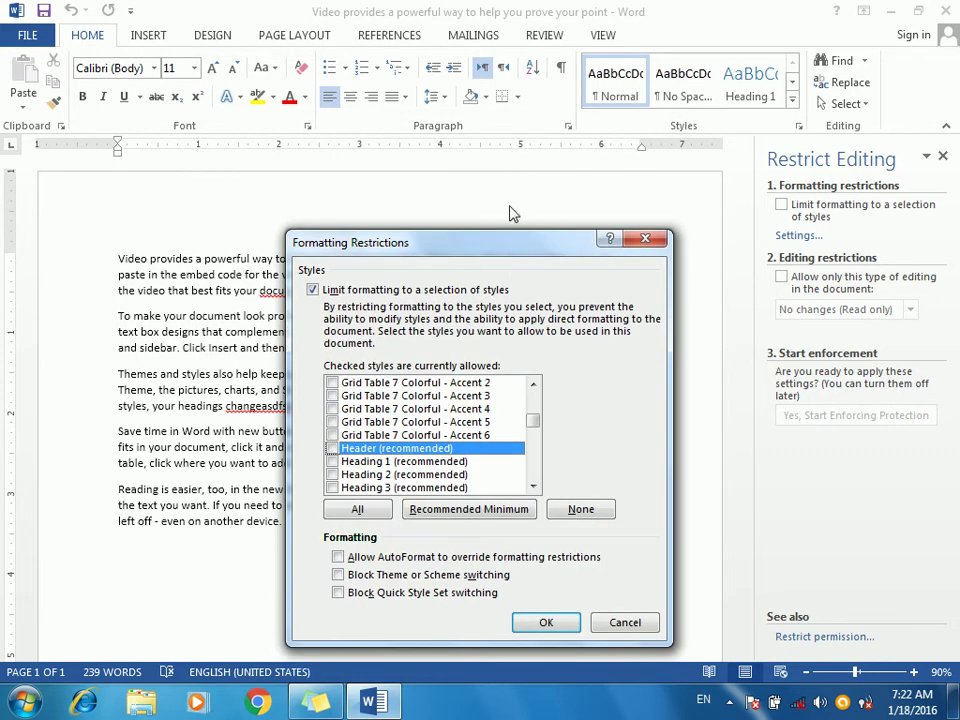
{"action": "left_click_drag", "start_coordinate": [470, 257], "coordinate": [513, 141]}
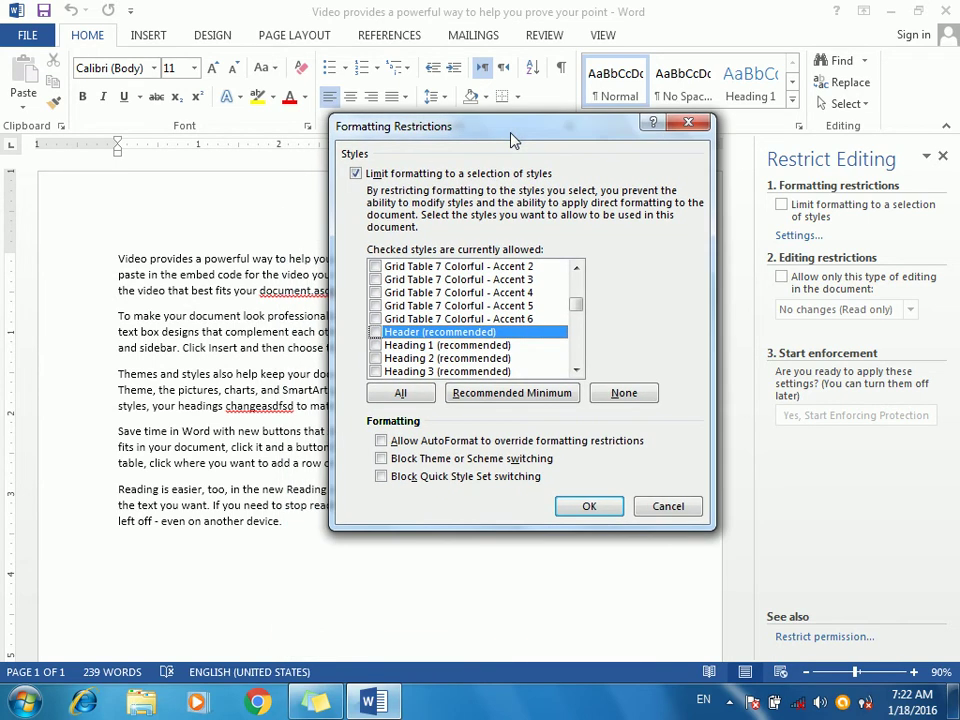
{"action": "left_click", "coordinate": [375, 358]}
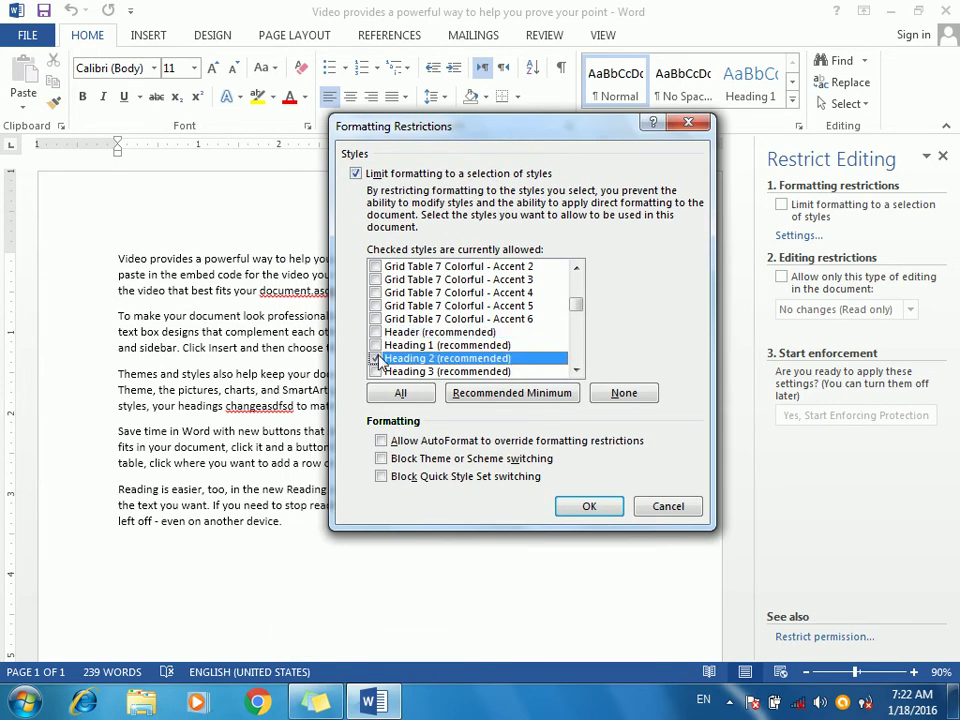
{"action": "left_click", "coordinate": [589, 506]}
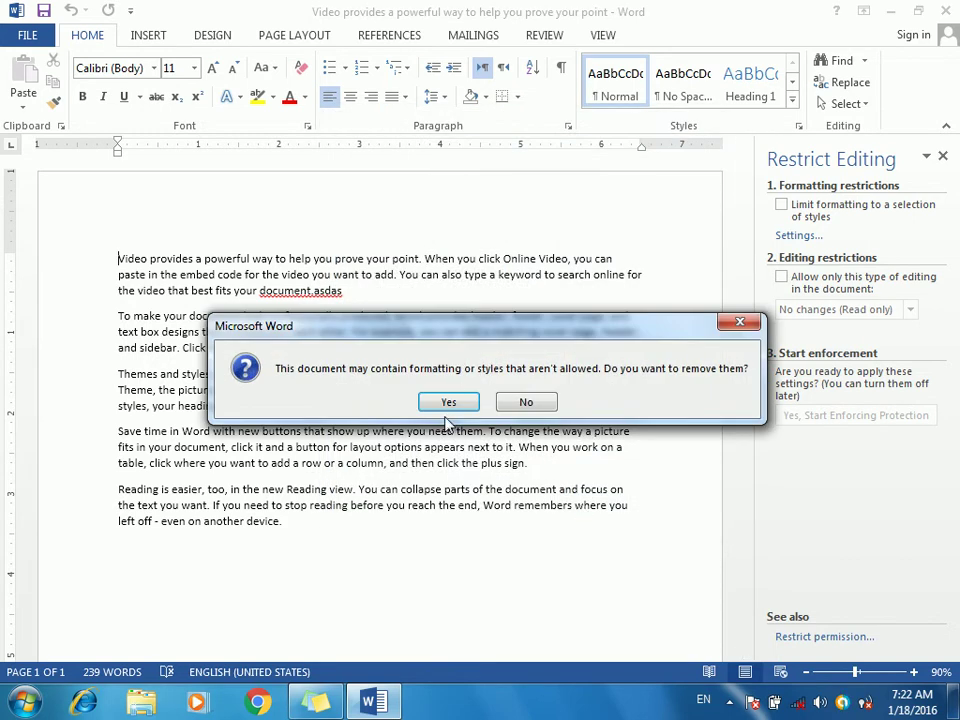
- Remove disallowed formatting, enforce protection with a password, and close the Restrict Editing pane
{"action": "left_click", "coordinate": [449, 402]}
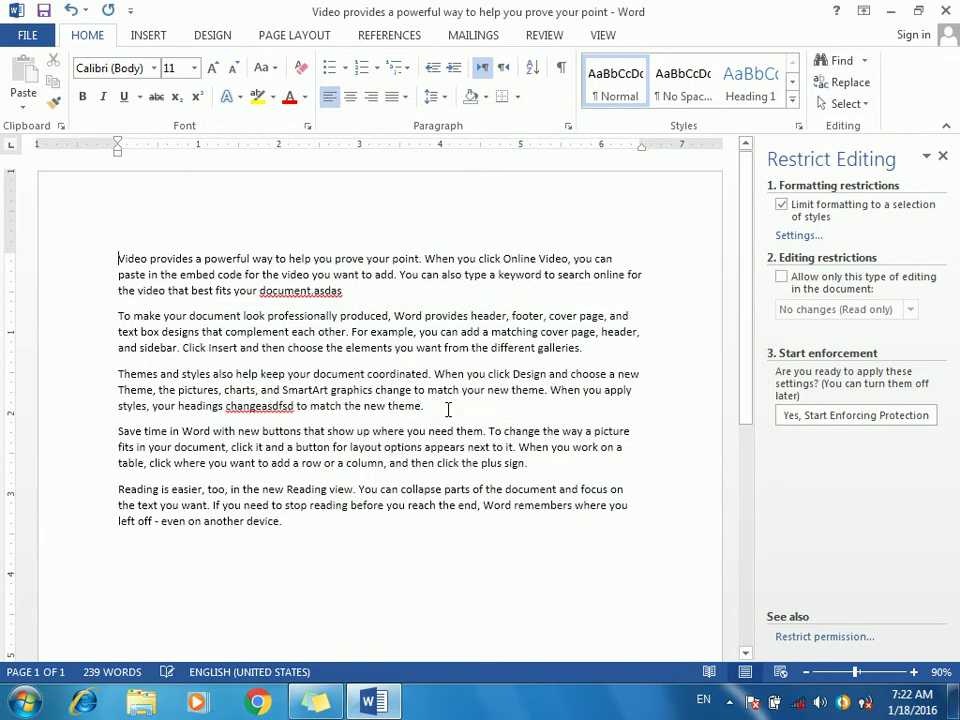
{"action": "left_click", "coordinate": [778, 418]}
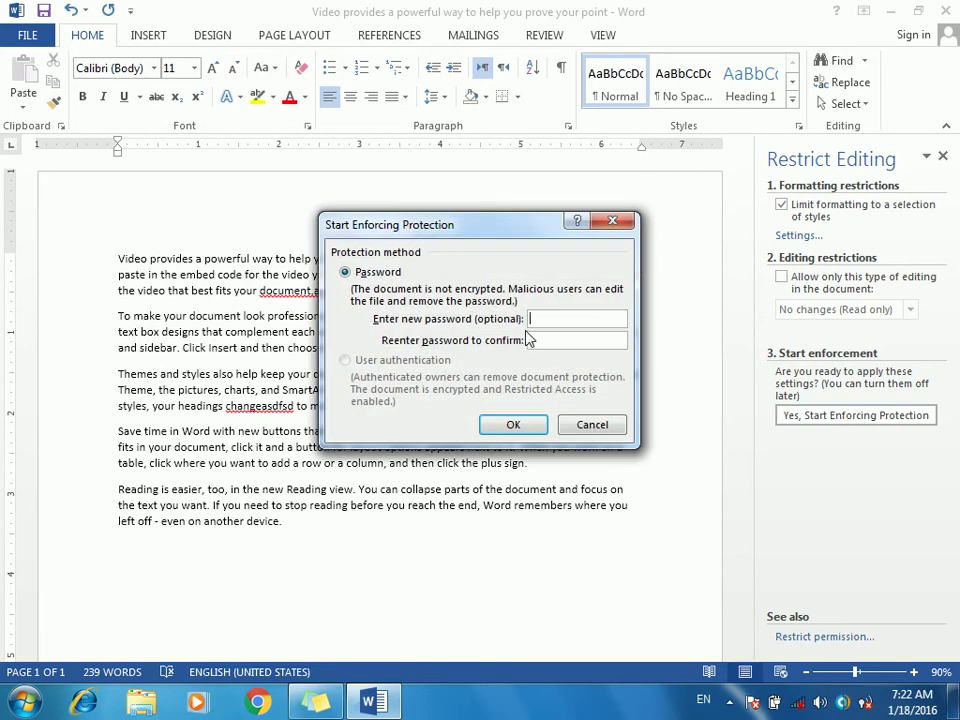
{"action": "left_click", "coordinate": [516, 424]}
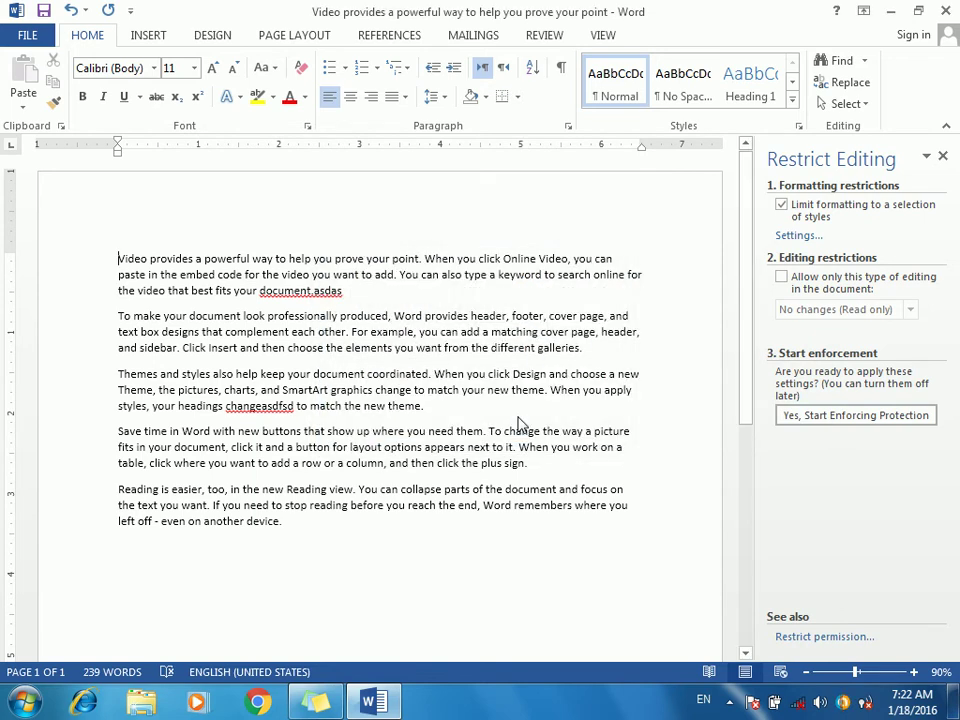
{"action": "left_click", "coordinate": [942, 157]}
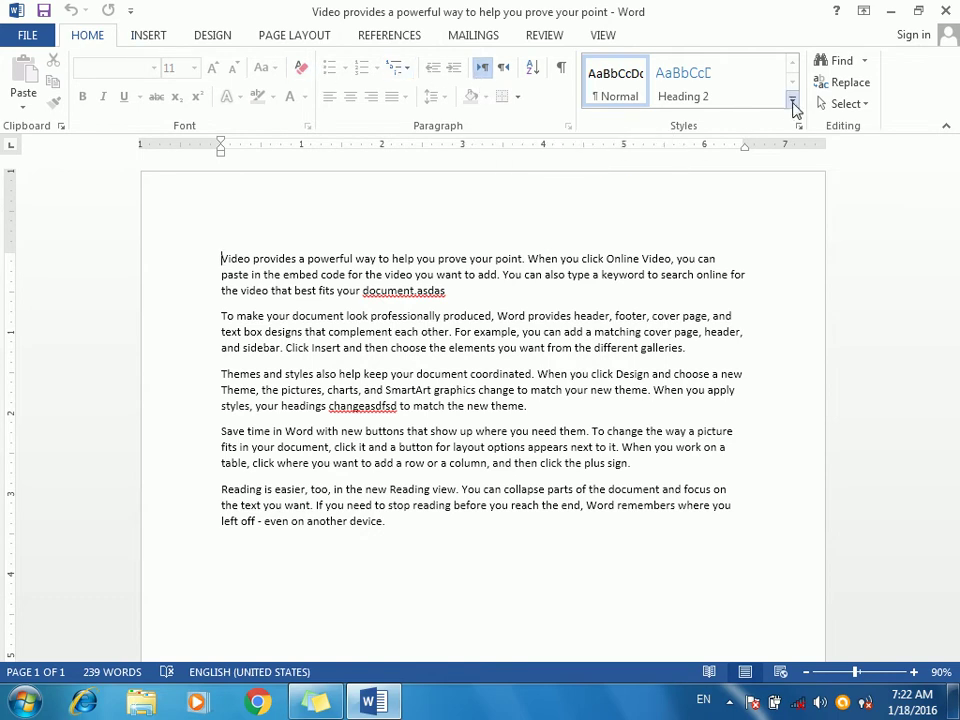
{"action": "left_click", "coordinate": [792, 101]}
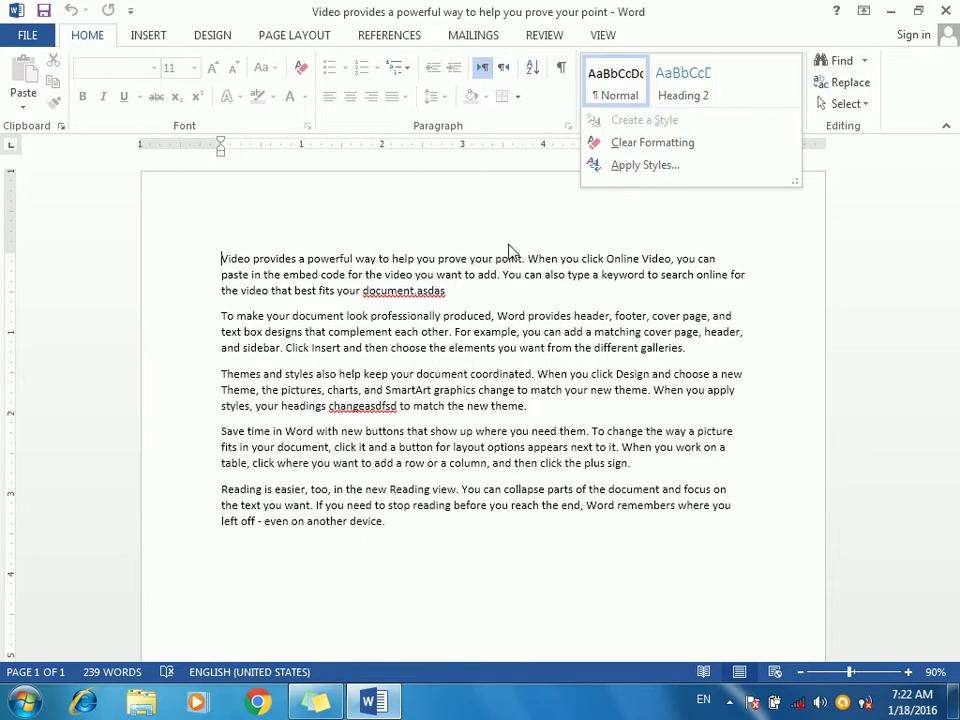
{"action": "key", "text": "Escape"}
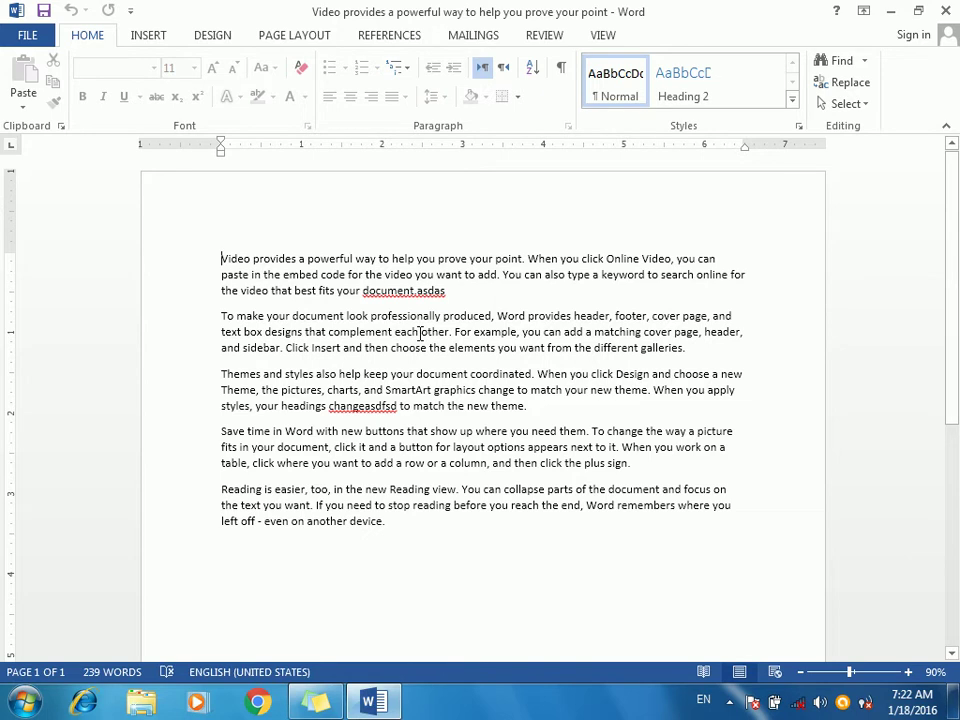
{"action": "left_click", "coordinate": [157, 36]}
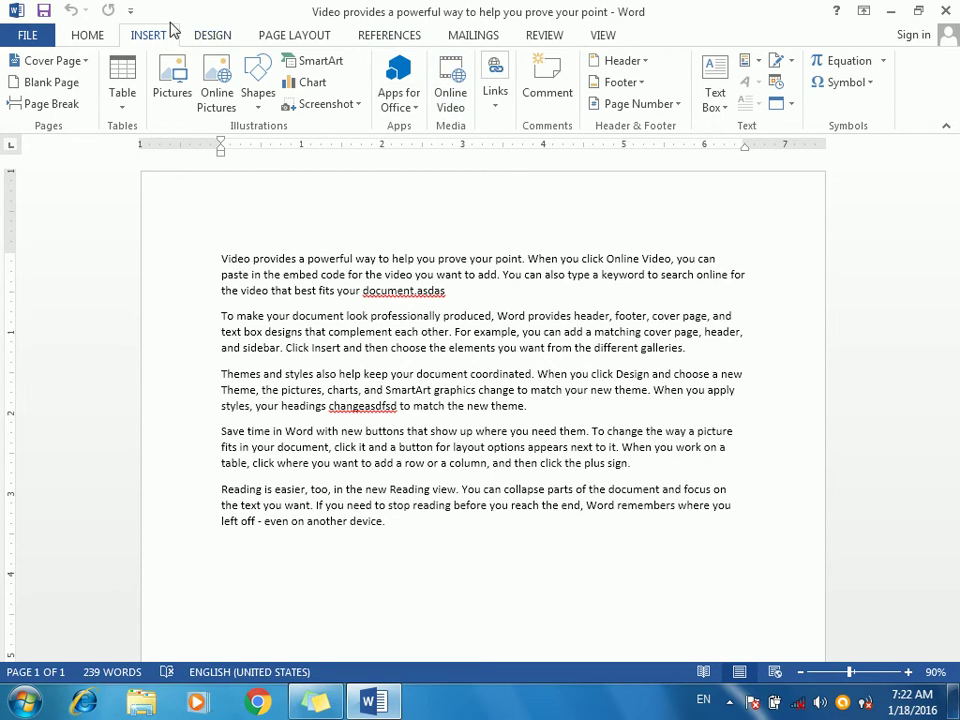
{"action": "left_click", "coordinate": [205, 37]}
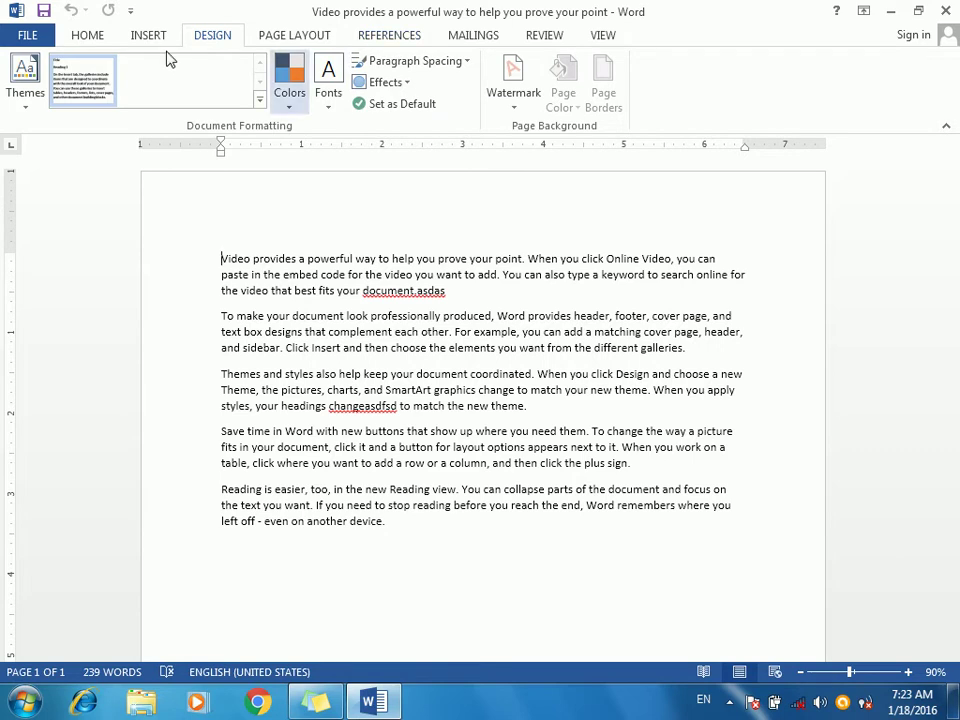
{"action": "left_click", "coordinate": [80, 35]}
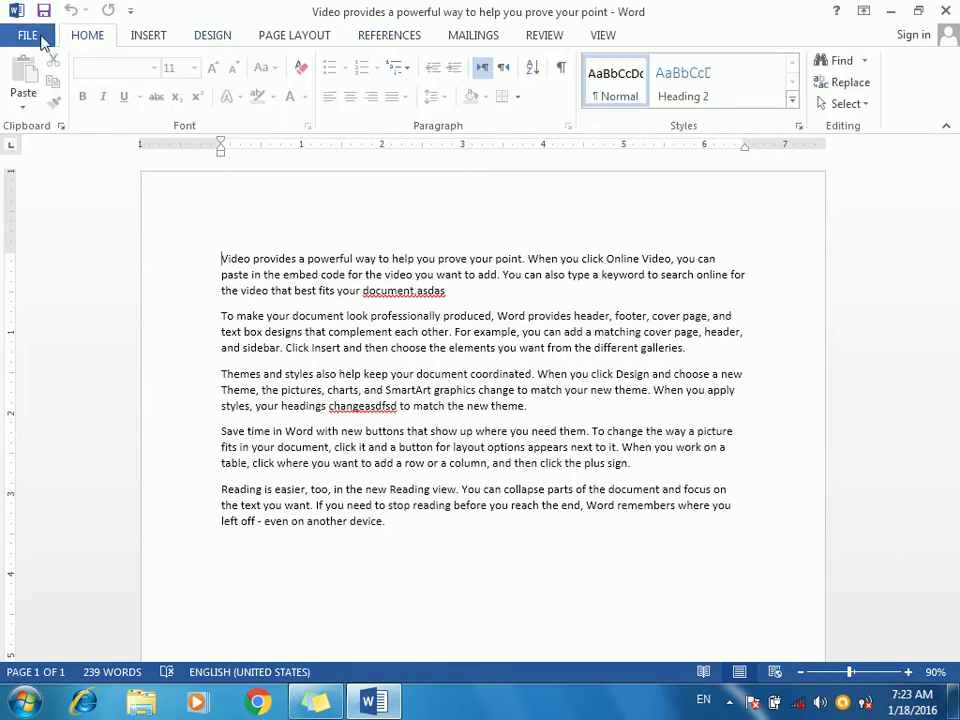
- Check General Options from Save As to My Documents, then cancel and return to the document
{"action": "left_click", "coordinate": [30, 36]}
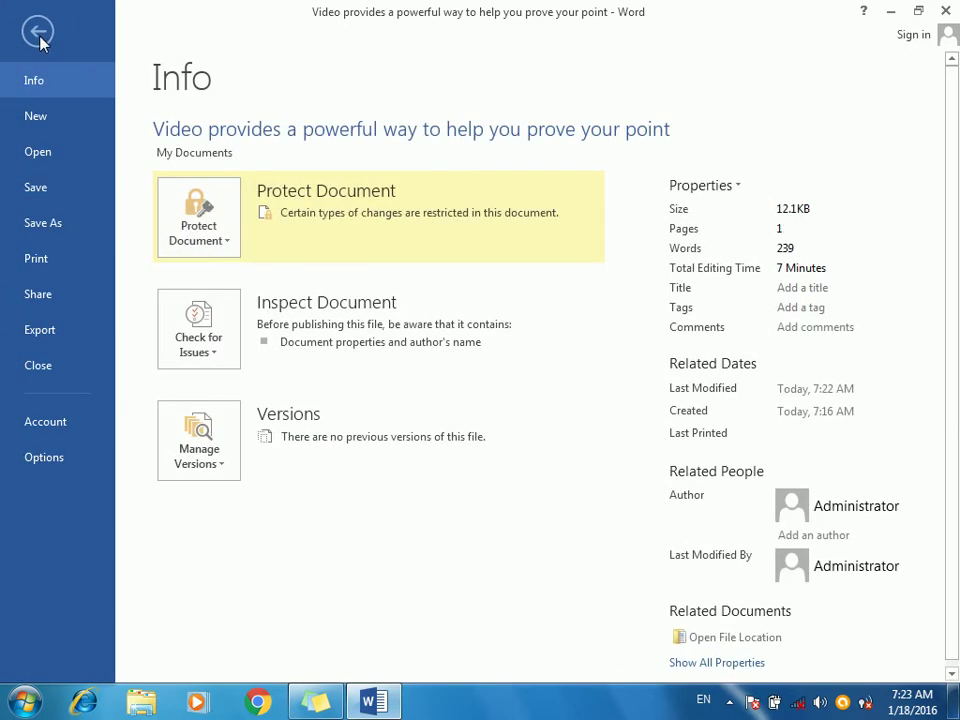
{"action": "left_click", "coordinate": [46, 222]}
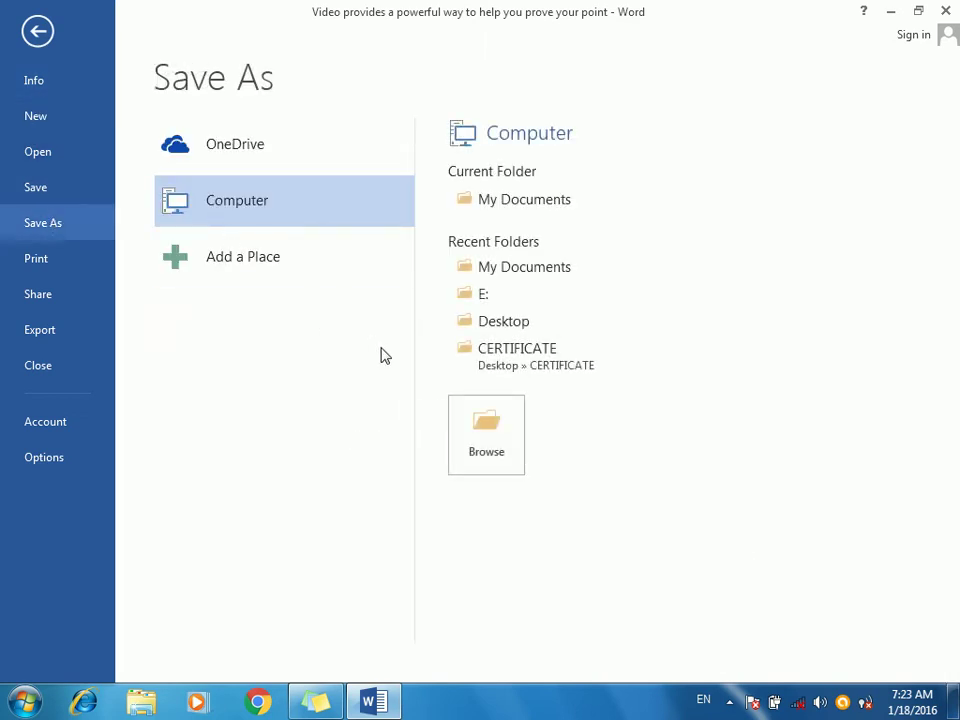
{"action": "left_click", "coordinate": [500, 199]}
{"action": "left_click", "coordinate": [702, 528]}
{"action": "left_click", "coordinate": [735, 595]}
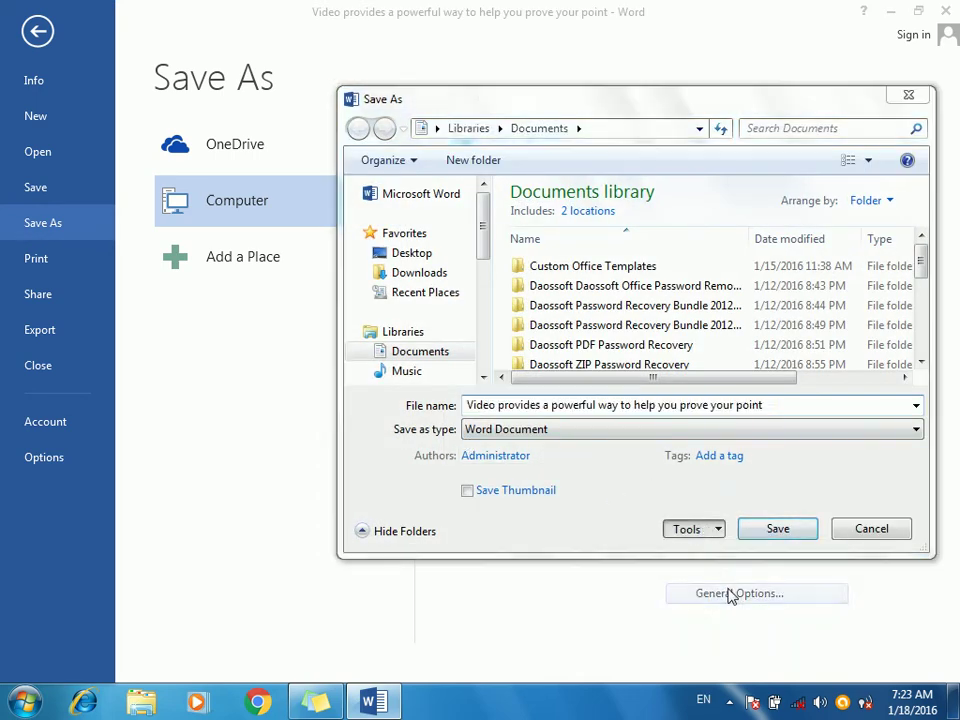
{"action": "left_click", "coordinate": [274, 304]}
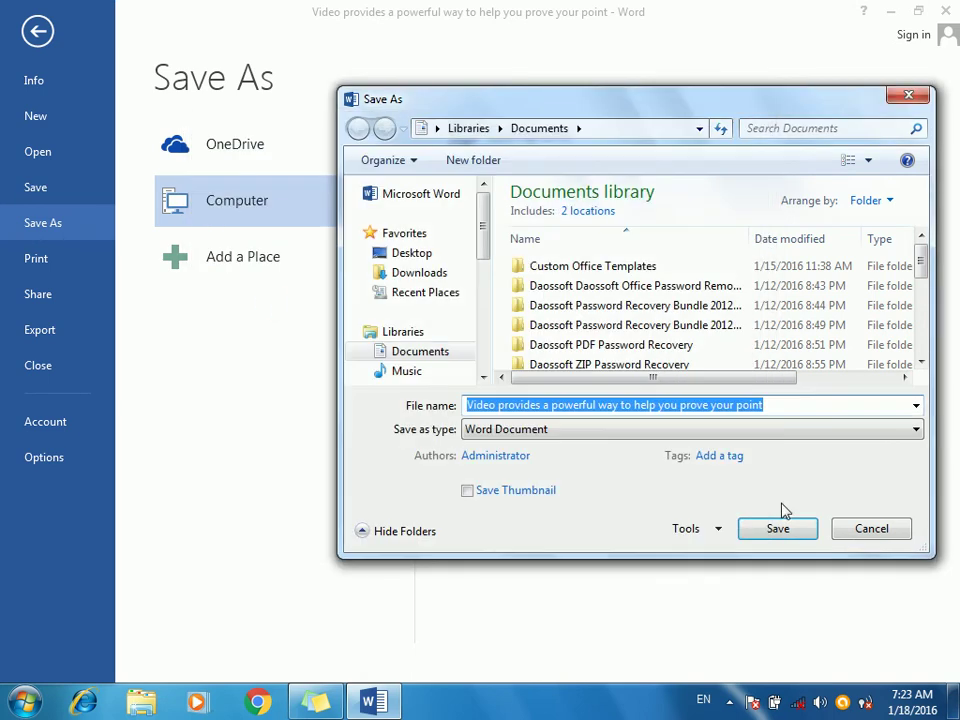
{"action": "left_click", "coordinate": [857, 533]}
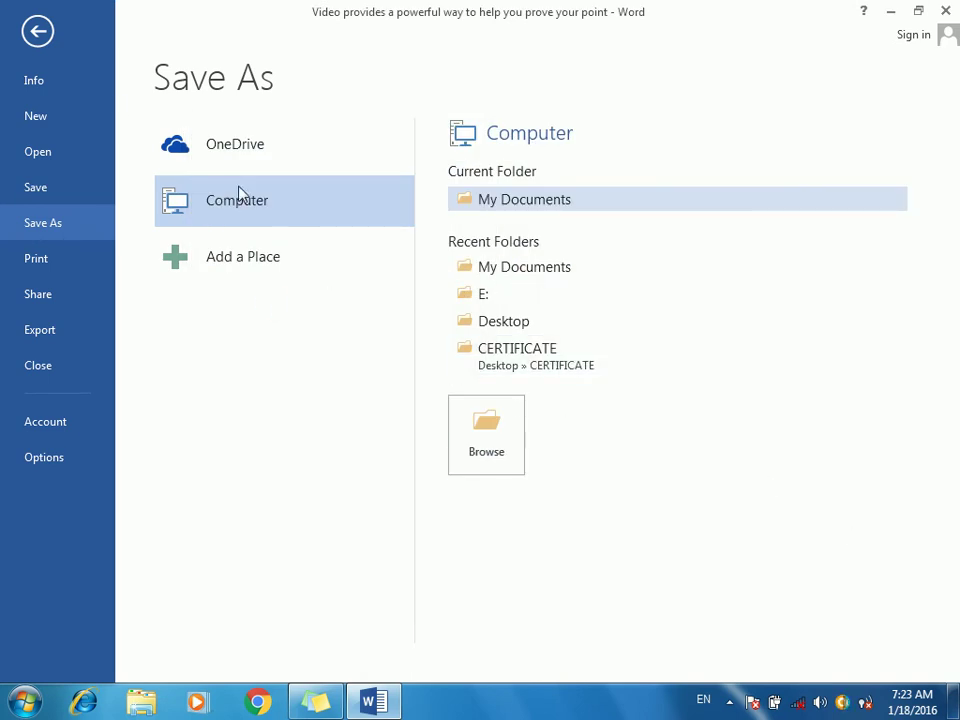
{"action": "left_click", "coordinate": [37, 31]}
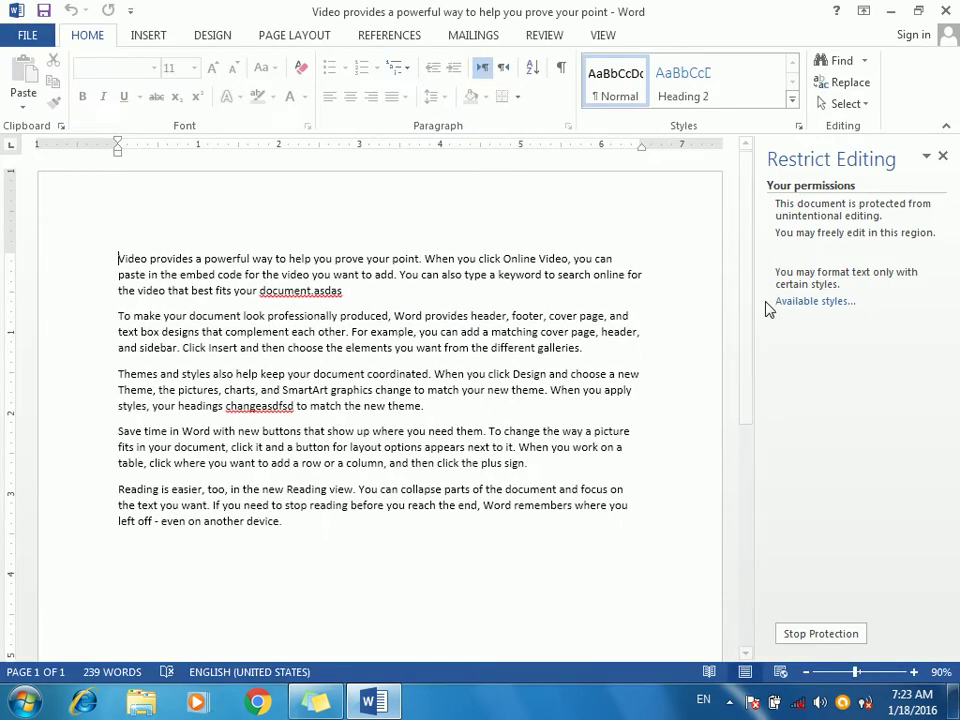
- Stop protection by entering the password, then briefly expand and close the Styles gallery
{"action": "left_click", "coordinate": [826, 636]}
{"action": "type", "text": "a"}
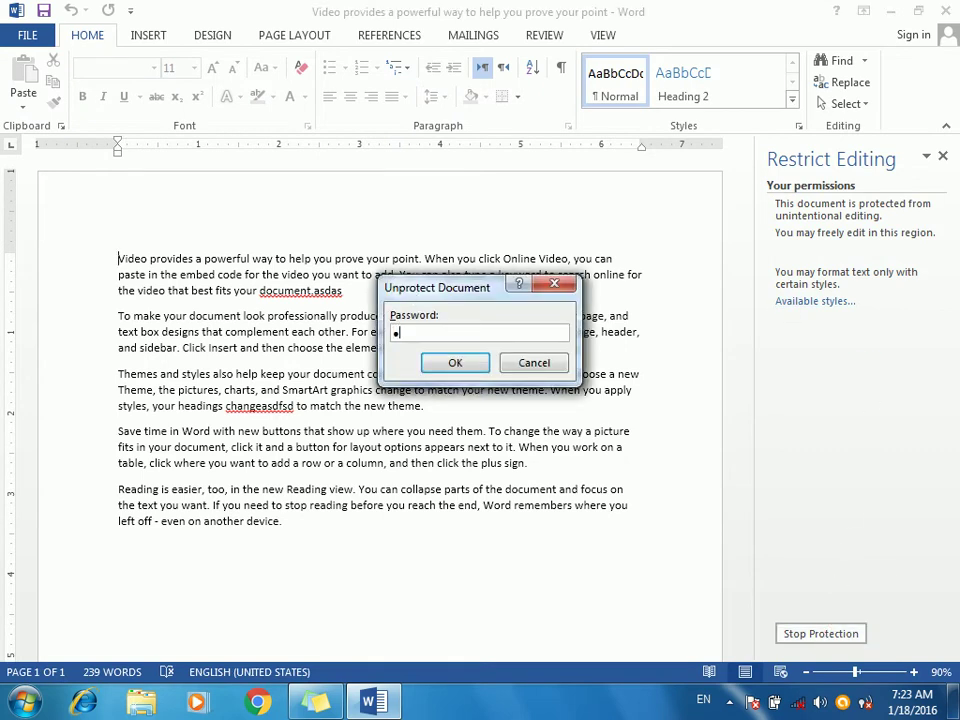
{"action": "left_click", "coordinate": [470, 366]}
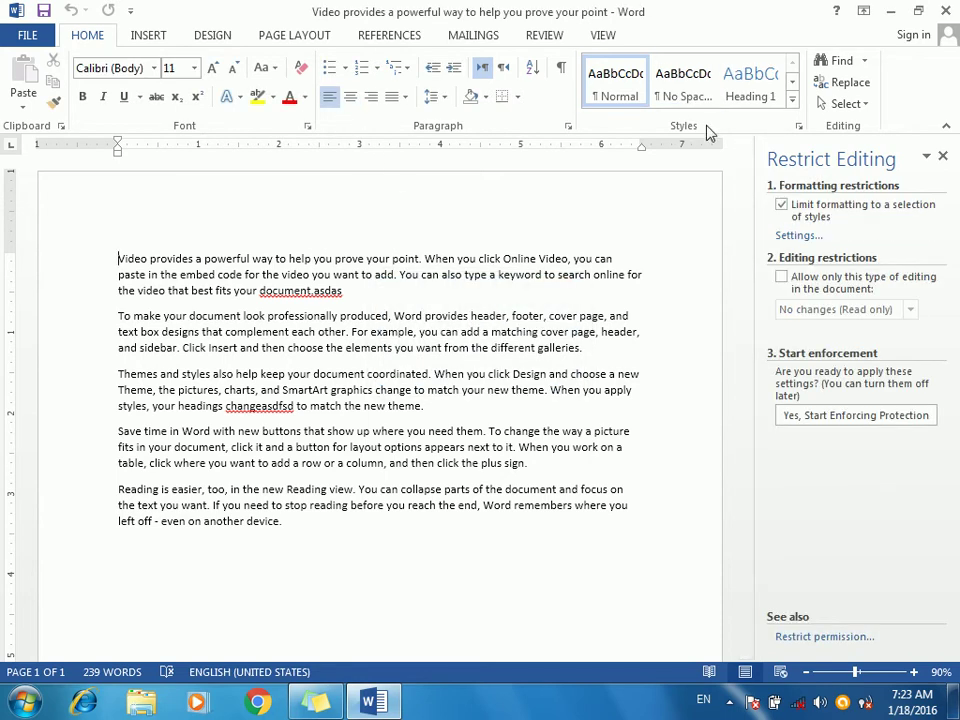
{"action": "left_click", "coordinate": [792, 100]}
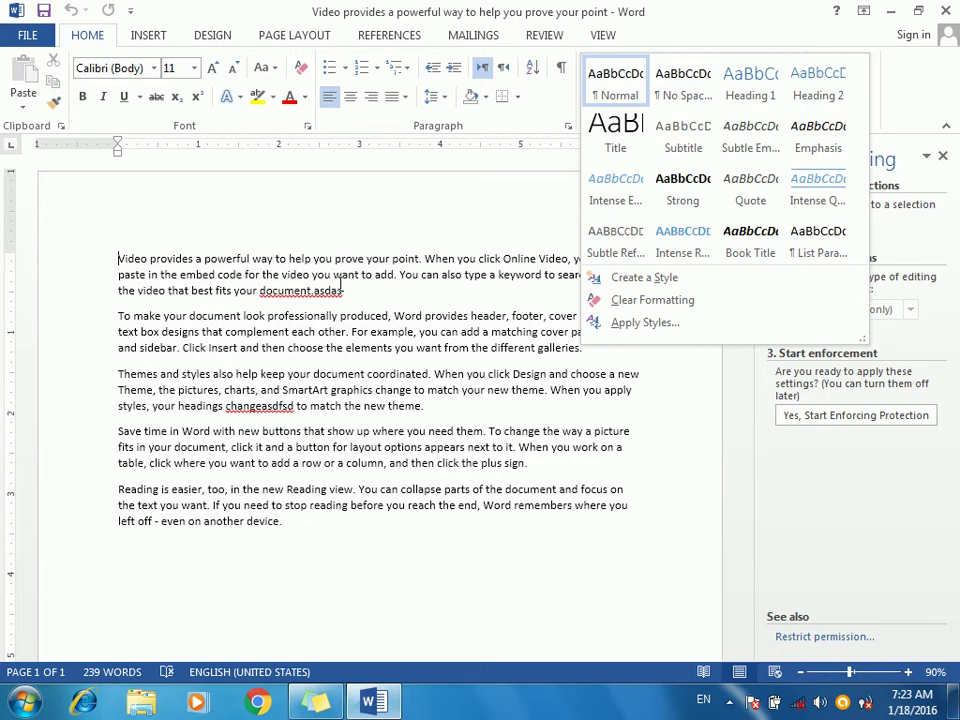
{"action": "left_click", "coordinate": [343, 290]}
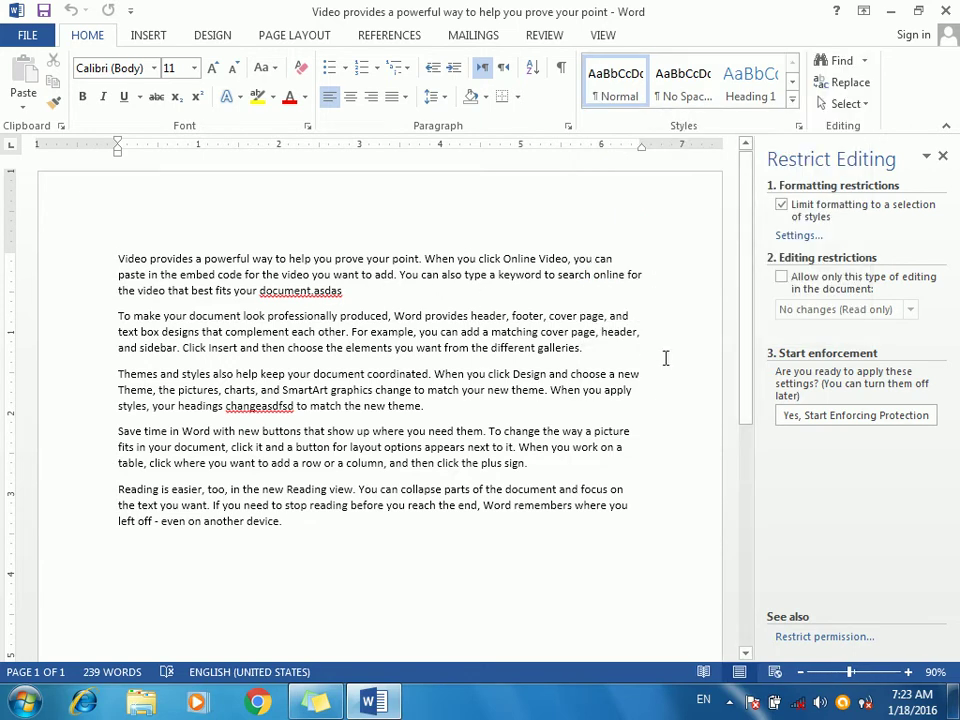
- Turn off the style formatting limit, try the theme and Quick Style Block options then cancel, and allow only one editing type
{"action": "left_click", "coordinate": [782, 205]}
{"action": "left_click", "coordinate": [790, 236]}
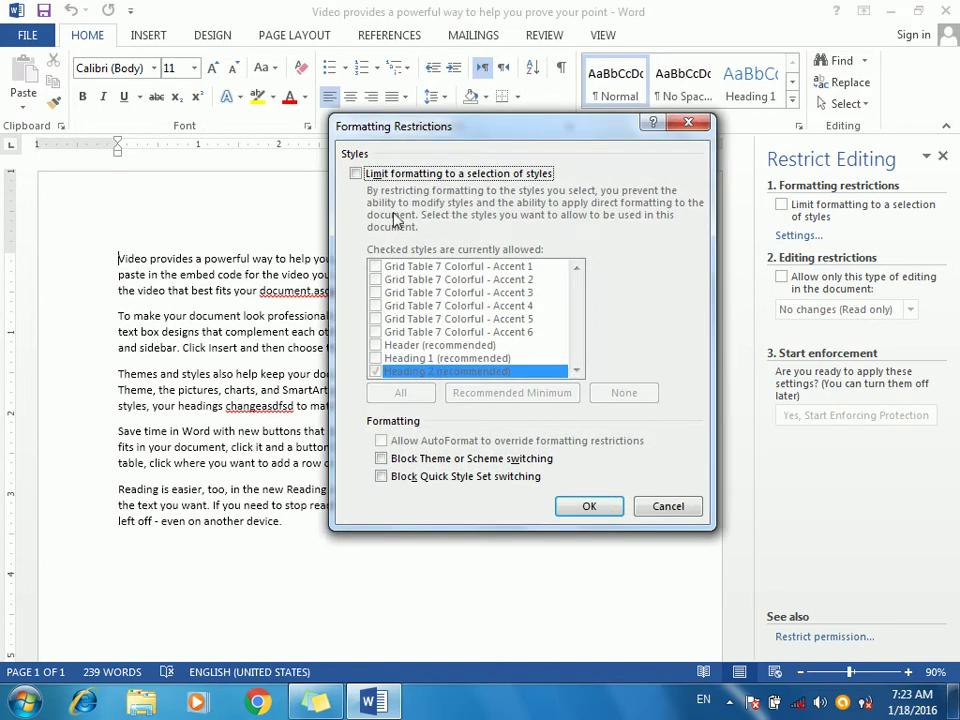
{"action": "left_click", "coordinate": [581, 505]}
{"action": "left_click", "coordinate": [425, 462]}
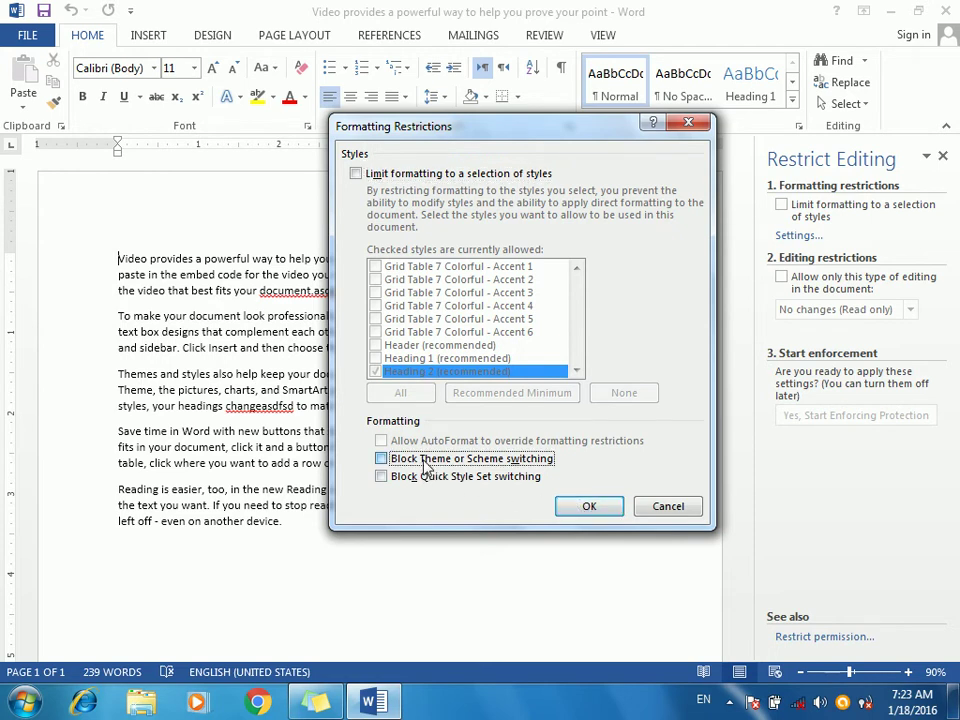
{"action": "left_click", "coordinate": [455, 479]}
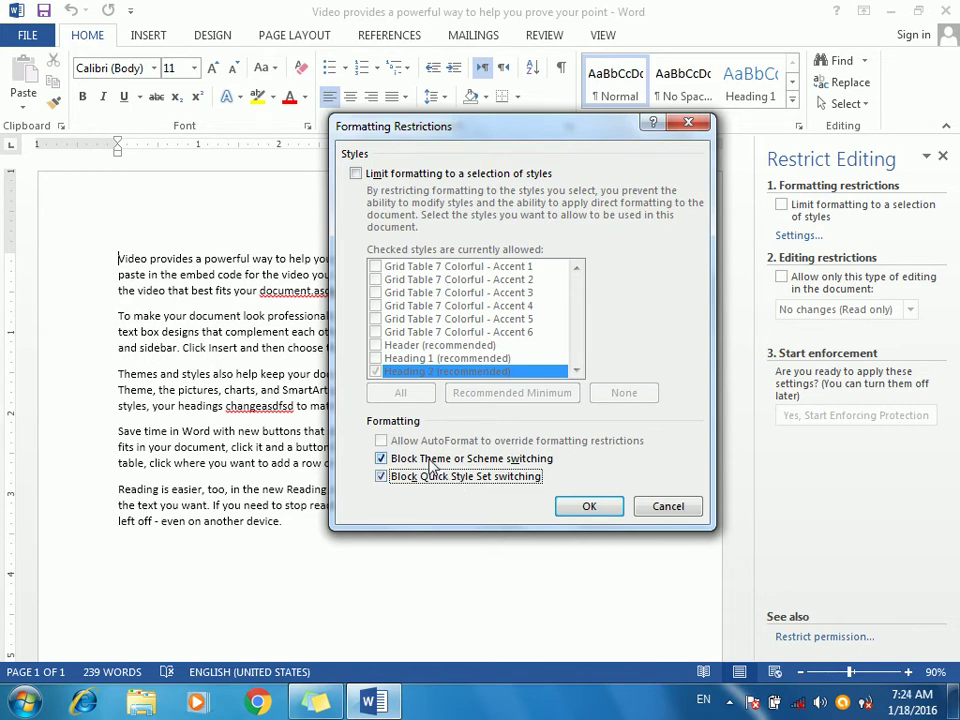
{"action": "left_click", "coordinate": [664, 502]}
{"action": "left_click", "coordinate": [784, 280]}
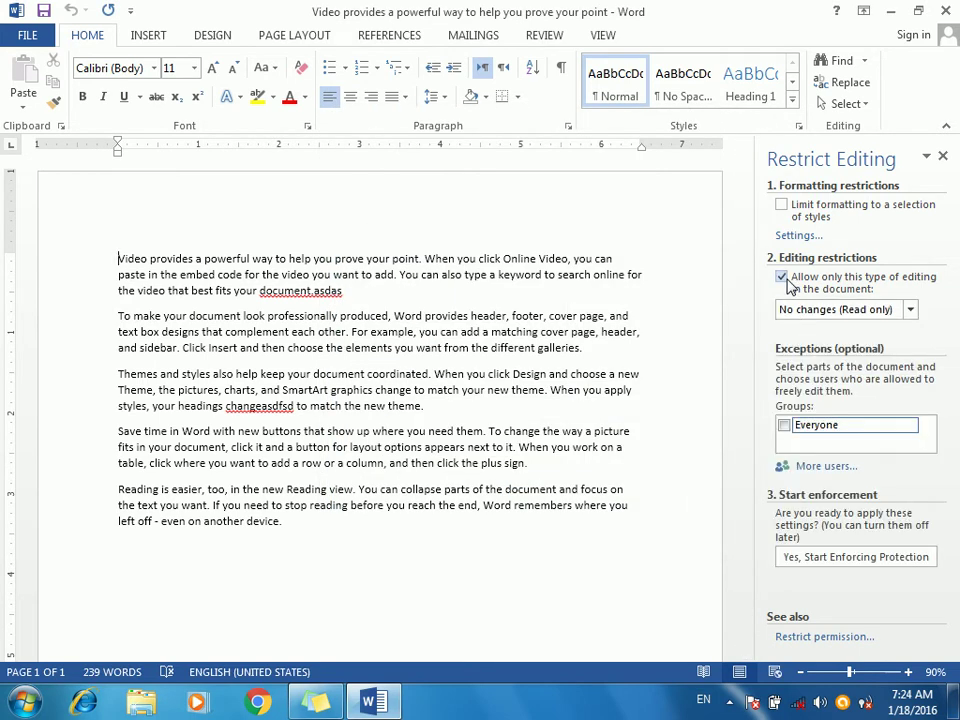
- Restrict editing to Filling in forms and enforce the protection with a password
{"action": "left_click", "coordinate": [825, 309]}
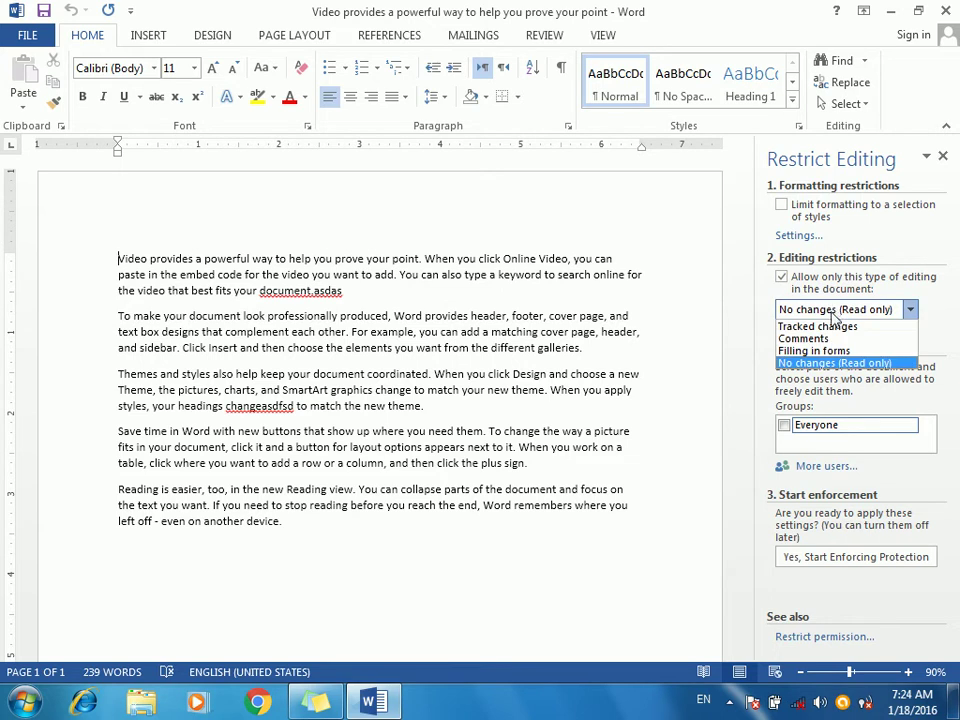
{"action": "left_click", "coordinate": [815, 350]}
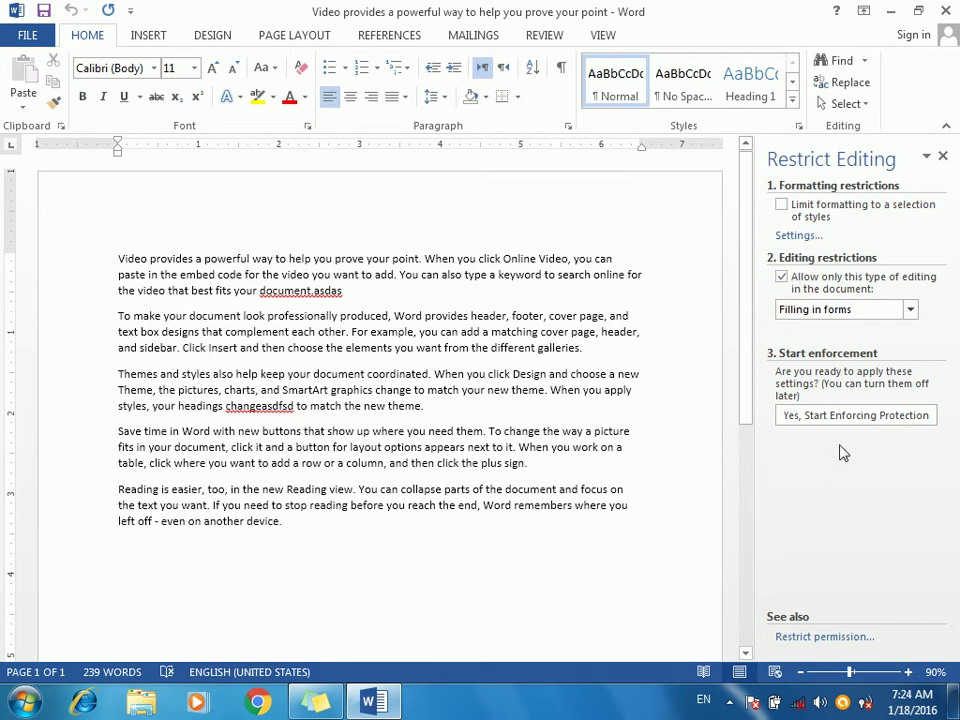
{"action": "left_click", "coordinate": [866, 418]}
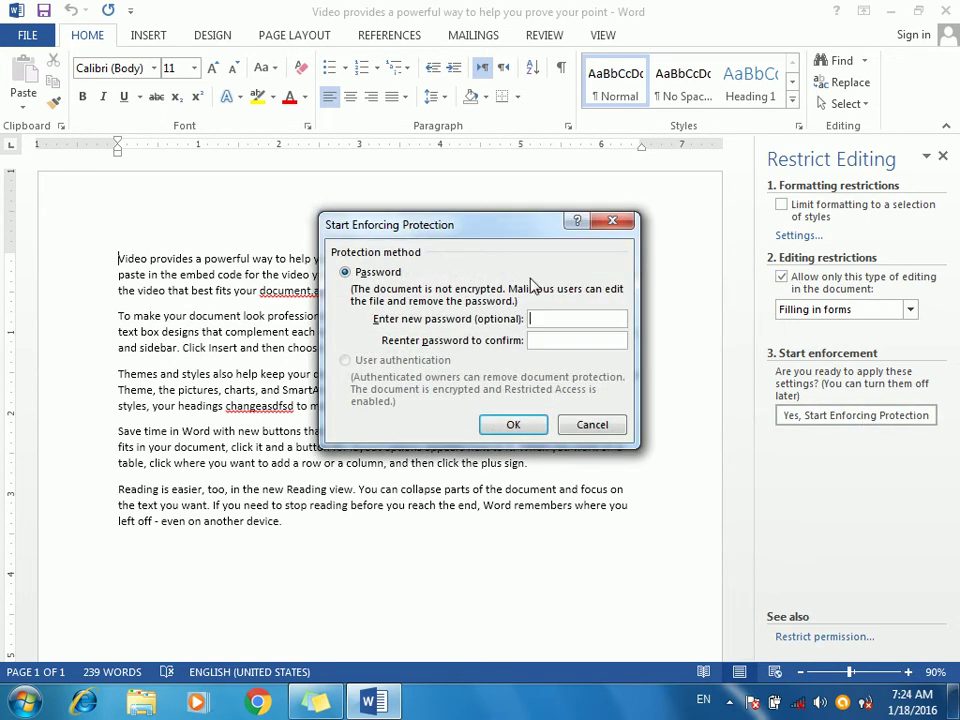
{"action": "type", "text": "1"}
{"action": "left_click", "coordinate": [510, 428]}
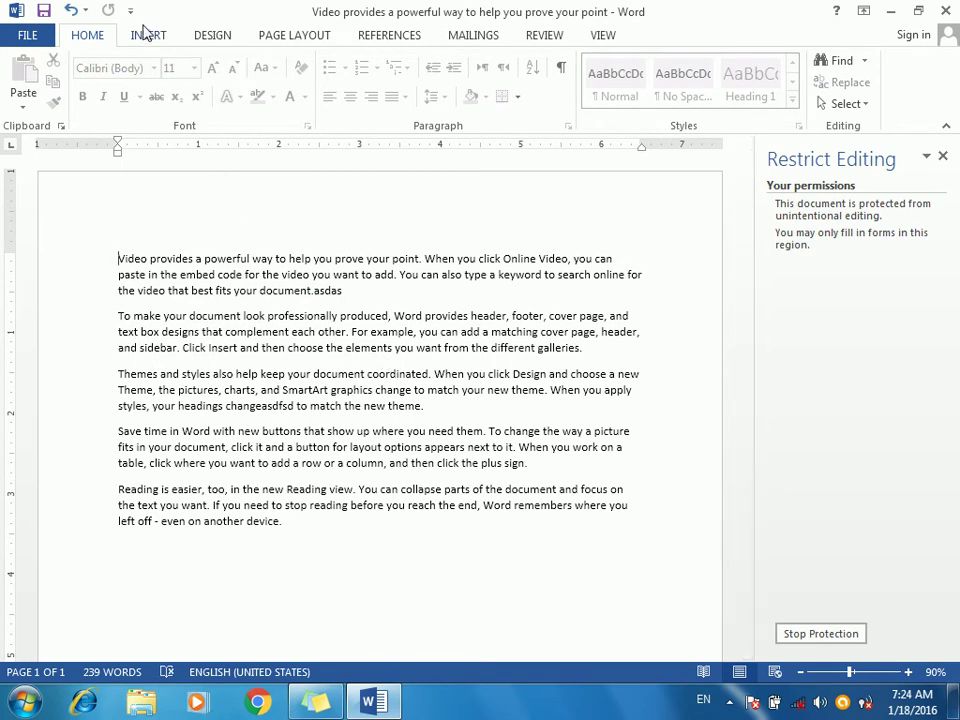
- Check which INSERT, DESIGN, PAGE LAYOUT, REFERENCES and MAILINGS commands are disabled, then return to HOME
{"action": "left_click", "coordinate": [145, 34]}
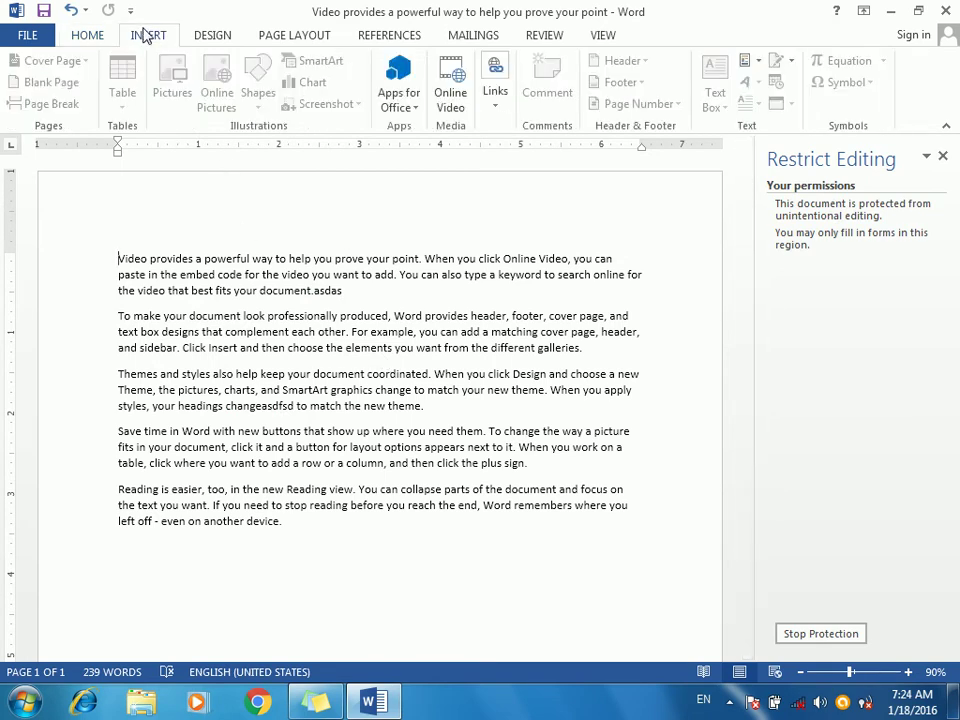
{"action": "left_click", "coordinate": [225, 37]}
{"action": "left_click", "coordinate": [294, 42]}
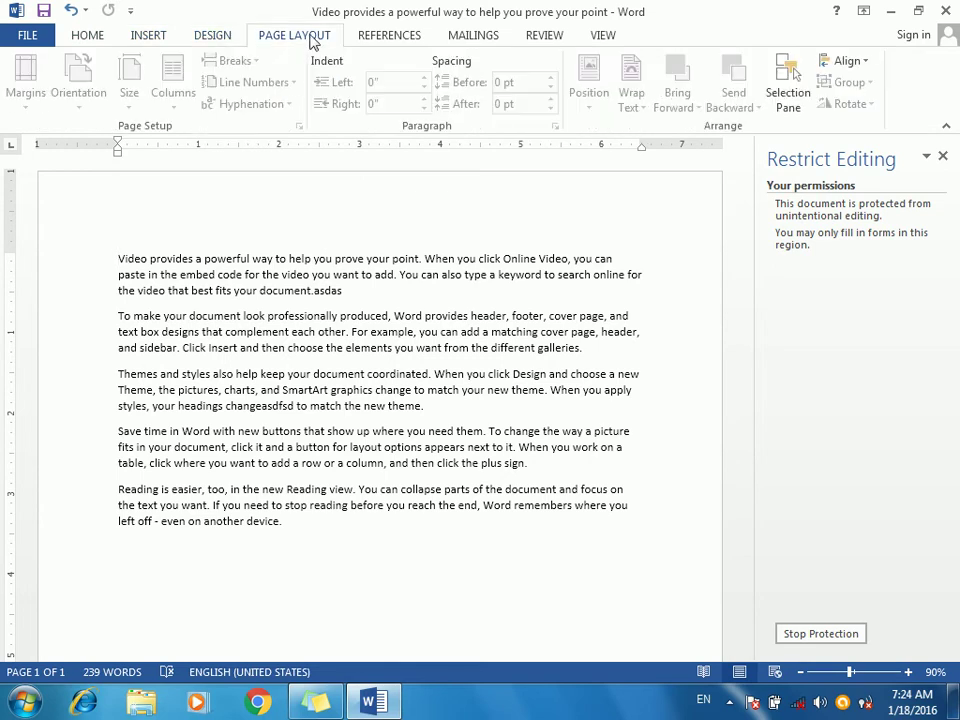
{"action": "left_click", "coordinate": [380, 36]}
{"action": "left_click", "coordinate": [460, 38]}
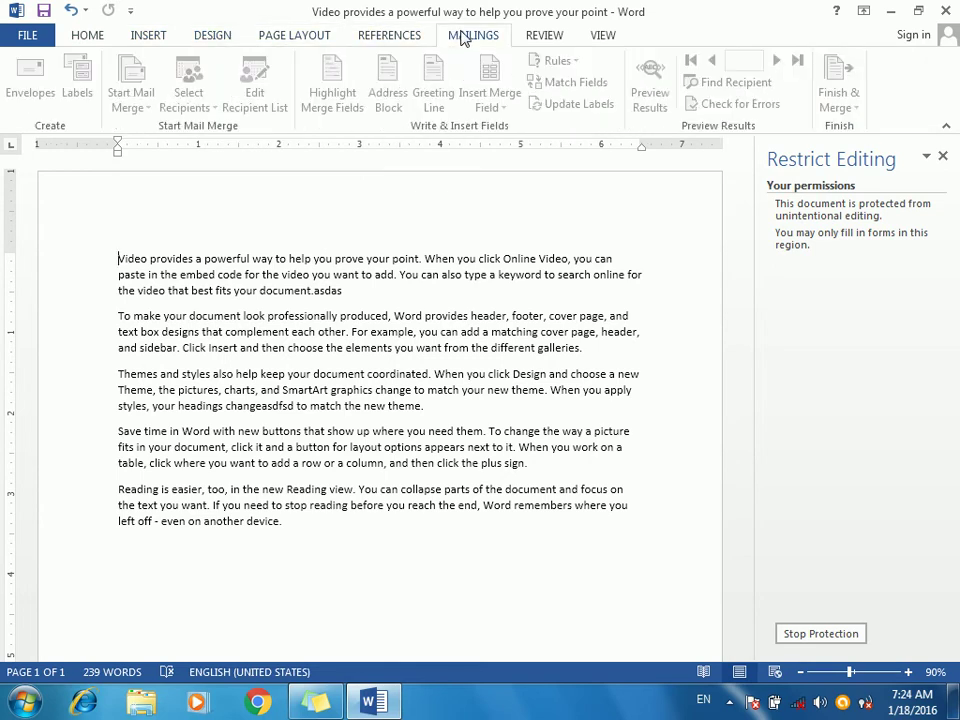
{"action": "left_click", "coordinate": [86, 38]}
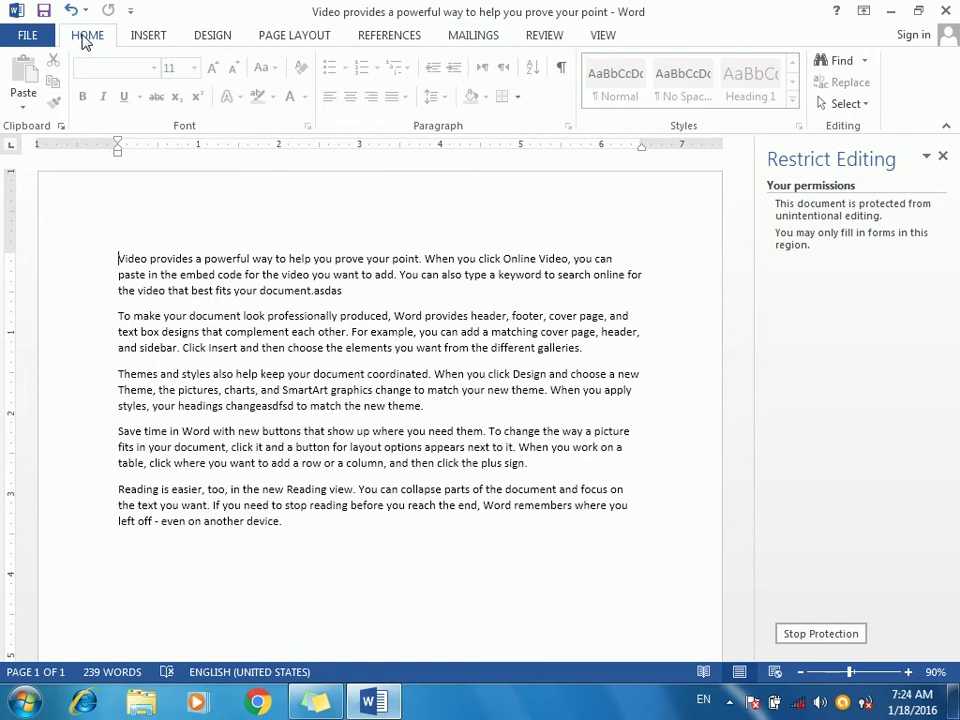
- Stop protection with the password, then set No changes (Read only) with an Everyone exception
{"action": "left_click", "coordinate": [826, 638]}
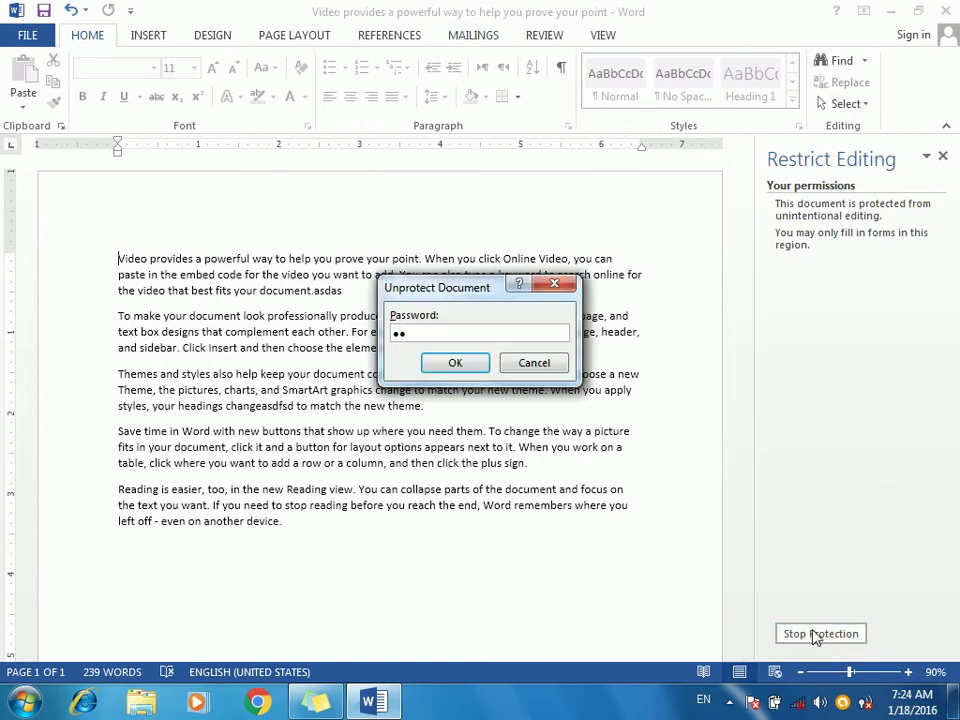
{"action": "left_click", "coordinate": [455, 362]}
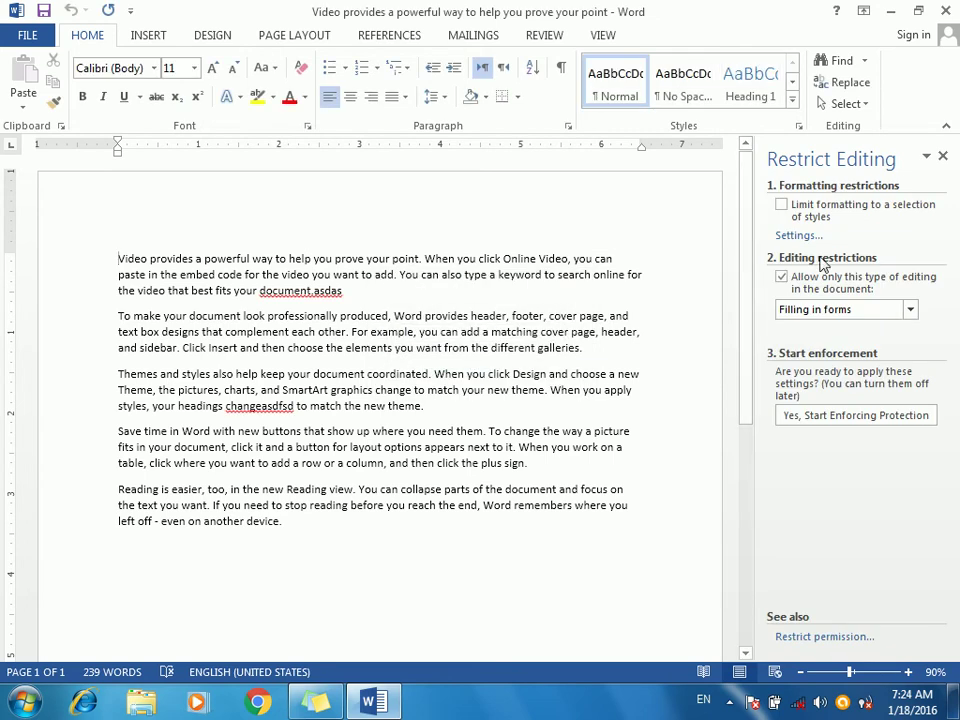
{"action": "left_click", "coordinate": [857, 311]}
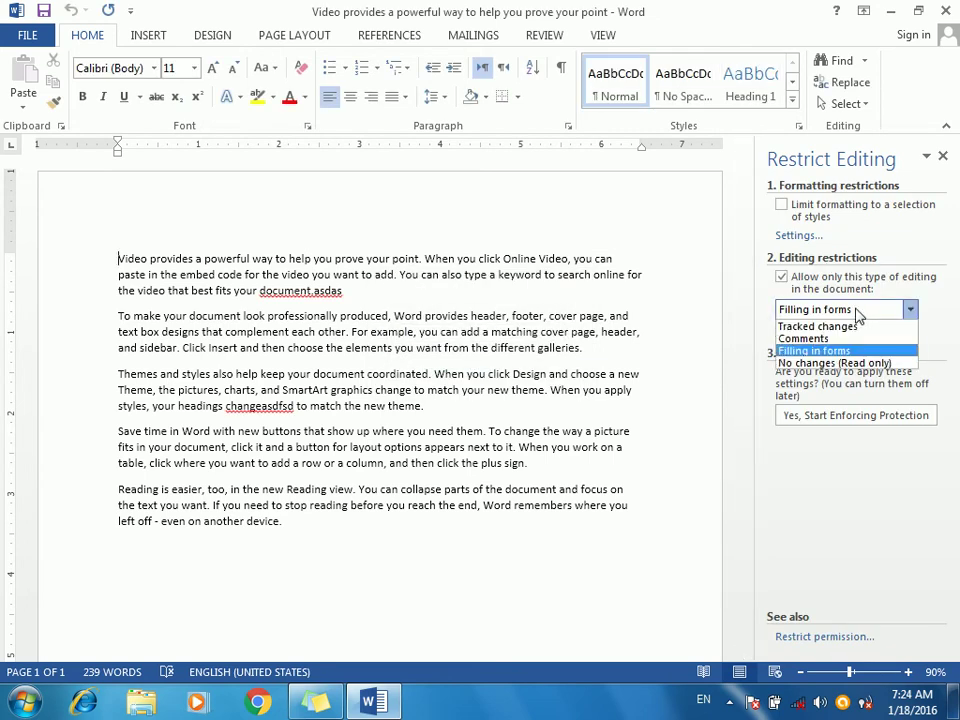
{"action": "left_click", "coordinate": [818, 364]}
{"action": "left_click", "coordinate": [784, 425]}
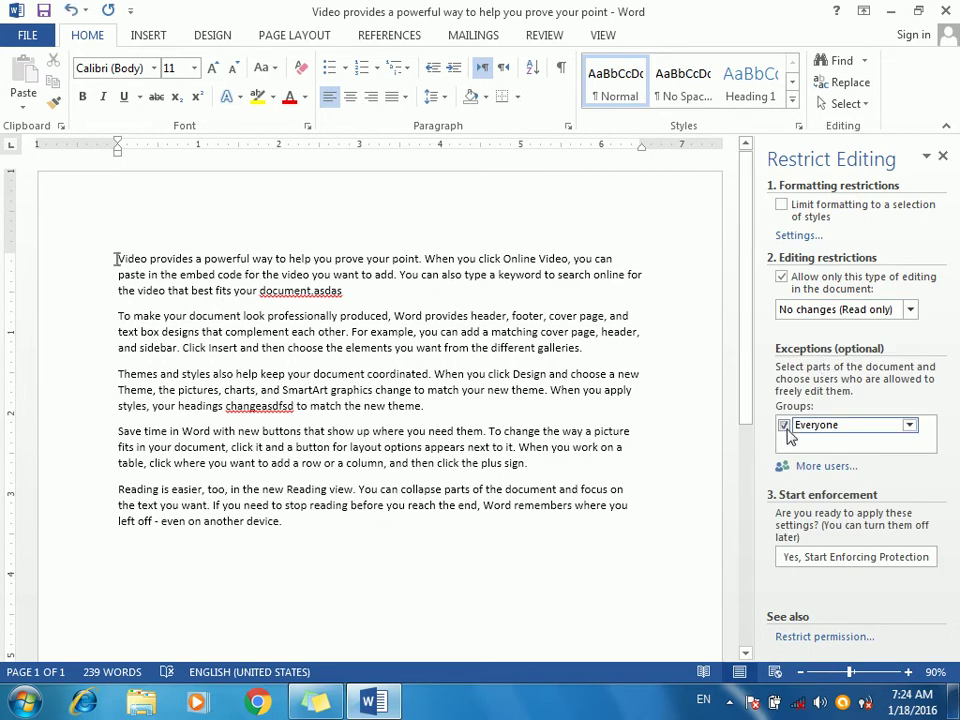
- Enforce read-only protection, remove it again with the password, close the Restrict Editing pane and save
{"action": "left_click", "coordinate": [823, 557]}
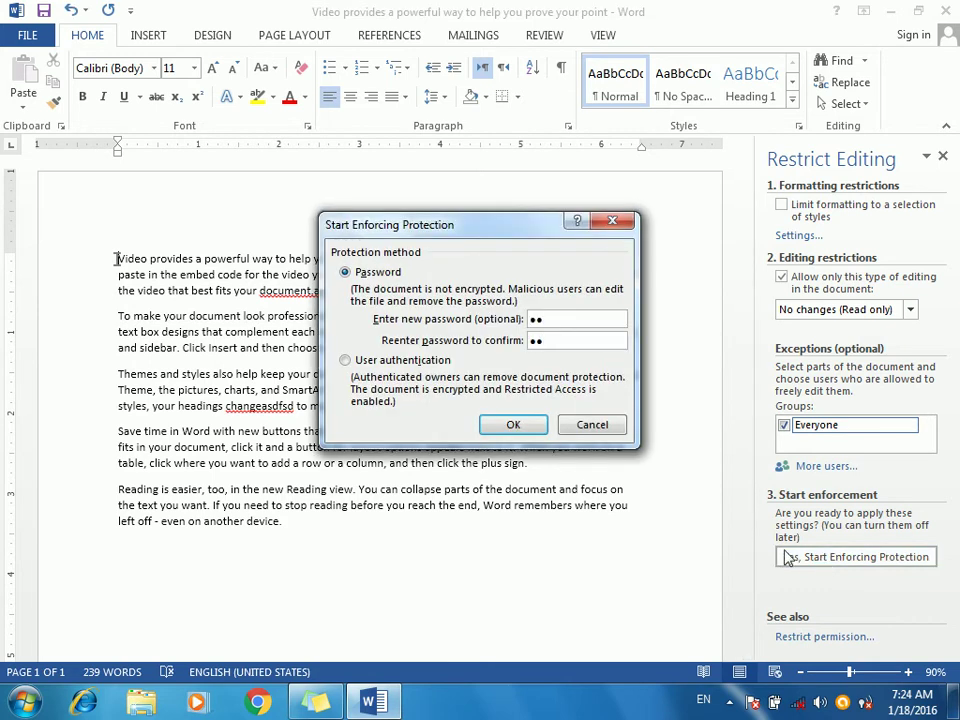
{"action": "left_click", "coordinate": [538, 427]}
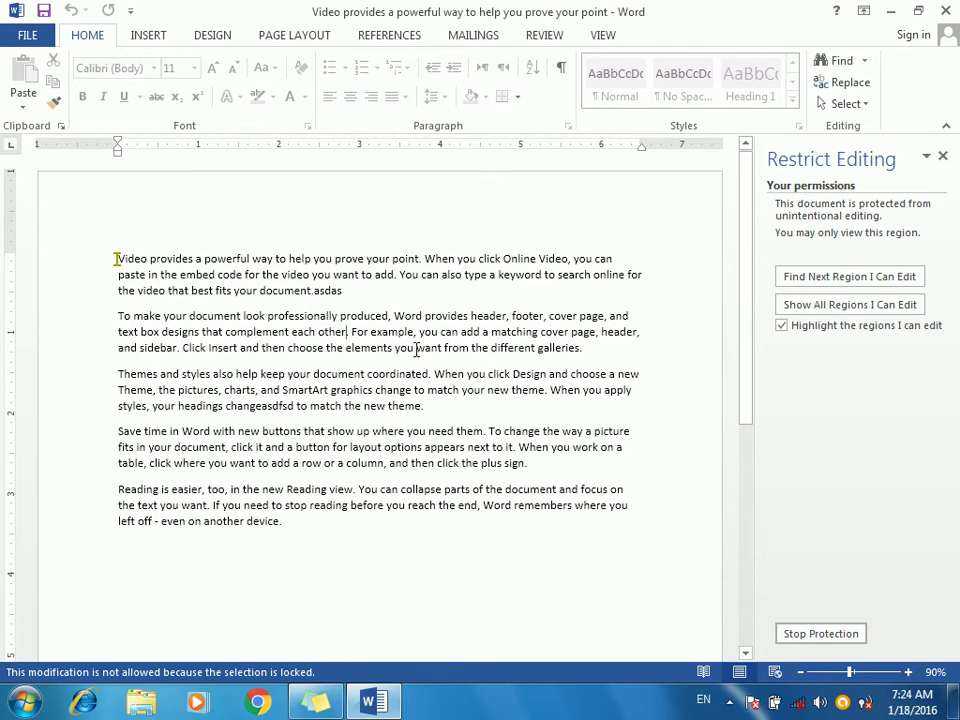
{"action": "left_click", "coordinate": [792, 634]}
{"action": "type", "text": "1"}
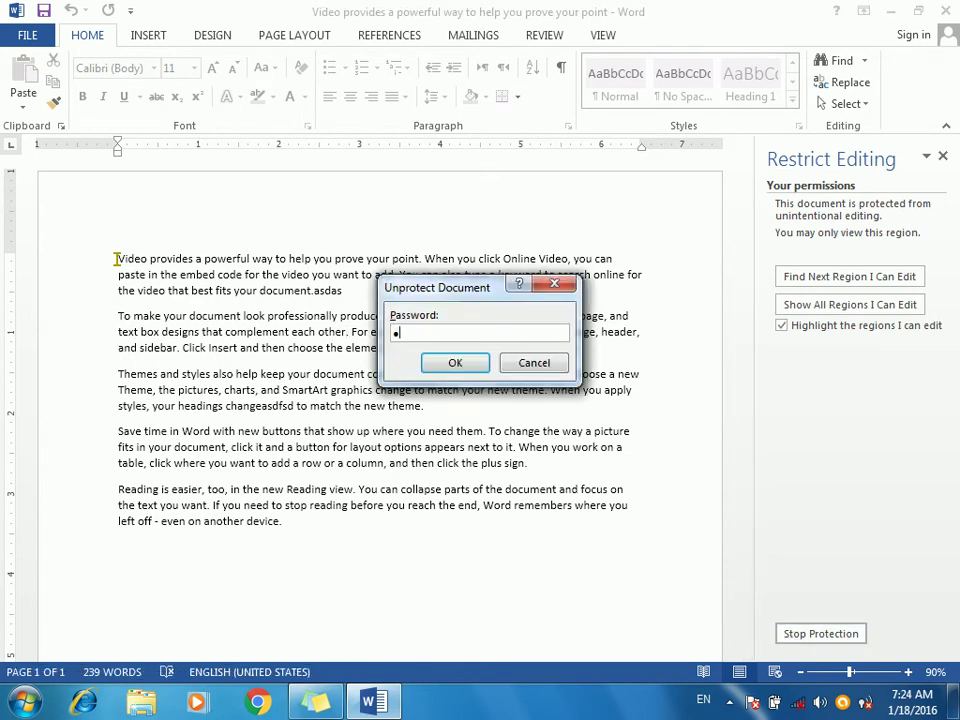
{"action": "left_click", "coordinate": [453, 362]}
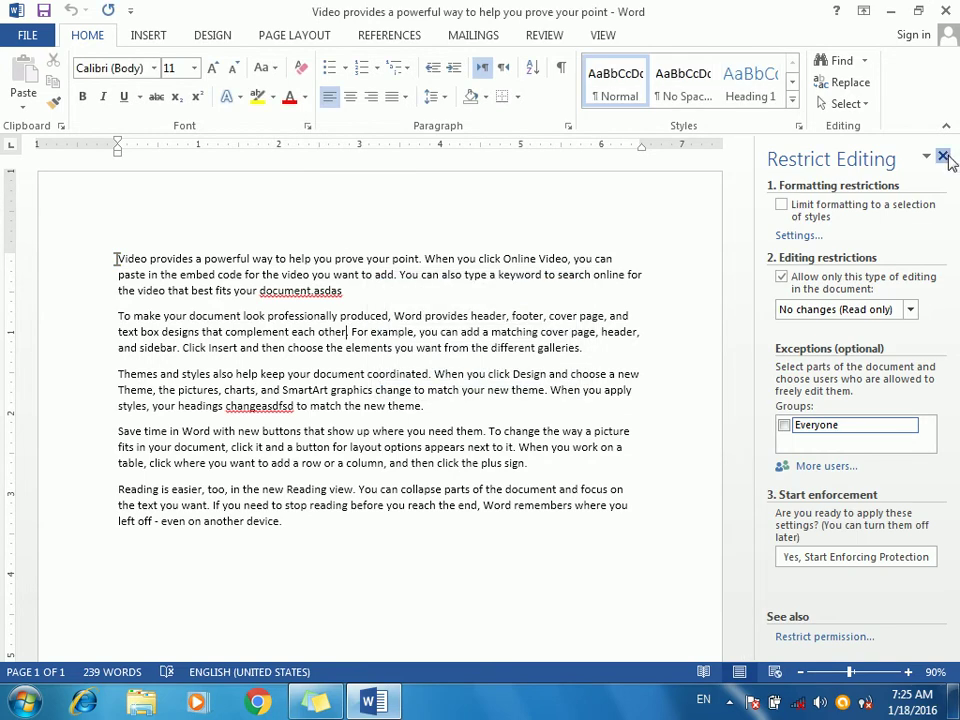
{"action": "left_click", "coordinate": [942, 156]}
{"action": "key", "text": "ctrl+s"}
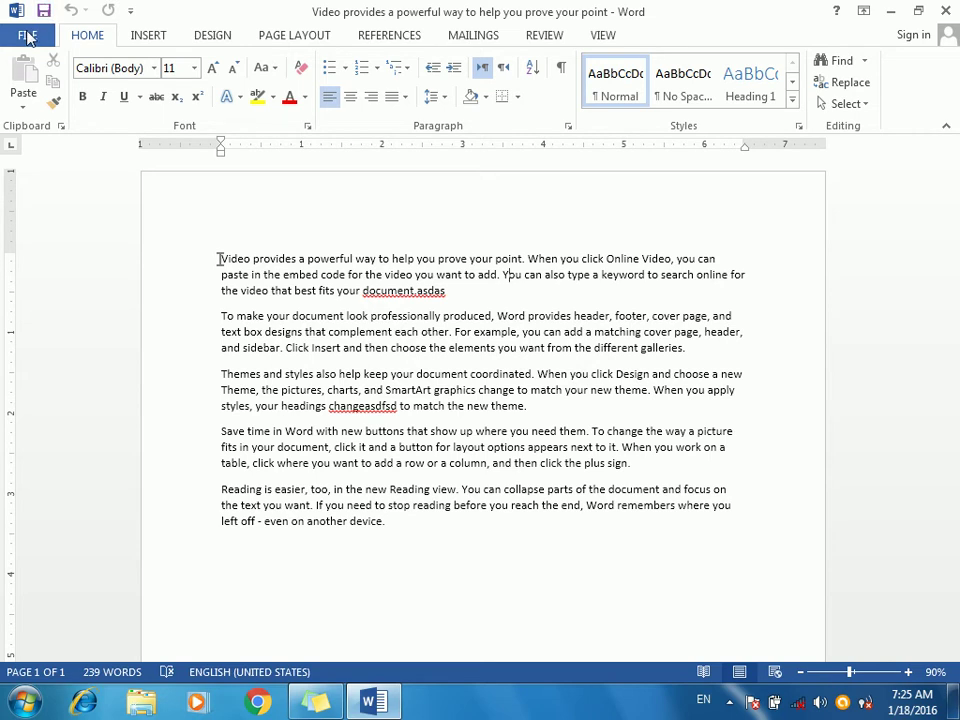
- Open Save As to My Documents, view Tools > General Options, and cancel without setting a password
{"action": "left_click", "coordinate": [28, 37]}
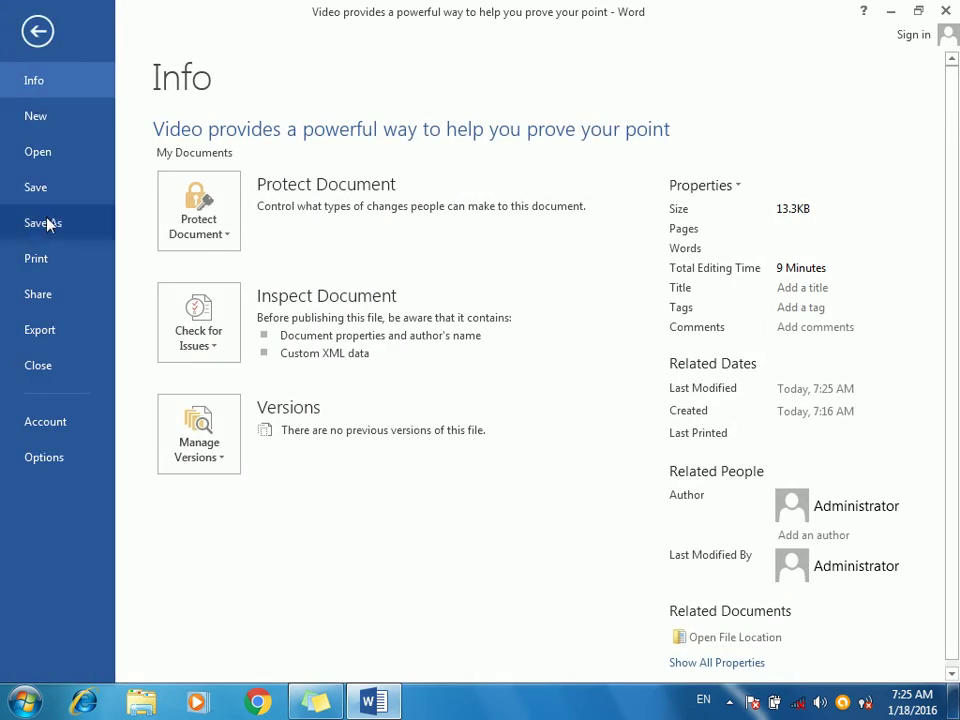
{"action": "left_click", "coordinate": [47, 223]}
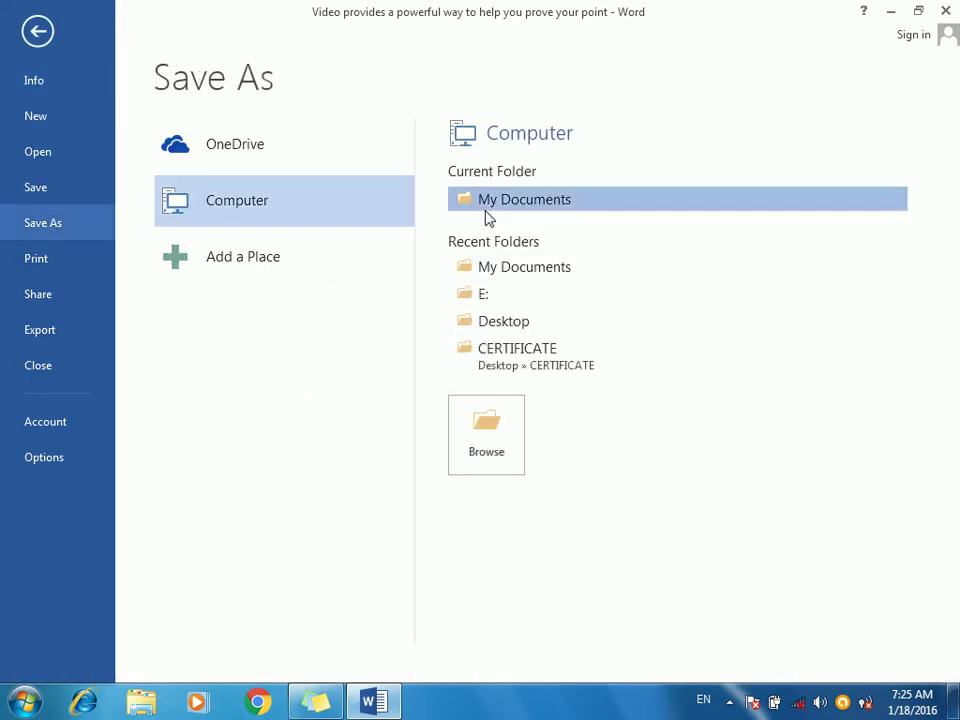
{"action": "left_click", "coordinate": [488, 219]}
{"action": "left_click", "coordinate": [687, 528]}
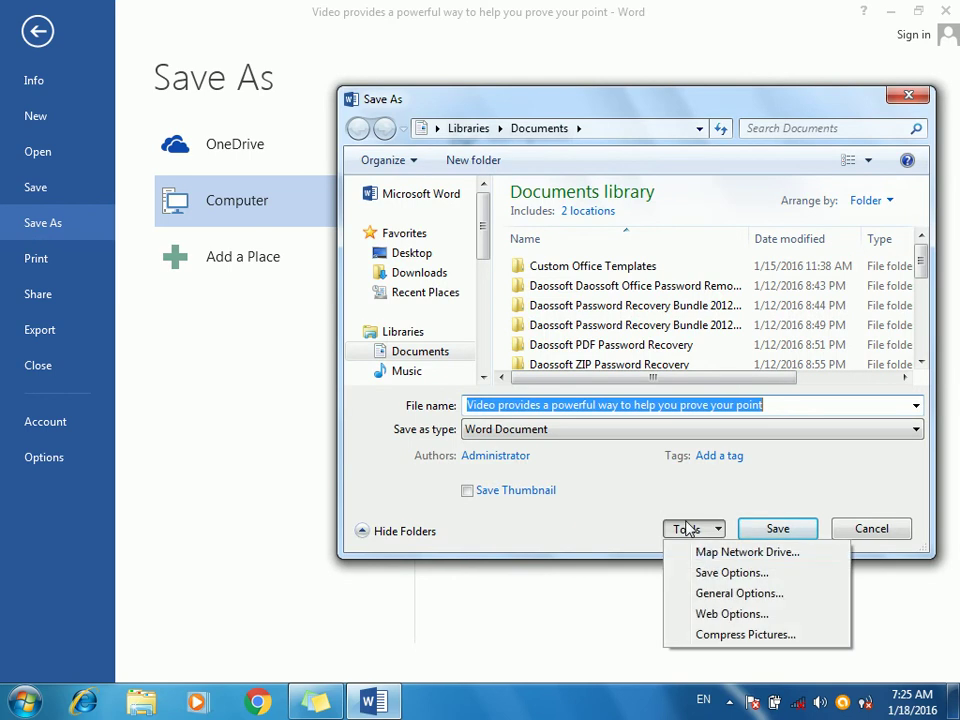
{"action": "left_click", "coordinate": [729, 593]}
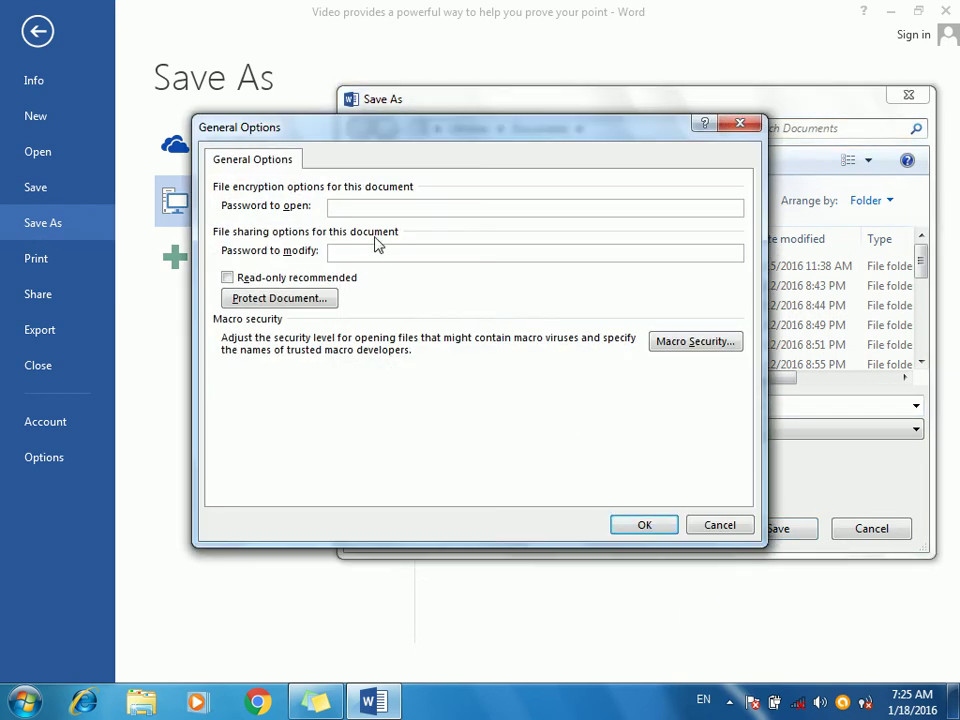
{"action": "left_click", "coordinate": [381, 250]}
{"action": "left_click", "coordinate": [720, 524]}
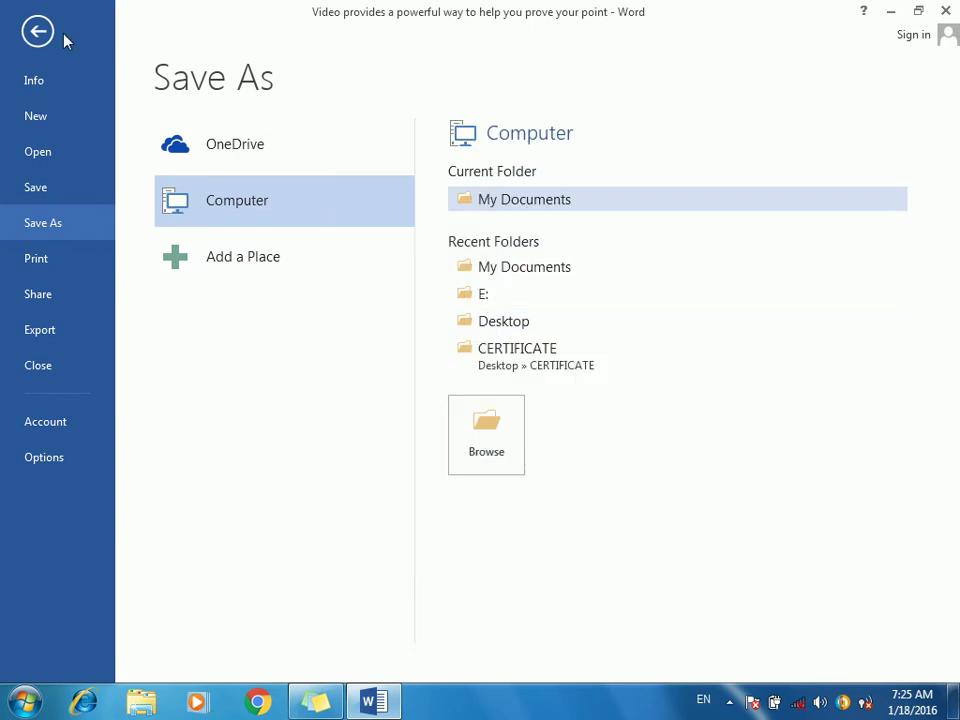
- Cancel Encrypt with Password on the Info page, save the document, and reopen the FILE backstage
{"action": "left_click", "coordinate": [30, 86]}
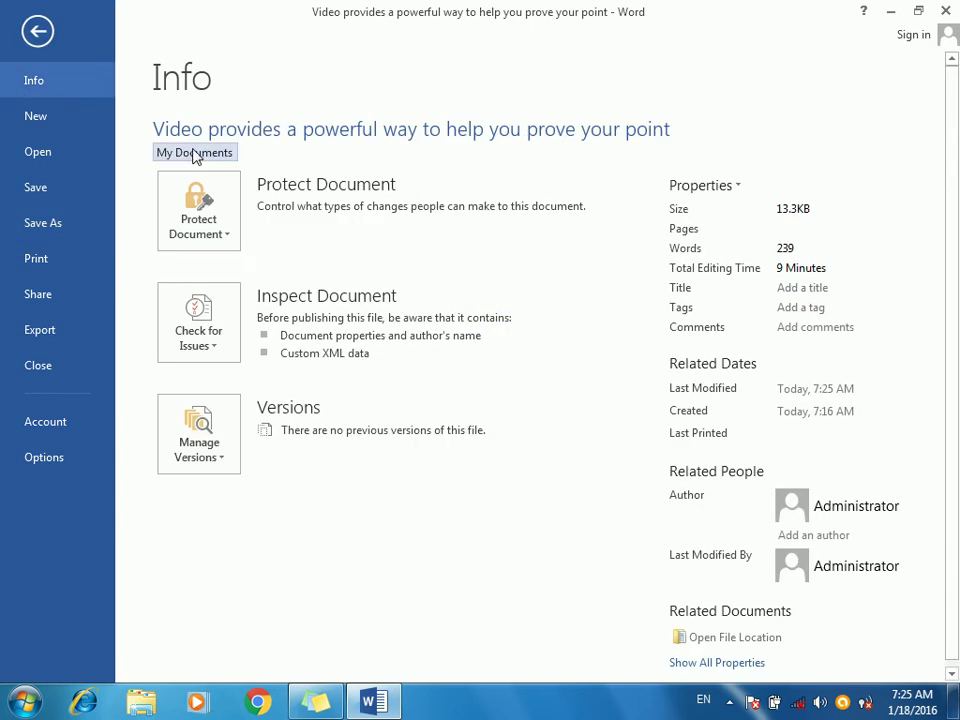
{"action": "left_click", "coordinate": [207, 222]}
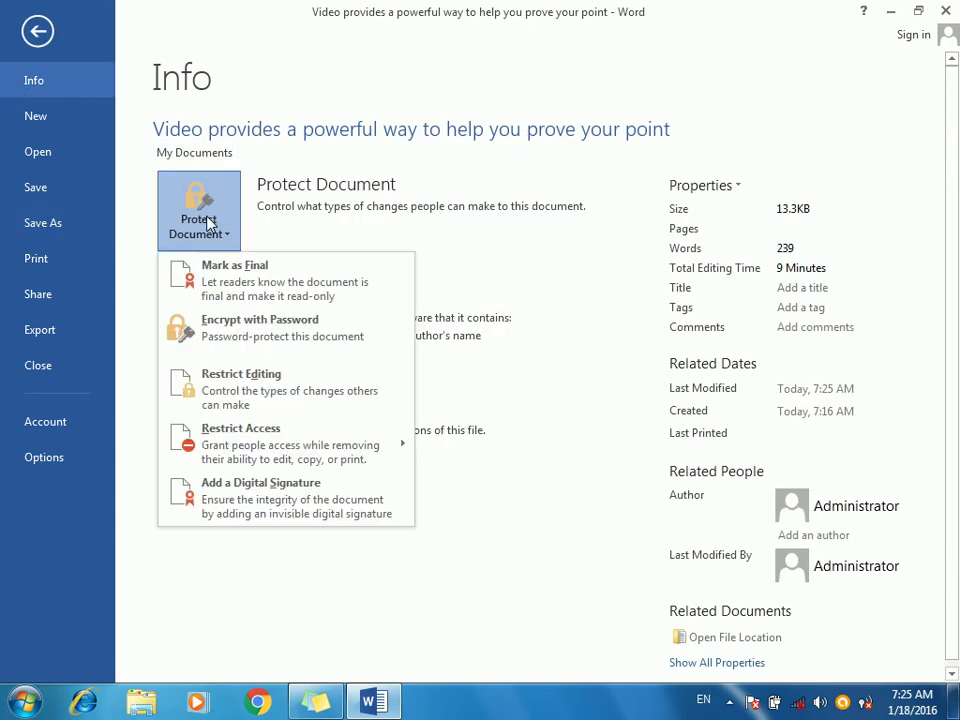
{"action": "left_click", "coordinate": [237, 337]}
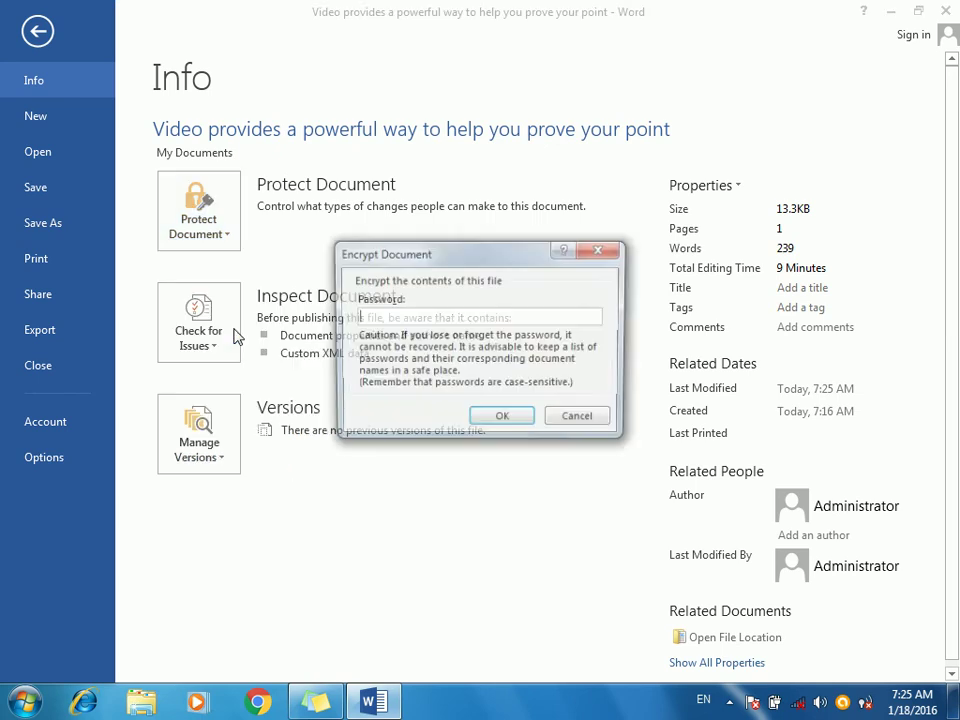
{"action": "left_click", "coordinate": [580, 420]}
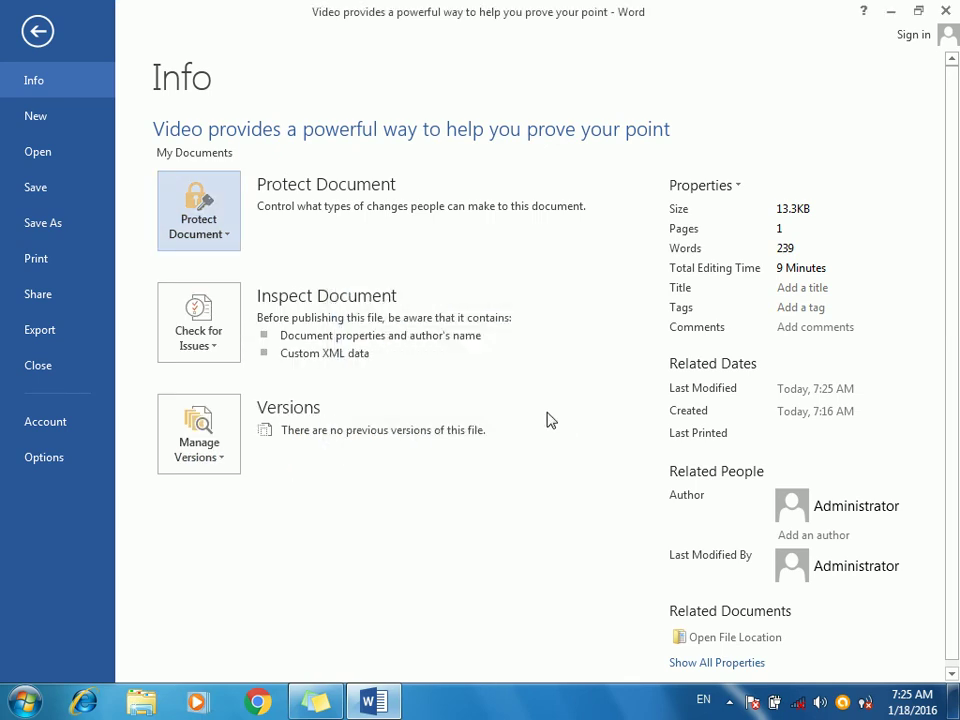
{"action": "left_click", "coordinate": [36, 32]}
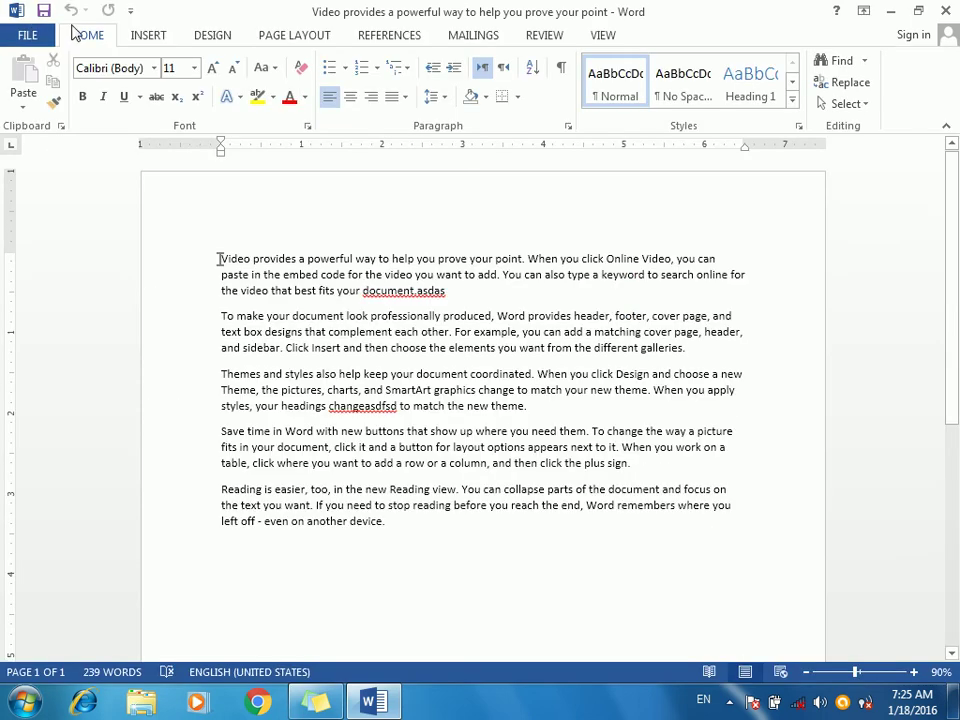
{"action": "left_click", "coordinate": [44, 12]}
{"action": "left_click", "coordinate": [28, 36]}
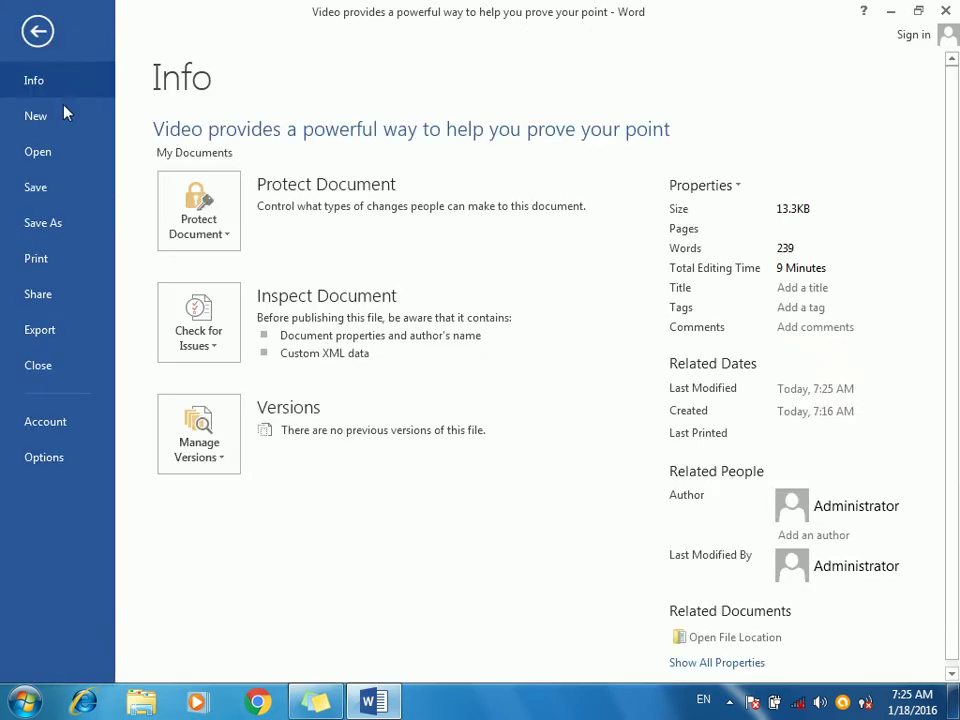
- Launch Inspect Document from Check for Issues, close the Document Inspector uninspected, and leave the backstage
{"action": "left_click", "coordinate": [198, 220]}
{"action": "left_click", "coordinate": [223, 243]}
{"action": "left_click", "coordinate": [207, 335]}
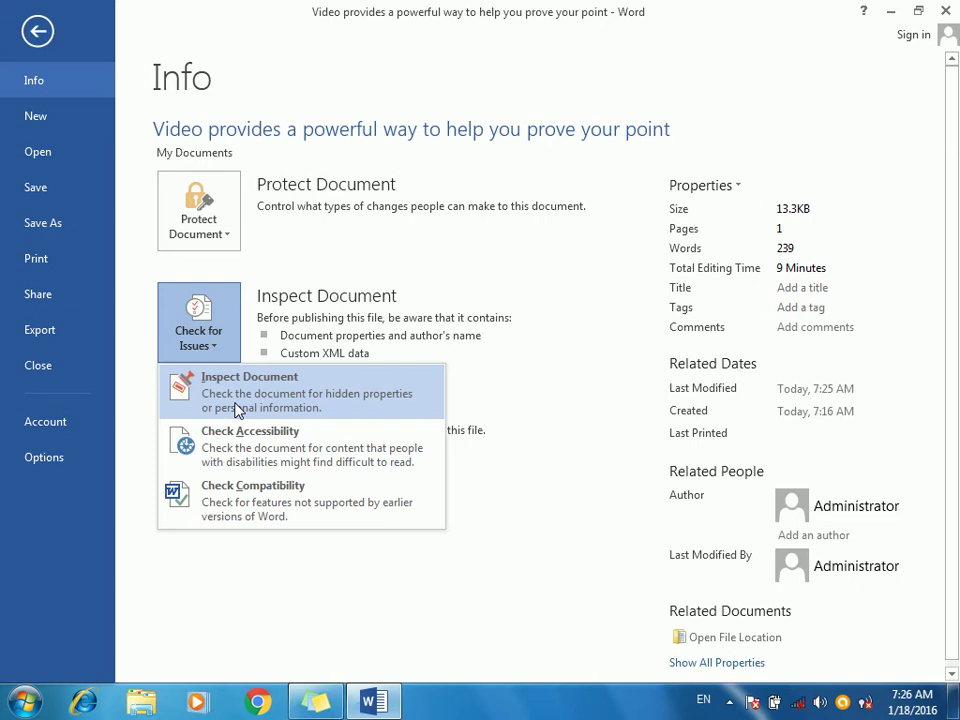
{"action": "left_click", "coordinate": [238, 408]}
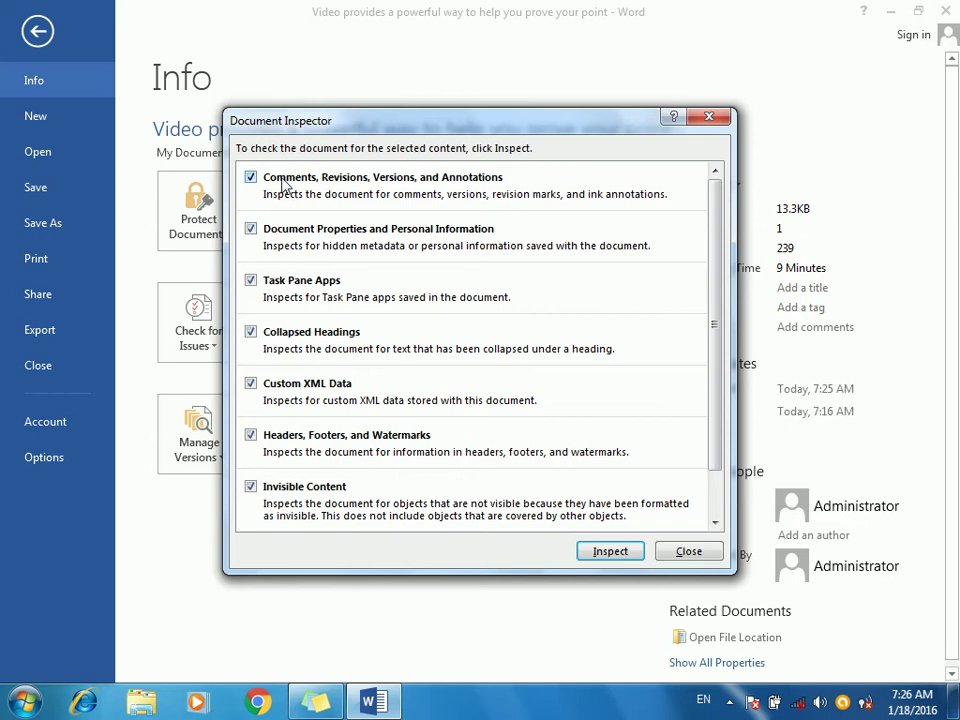
{"action": "left_click", "coordinate": [680, 552]}
{"action": "left_click", "coordinate": [38, 30]}
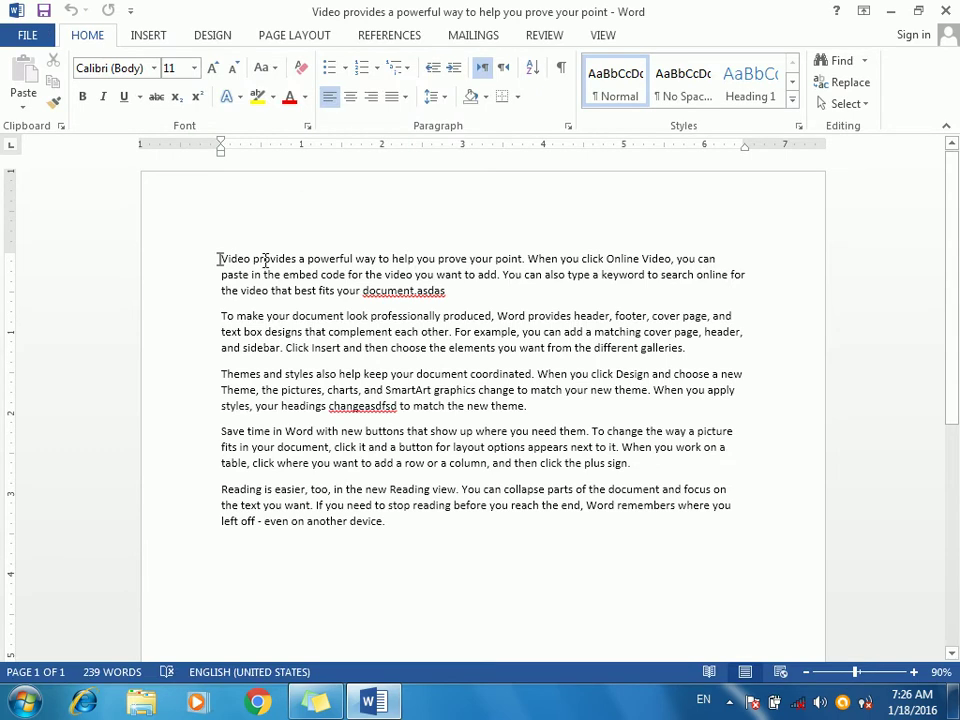
- Close the old document, generate sample paragraphs with =rand() in the new one, and select first-paragraph text
{"action": "left_click", "coordinate": [30, 36]}
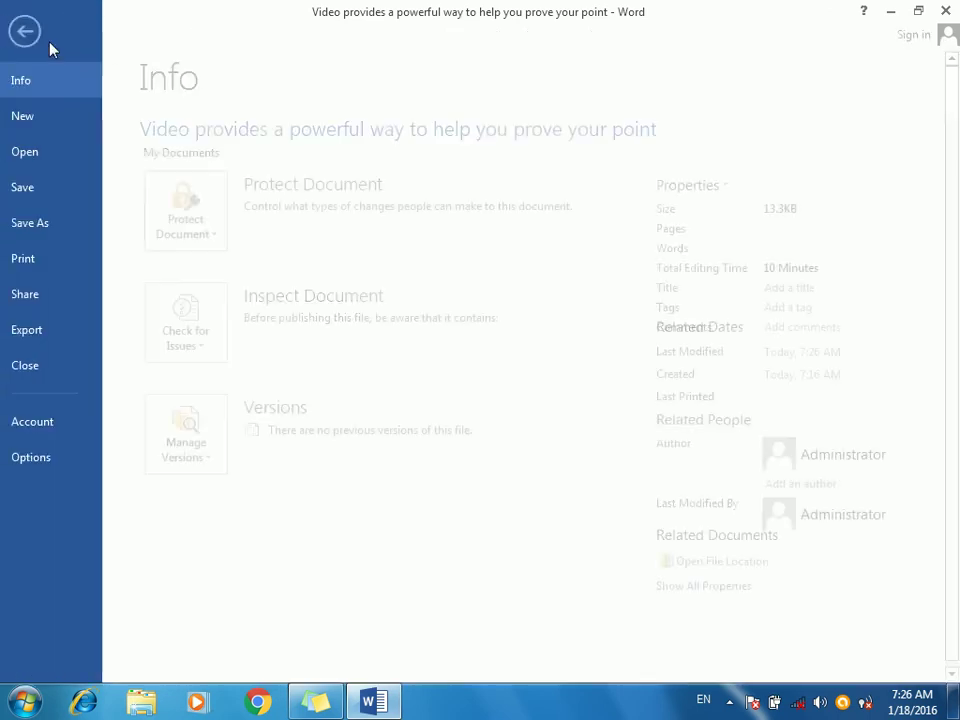
{"action": "left_click", "coordinate": [40, 375]}
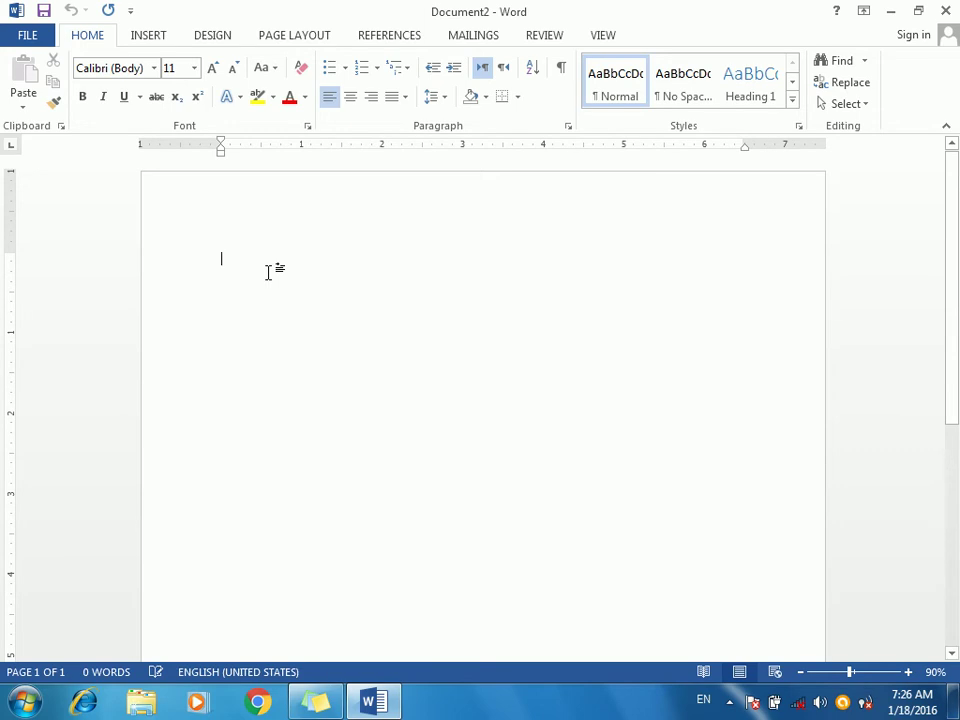
{"action": "type", "text": "=rand("}
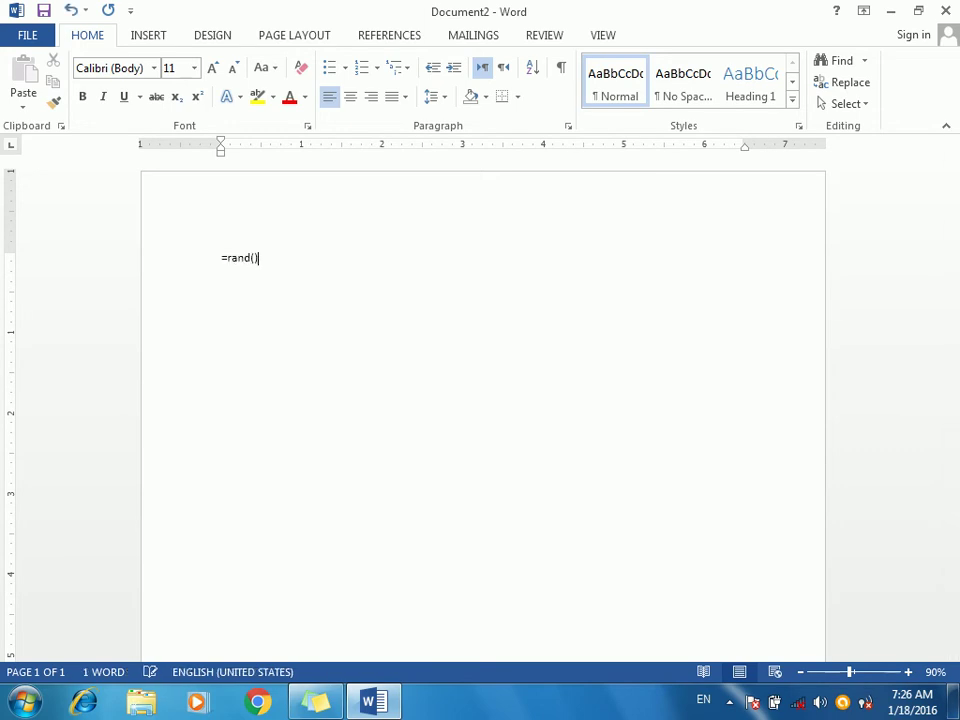
{"action": "key", "text": "Return"}
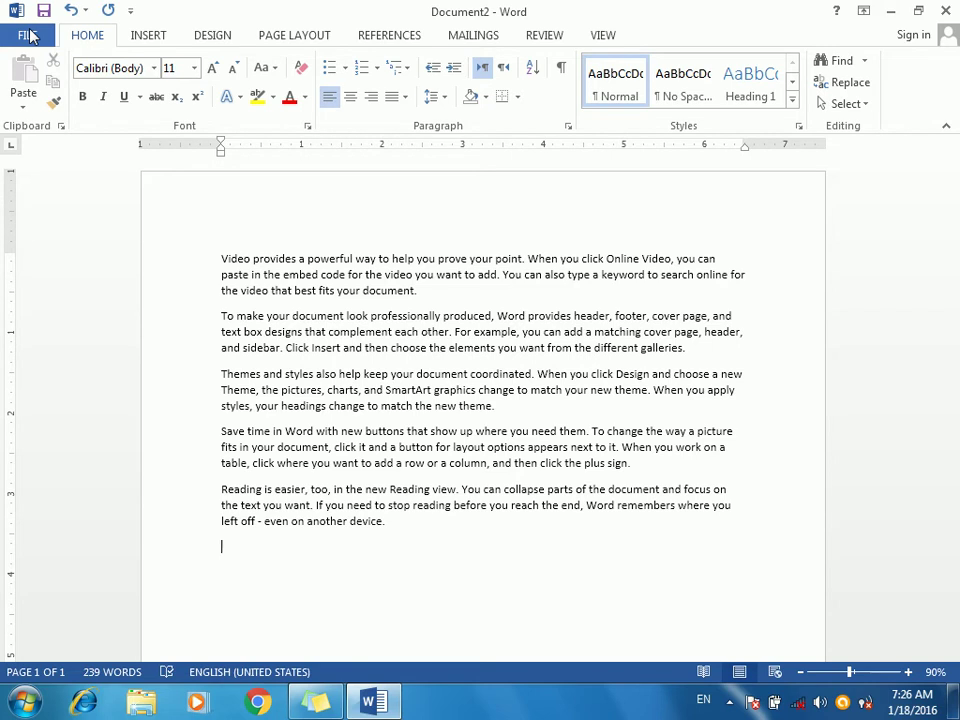
{"action": "left_click_drag", "start_coordinate": [343, 258], "coordinate": [374, 259]}
- Add placeholder-text comments to 'way' in paragraph one and 'Word' in paragraph two
{"action": "left_click", "coordinate": [364, 257]}
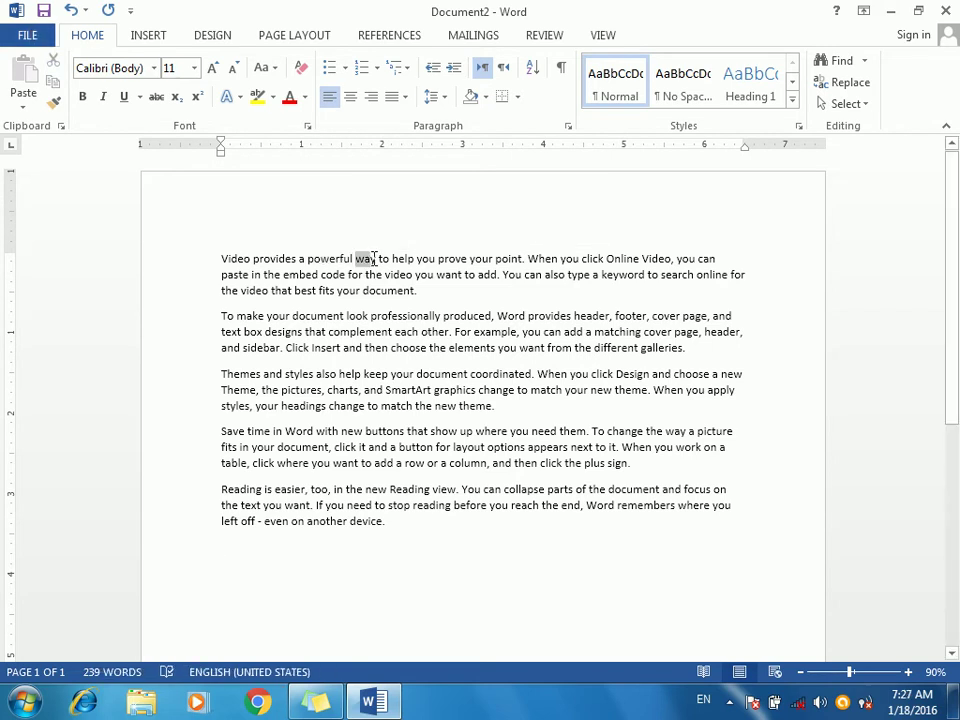
{"action": "left_click", "coordinate": [546, 38]}
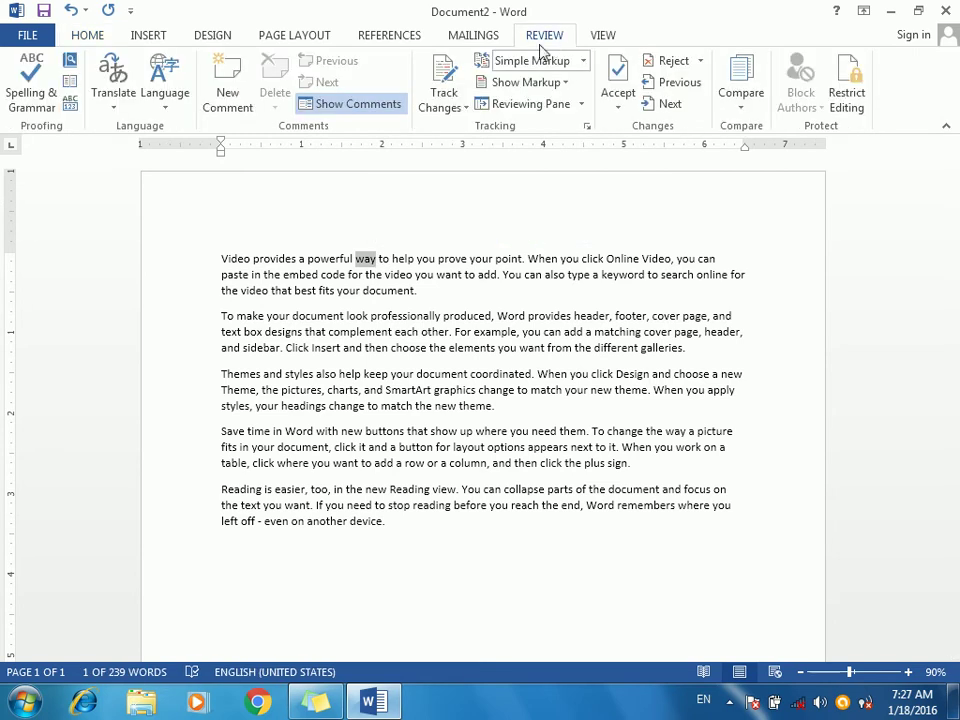
{"action": "left_click", "coordinate": [230, 106]}
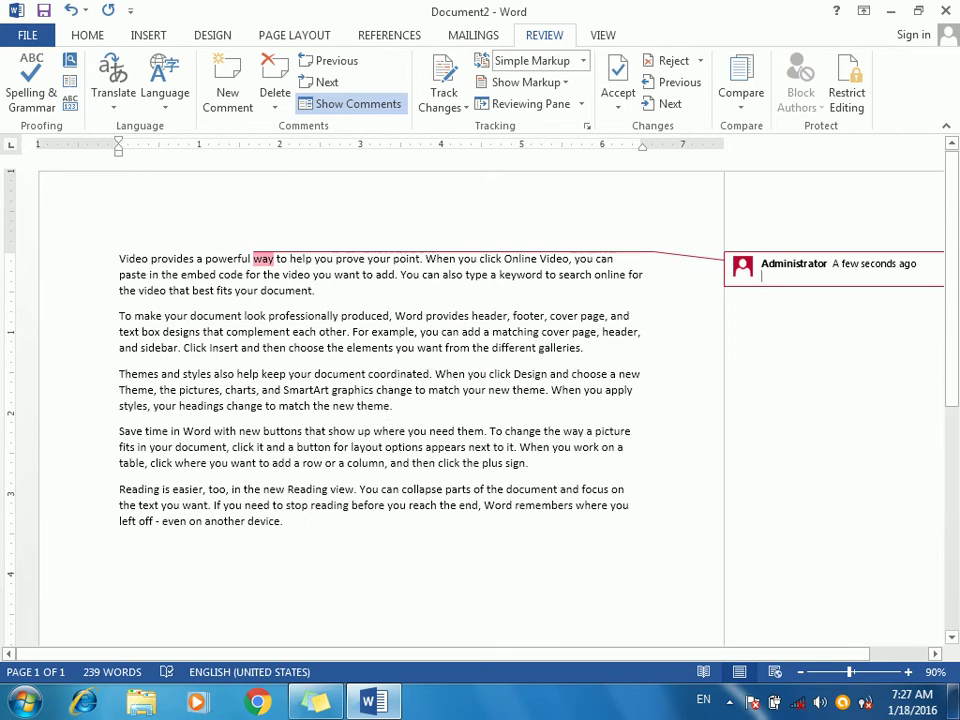
{"action": "type", "text": "A;lsdkjfksdafkas;kdjfika;sd"}
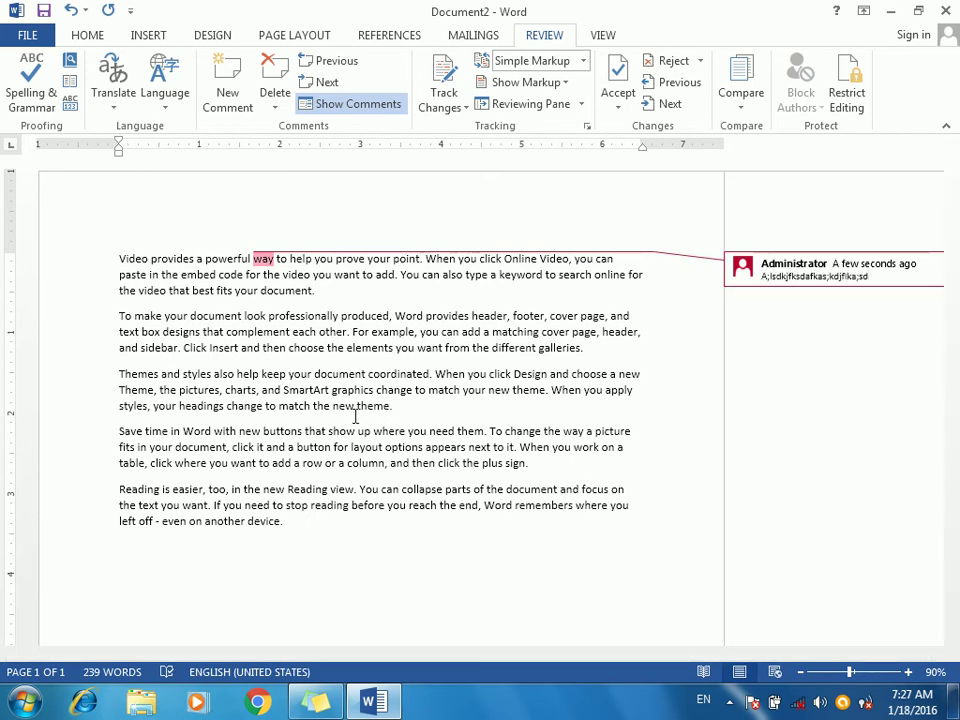
{"action": "double_click", "coordinate": [410, 316]}
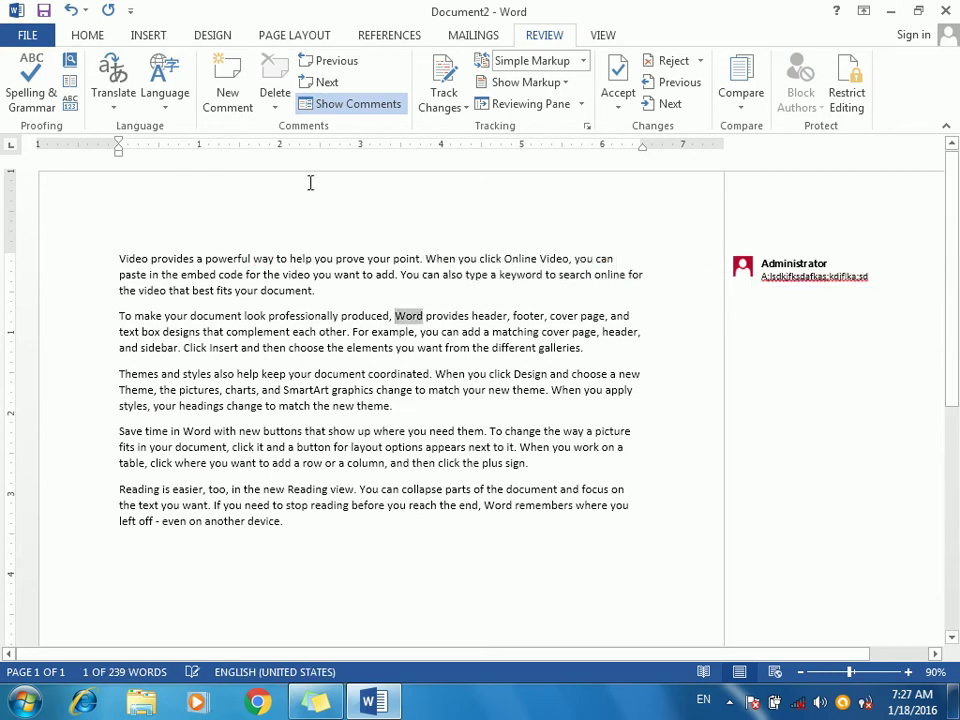
{"action": "left_click", "coordinate": [216, 80]}
{"action": "type", "text": "sdfsadfasdfasdfasdfasdfasdf"}
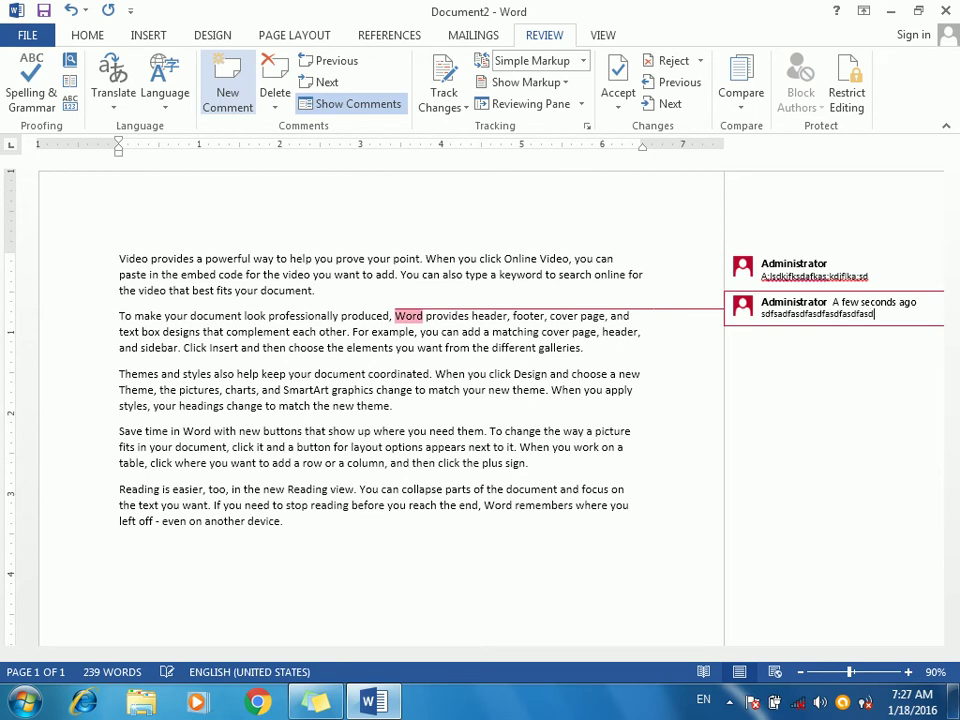
{"action": "left_click", "coordinate": [288, 308]}
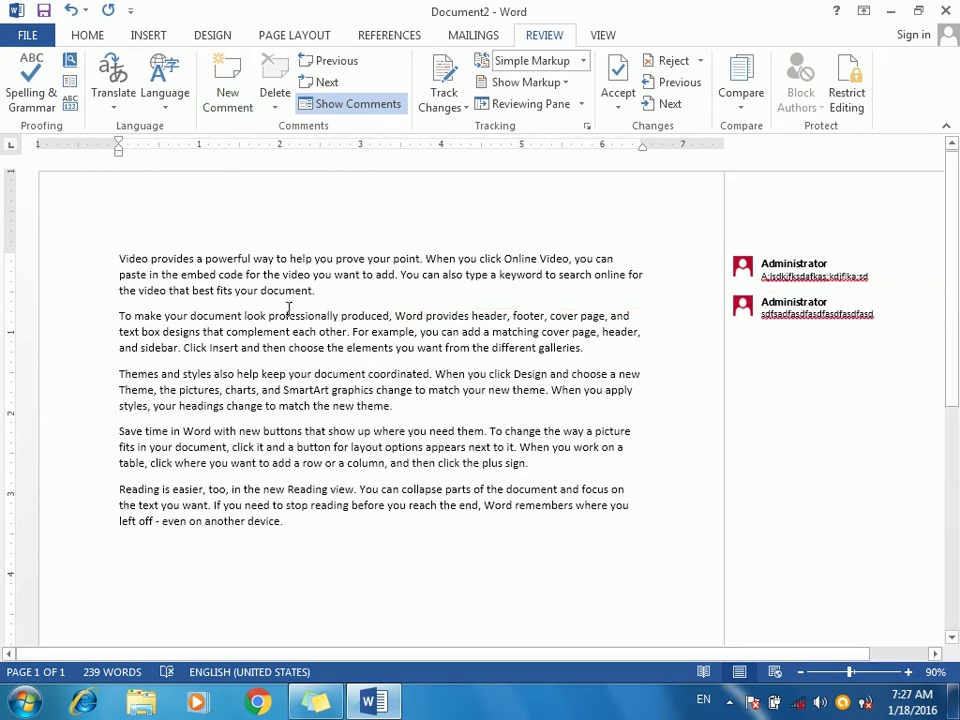
- Save Document2 in My Documents as 'Inspact doc' and hide the margin comments
{"action": "left_click", "coordinate": [43, 10]}
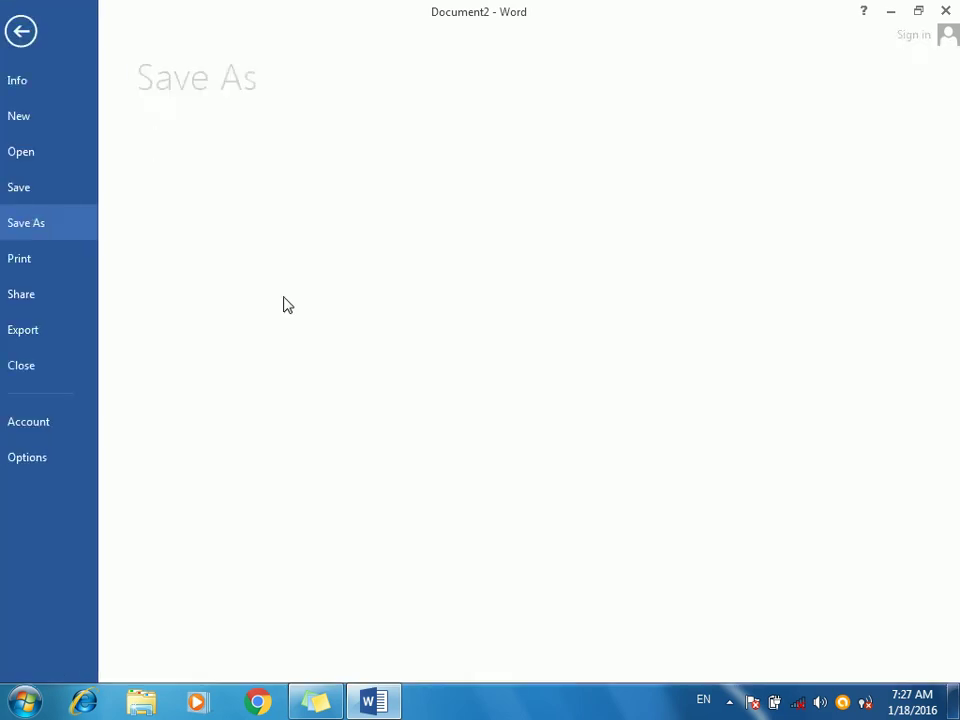
{"action": "left_click", "coordinate": [510, 194]}
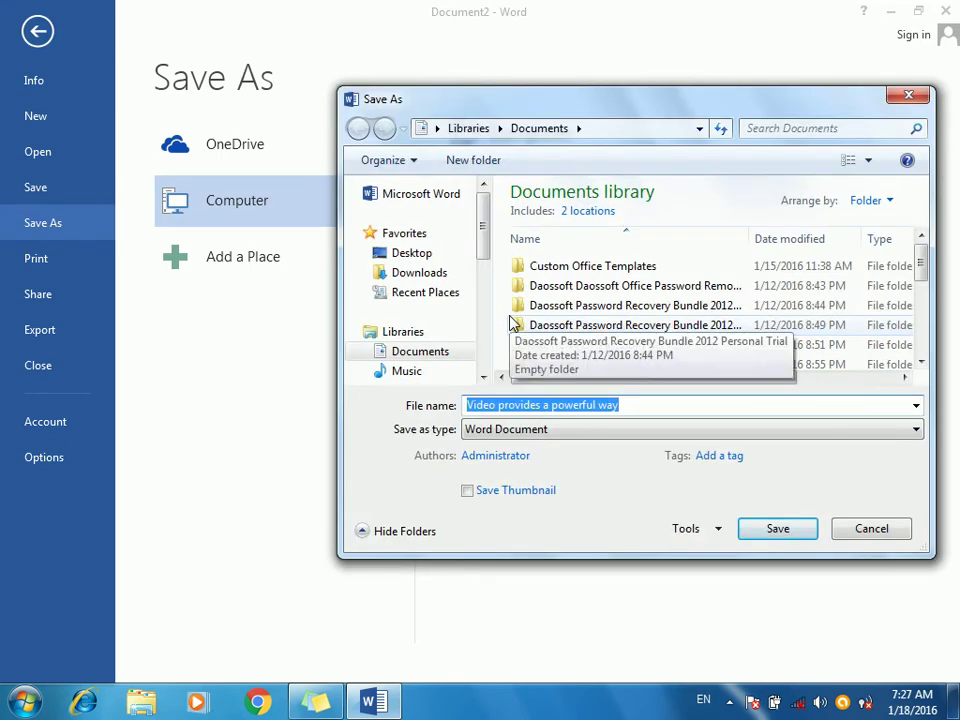
{"action": "type", "text": "Inspact doc"}
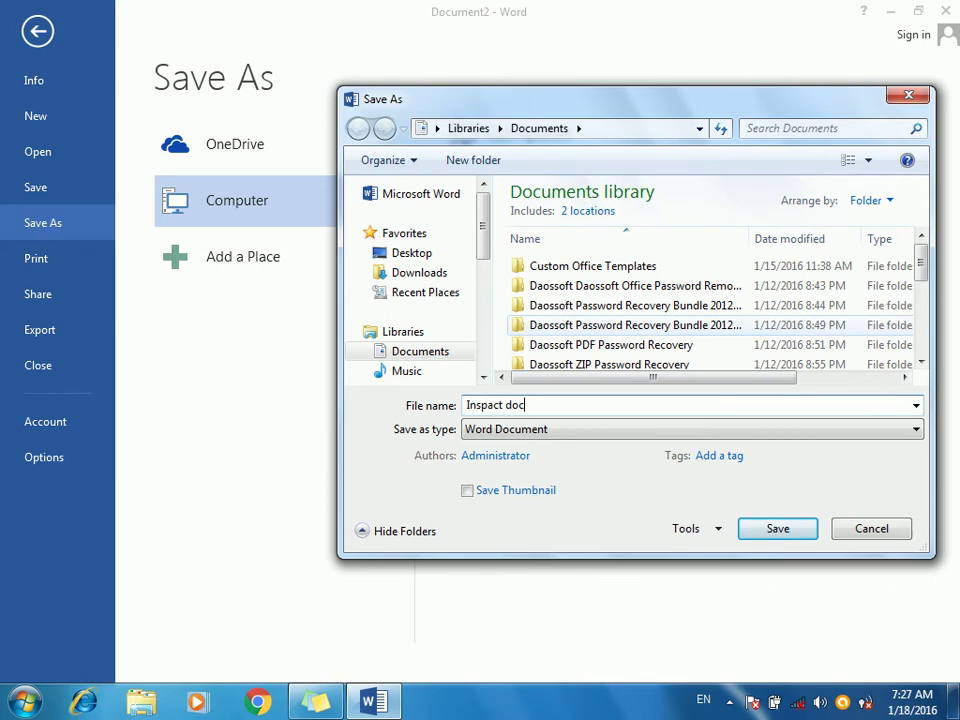
{"action": "key", "text": "Return"}
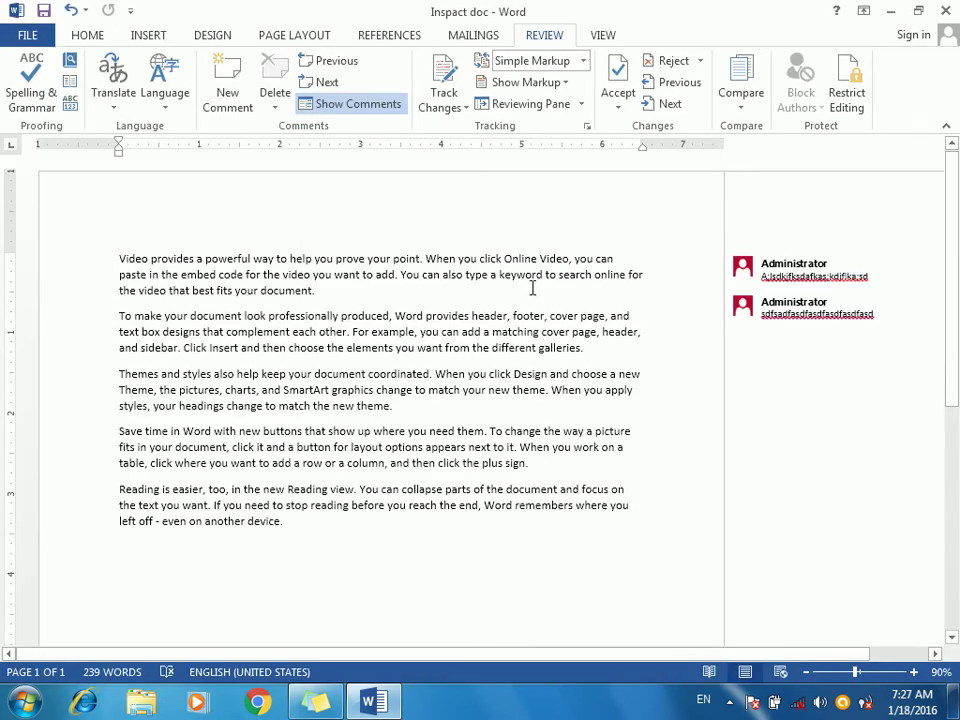
{"action": "left_click", "coordinate": [343, 104]}
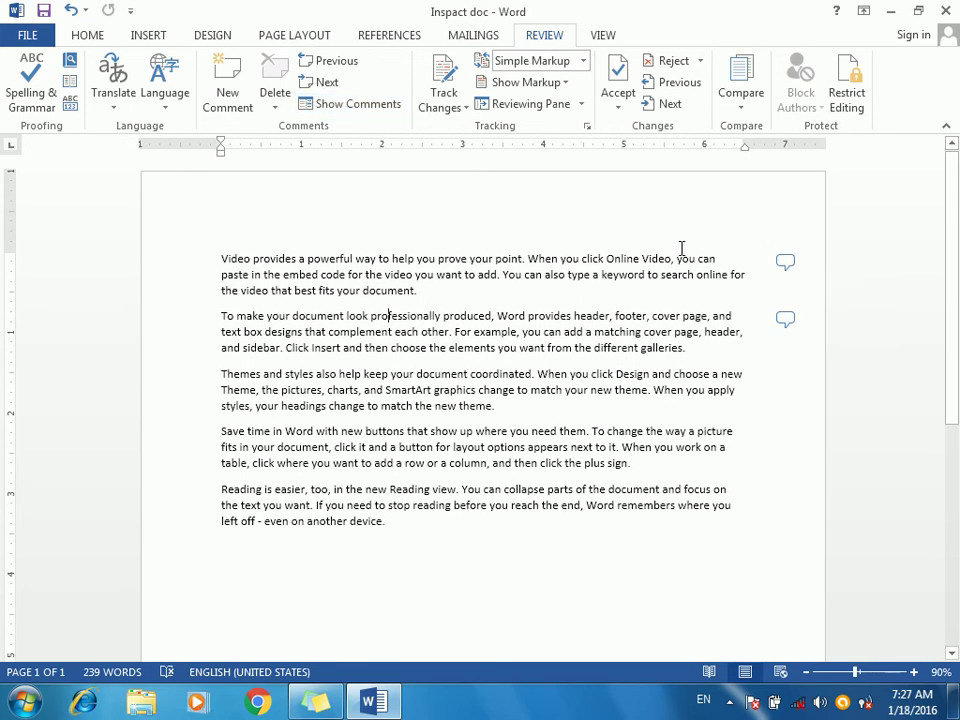
- Show both Administrator comments in full beside the text and select the first comment
{"action": "left_click", "coordinate": [358, 104]}
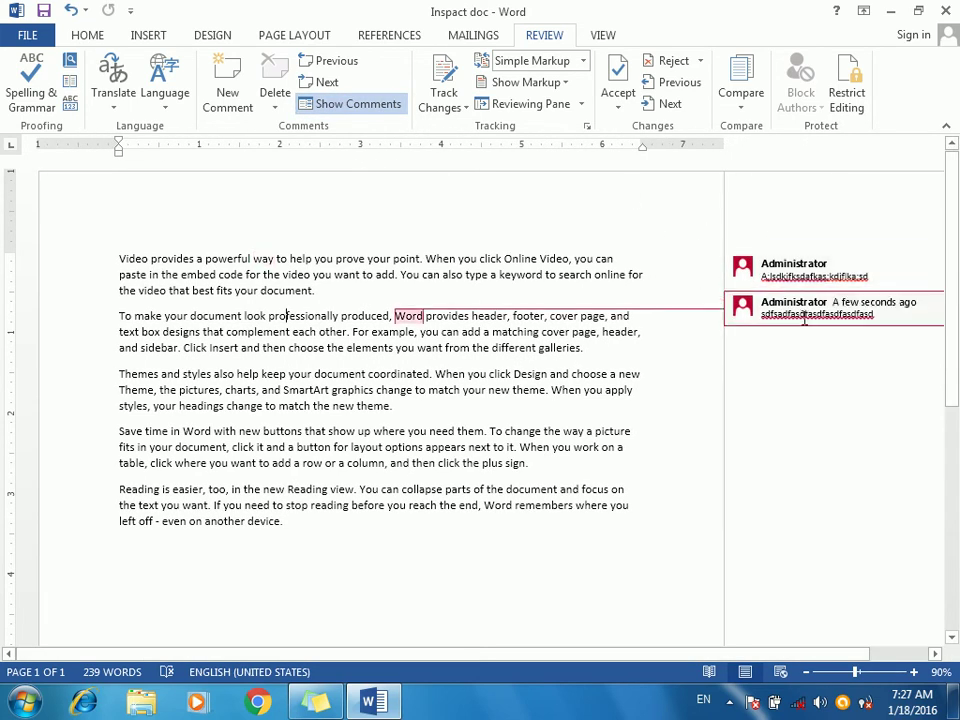
{"action": "left_click", "coordinate": [779, 266]}
{"action": "left_click", "coordinate": [315, 265]}
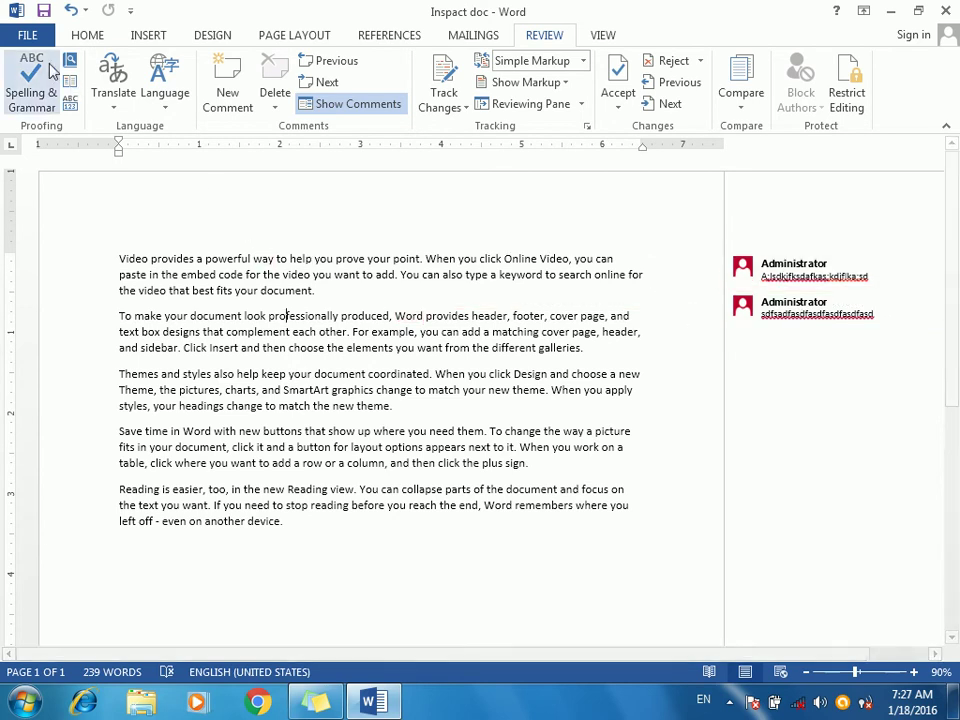
{"action": "left_click", "coordinate": [28, 35]}
{"action": "left_click", "coordinate": [34, 42]}
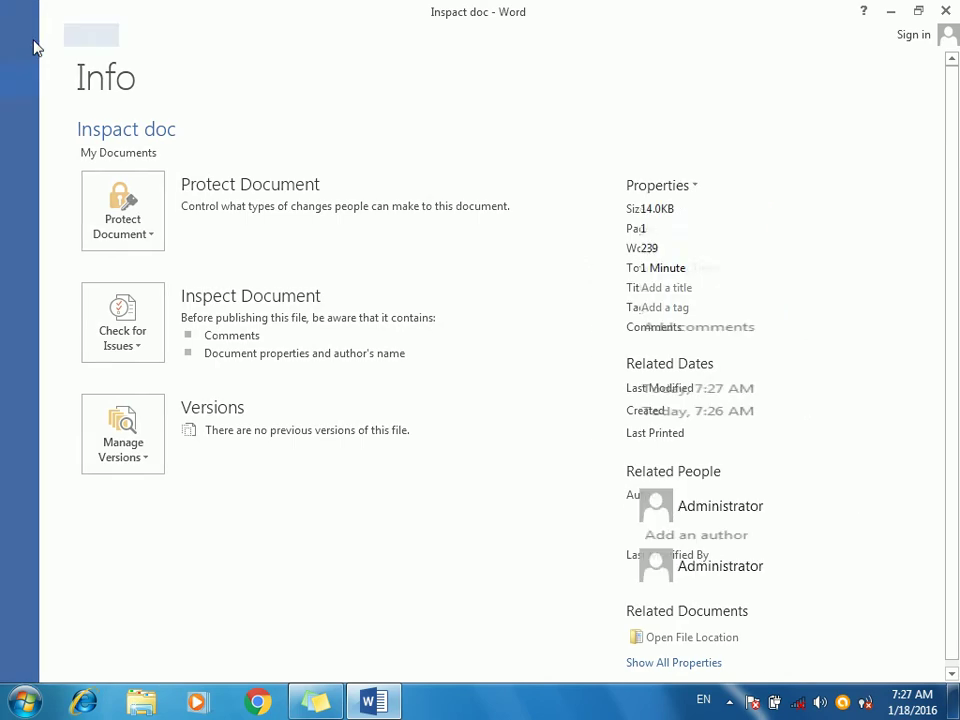
{"action": "left_click", "coordinate": [146, 35]}
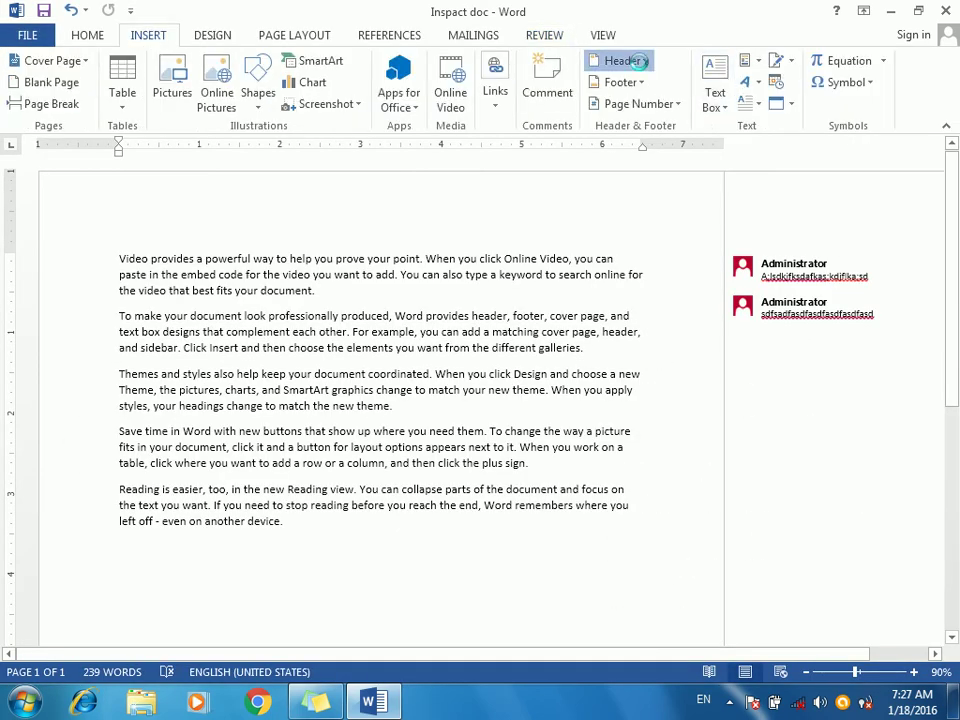
- Insert a Banded header with the title 'MS WORD LEARNING'
{"action": "left_click", "coordinate": [638, 61]}
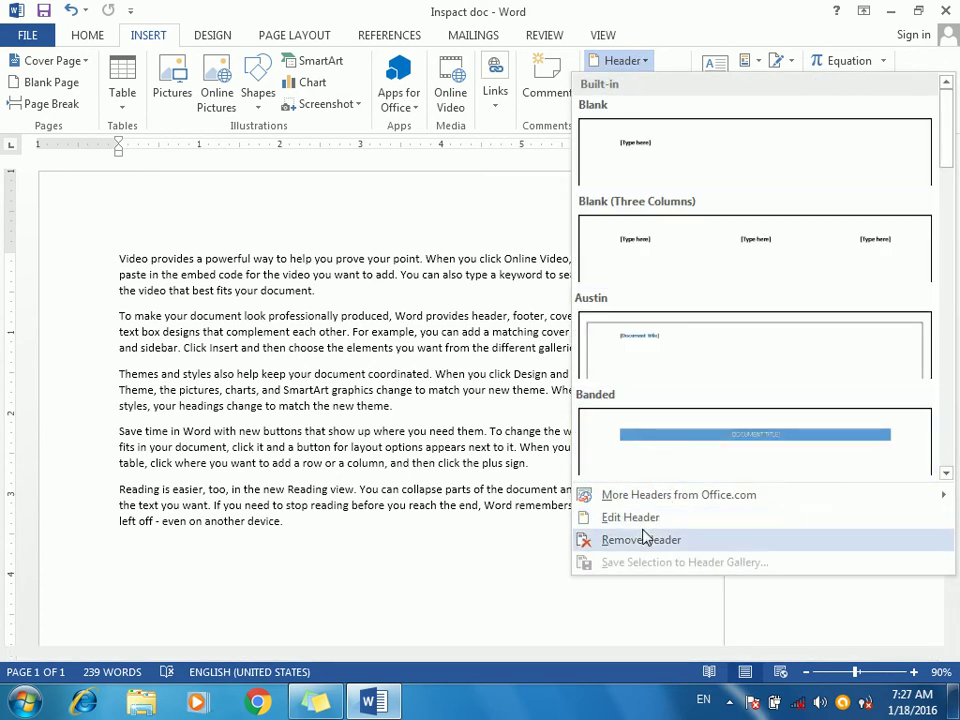
{"action": "left_click", "coordinate": [672, 428]}
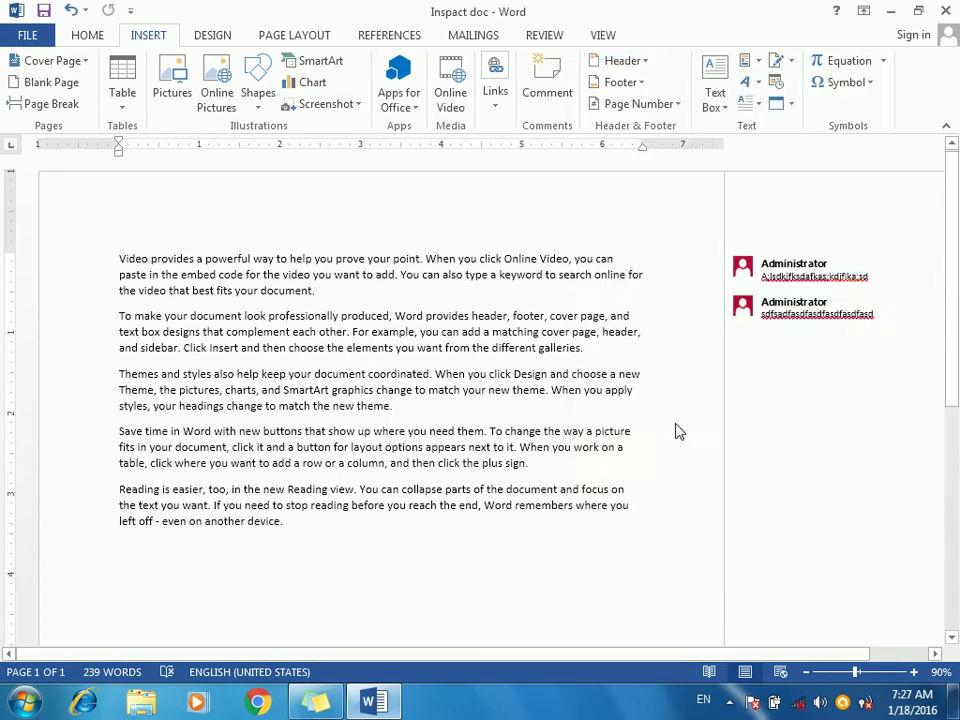
{"action": "left_click", "coordinate": [400, 228]}
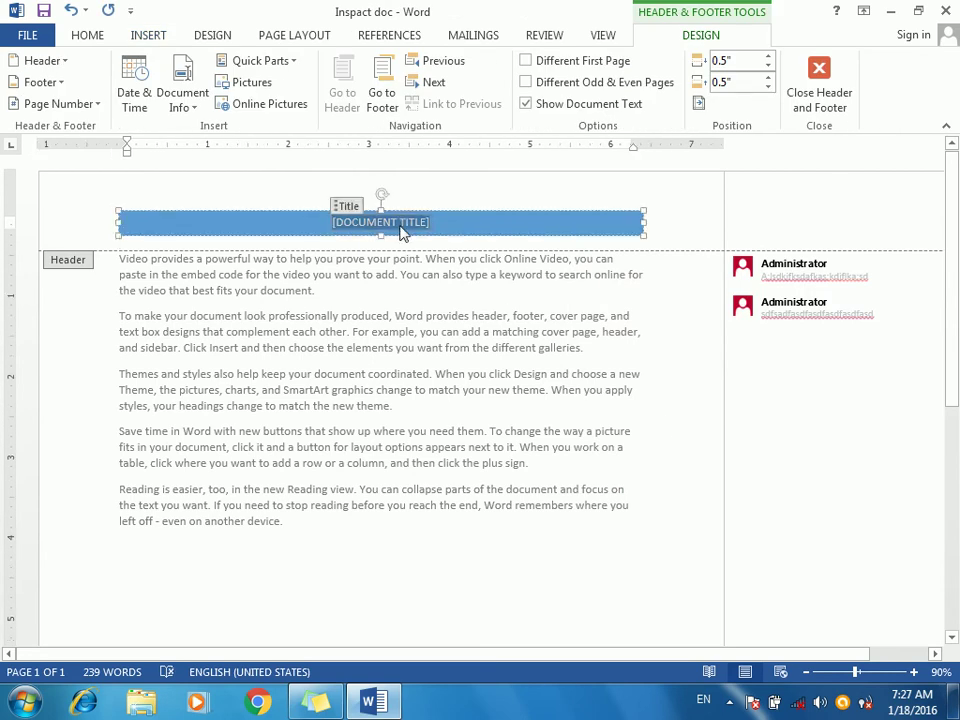
{"action": "type", "text": "MS WORD"}
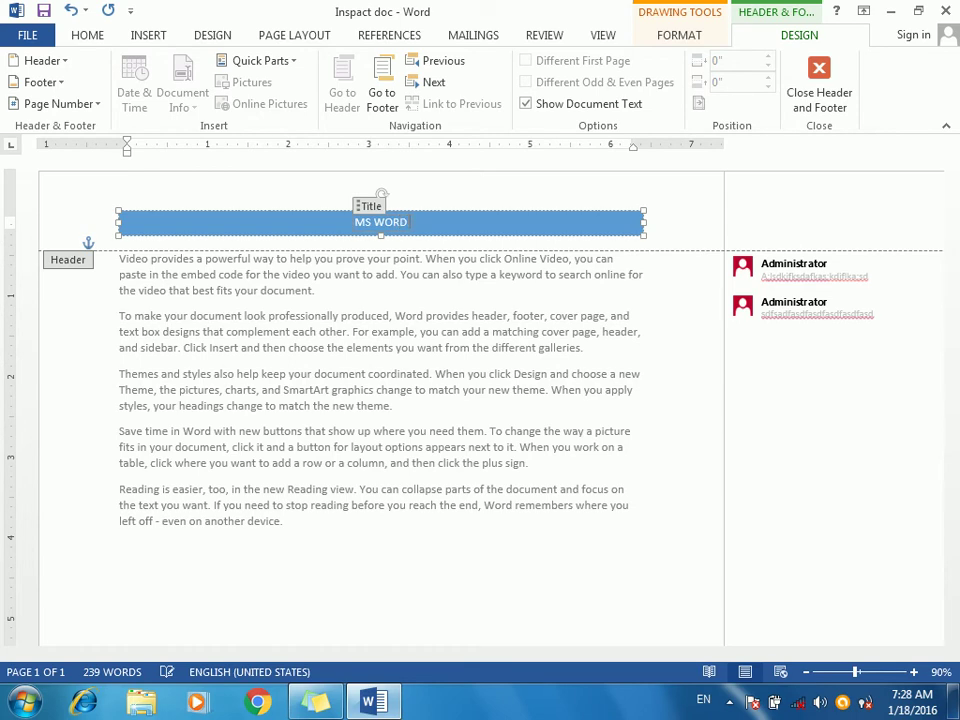
{"action": "type", "text": " LEARNING"}
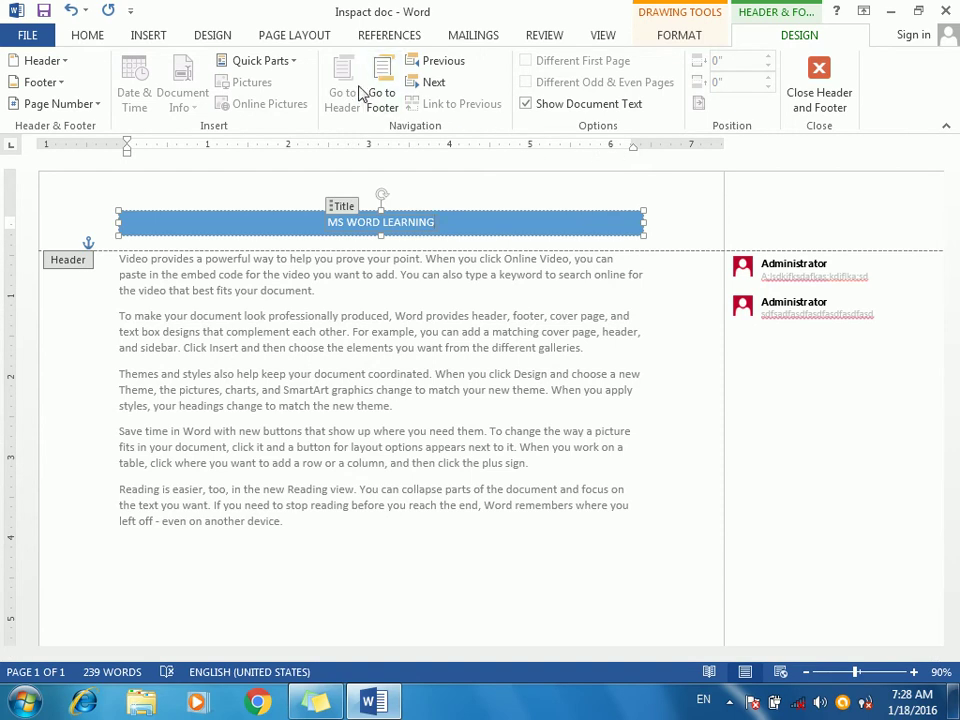
- Add the author's credit line in the footer, close header and footer, and save
{"action": "left_click", "coordinate": [378, 92]}
{"action": "type", "text": "Pre"}
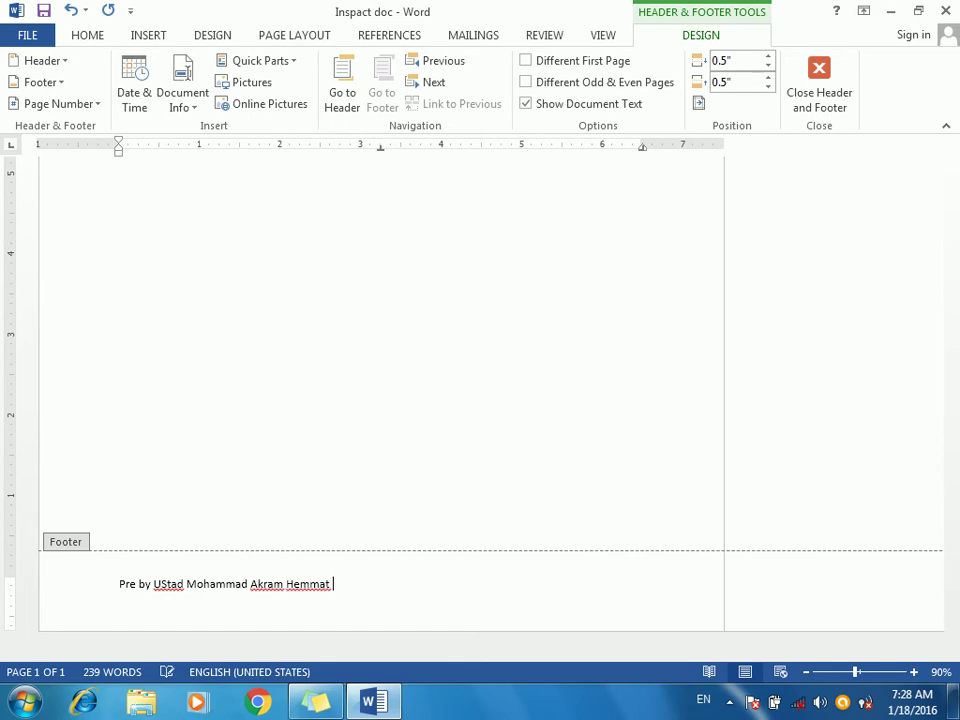
{"action": "left_click", "coordinate": [817, 115]}
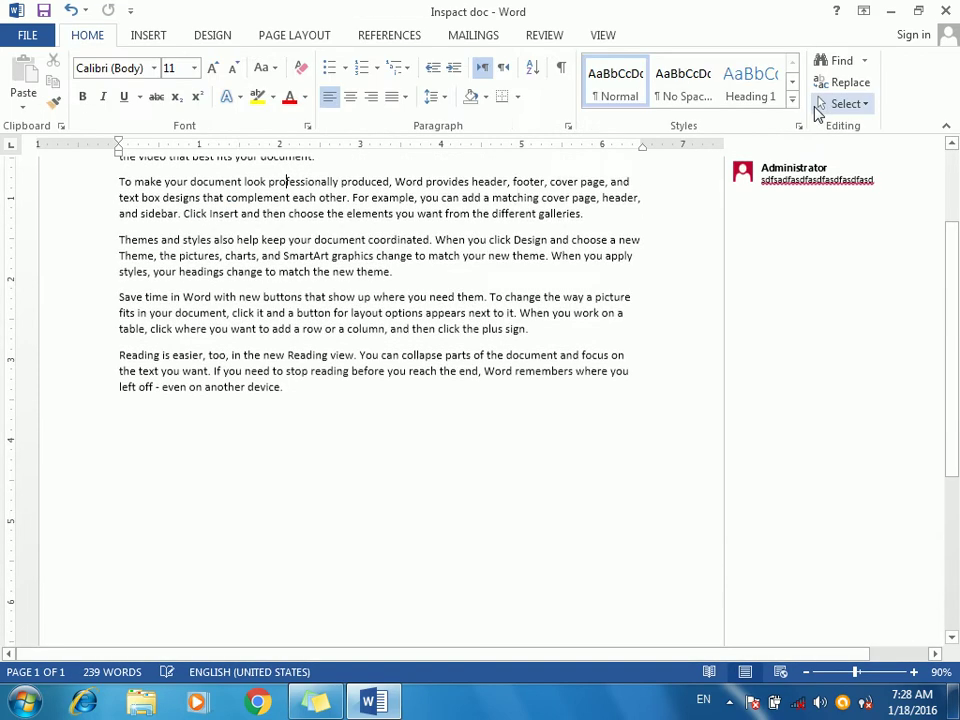
{"action": "scroll", "coordinate": [955, 240], "scroll_direction": "up", "scroll_amount": 3}
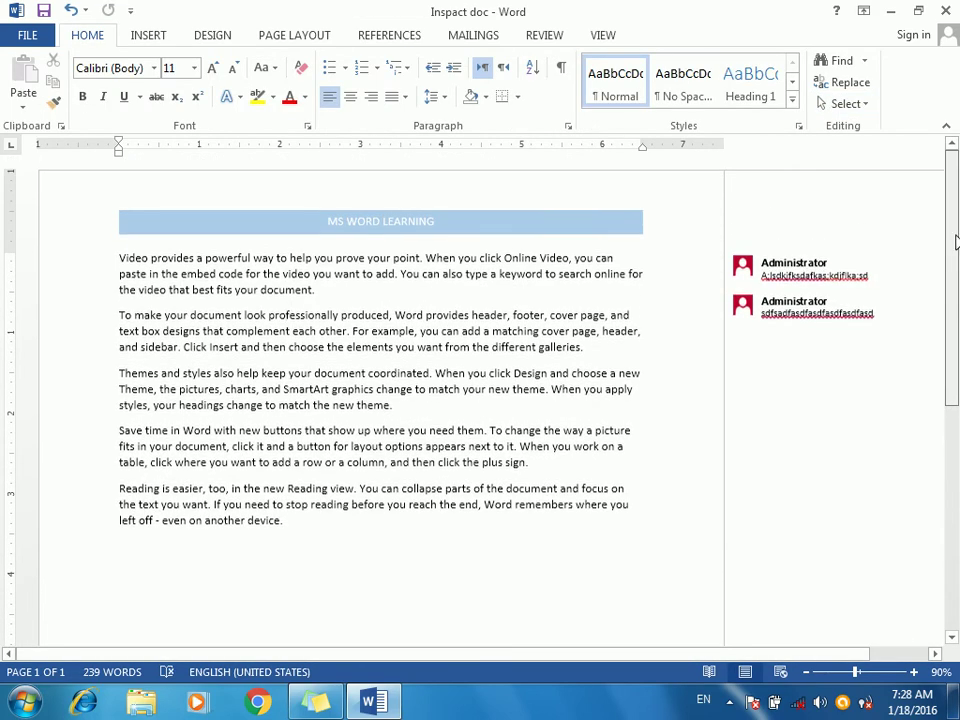
{"action": "key", "text": "ctrl+s"}
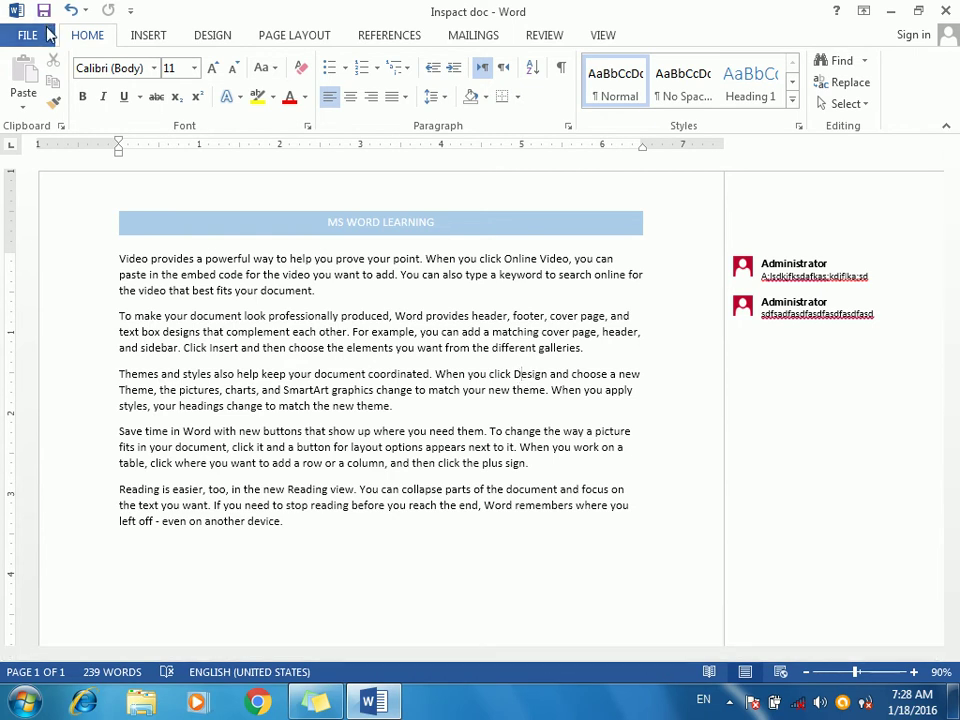
- Run Document Inspector with only Comments and Headers/Footers checked
{"action": "left_click", "coordinate": [36, 35]}
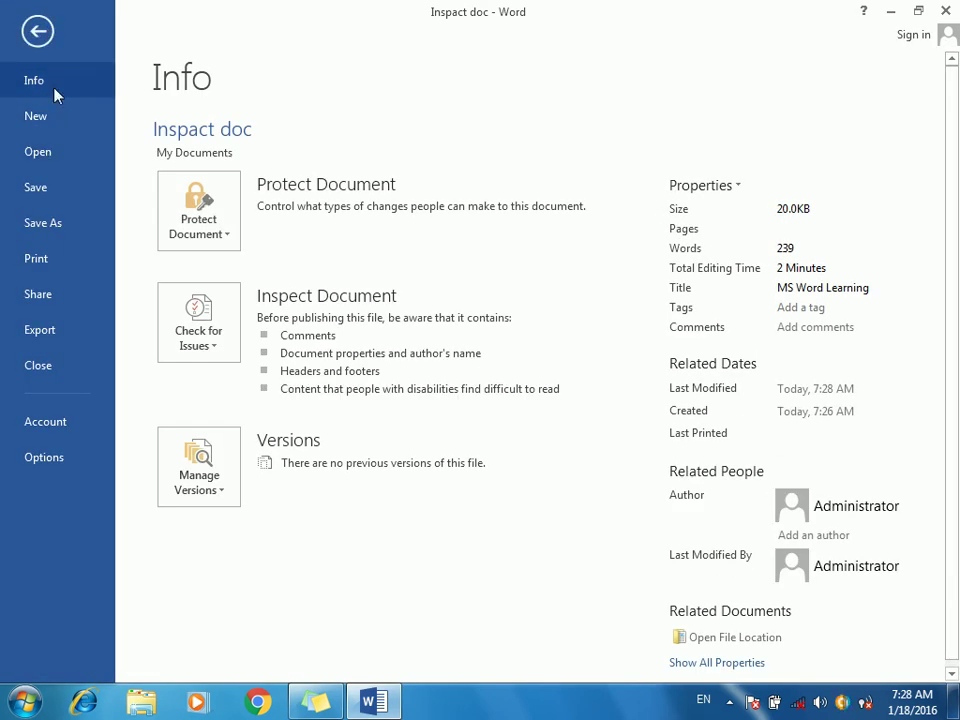
{"action": "left_click", "coordinate": [239, 332]}
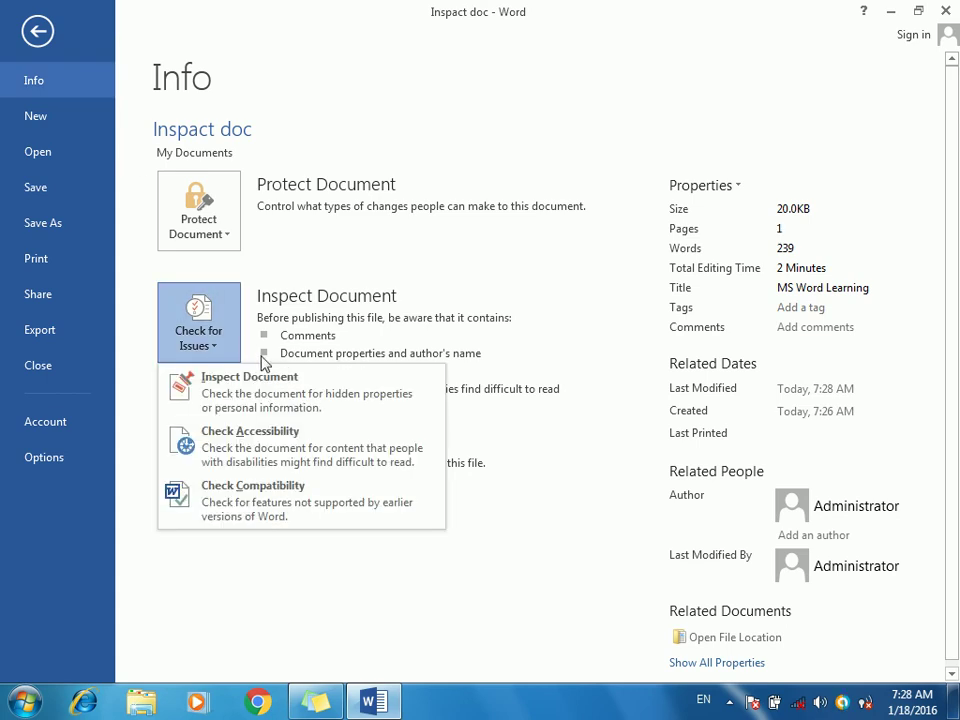
{"action": "left_click", "coordinate": [283, 394]}
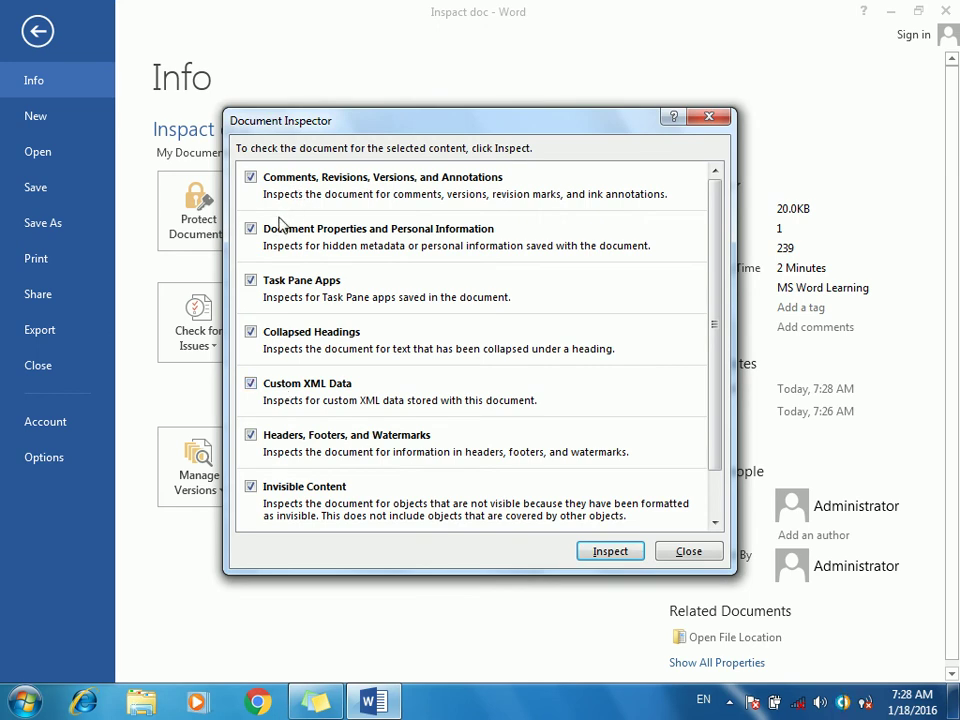
{"action": "left_click", "coordinate": [250, 228]}
{"action": "left_click", "coordinate": [250, 280]}
{"action": "left_click", "coordinate": [250, 331]}
{"action": "left_click", "coordinate": [250, 383]}
{"action": "left_click", "coordinate": [250, 487]}
{"action": "left_click_drag", "start_coordinate": [716, 395], "coordinate": [724, 450]}
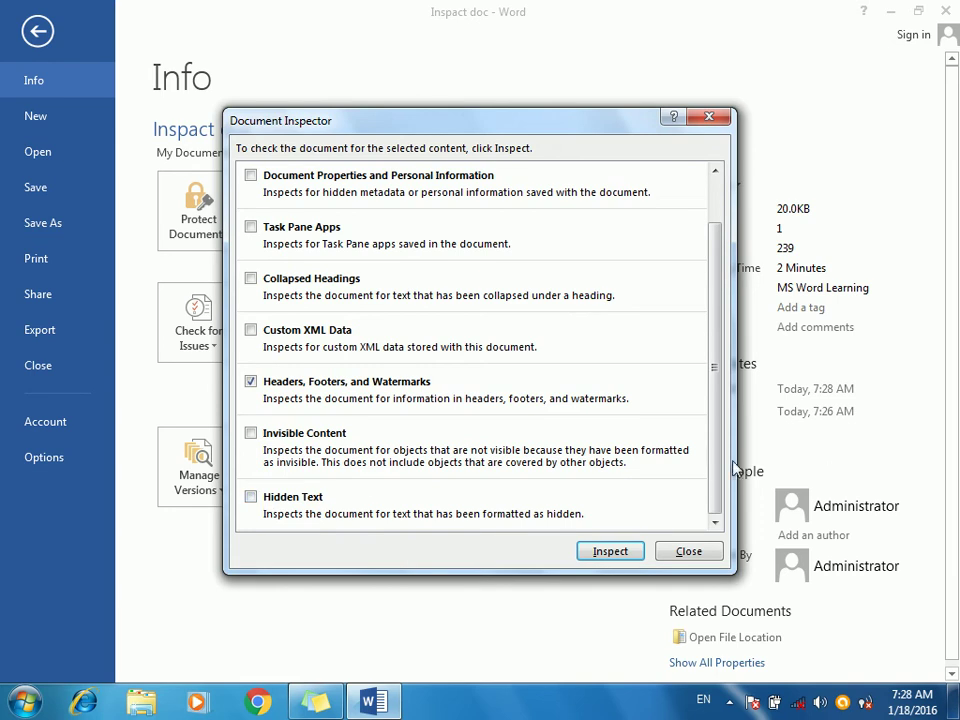
{"action": "mouse_move", "coordinate": [714, 473]}
{"action": "left_mouse_down"}
{"action": "mouse_move", "coordinate": [713, 430]}
{"action": "mouse_move", "coordinate": [636, 426]}
{"action": "left_mouse_up"}
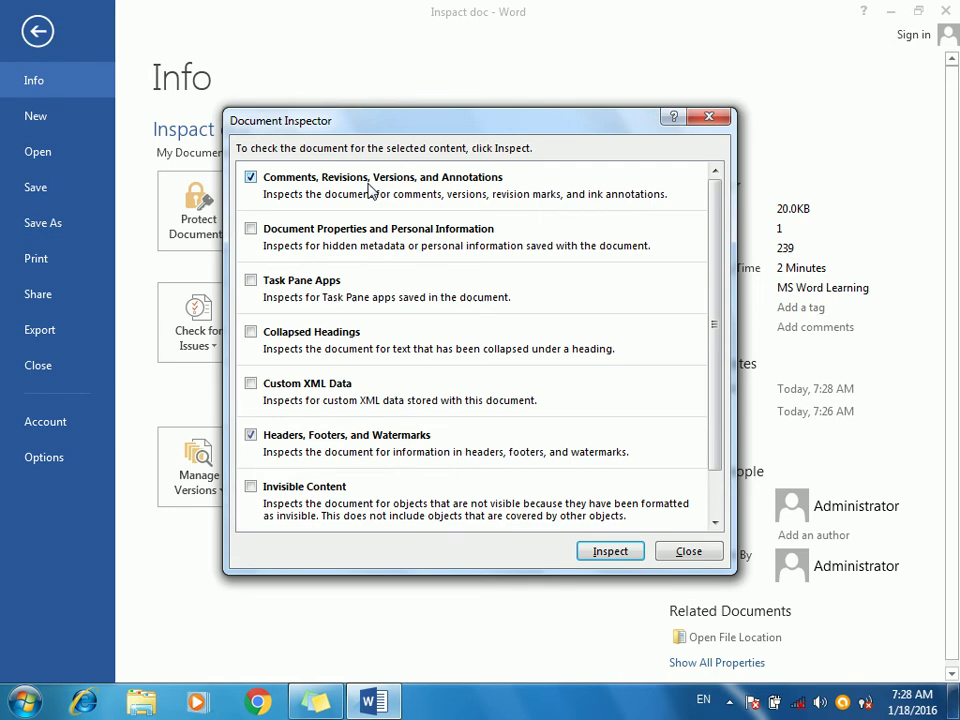
{"action": "left_click", "coordinate": [592, 551]}
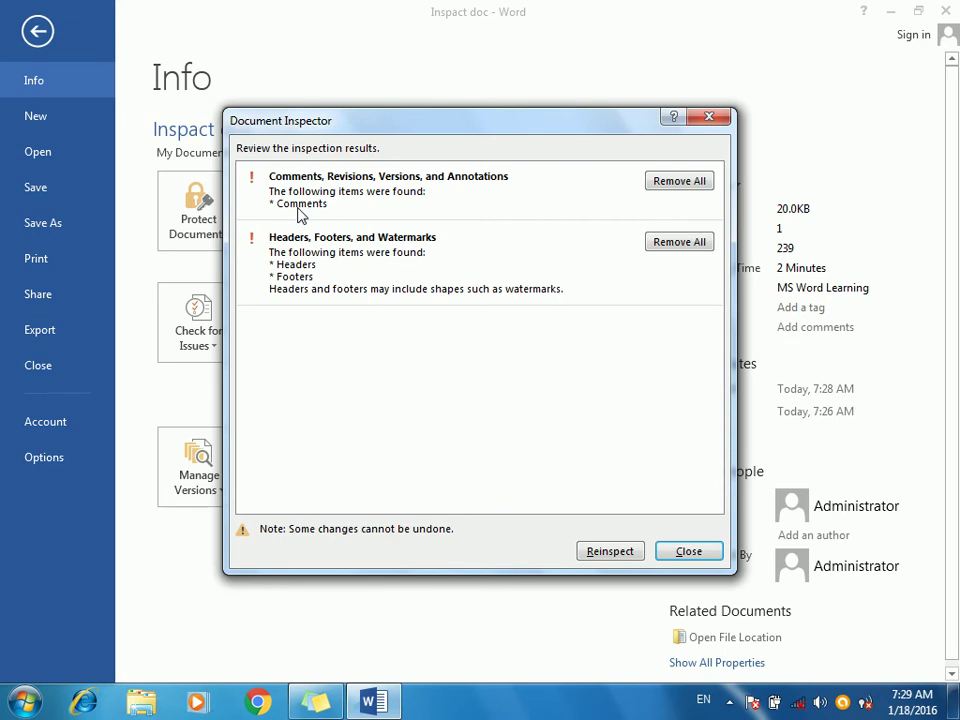
- Remove all comments and all headers and footers, then close the inspector
{"action": "left_click_drag", "start_coordinate": [455, 128], "coordinate": [423, 249]}
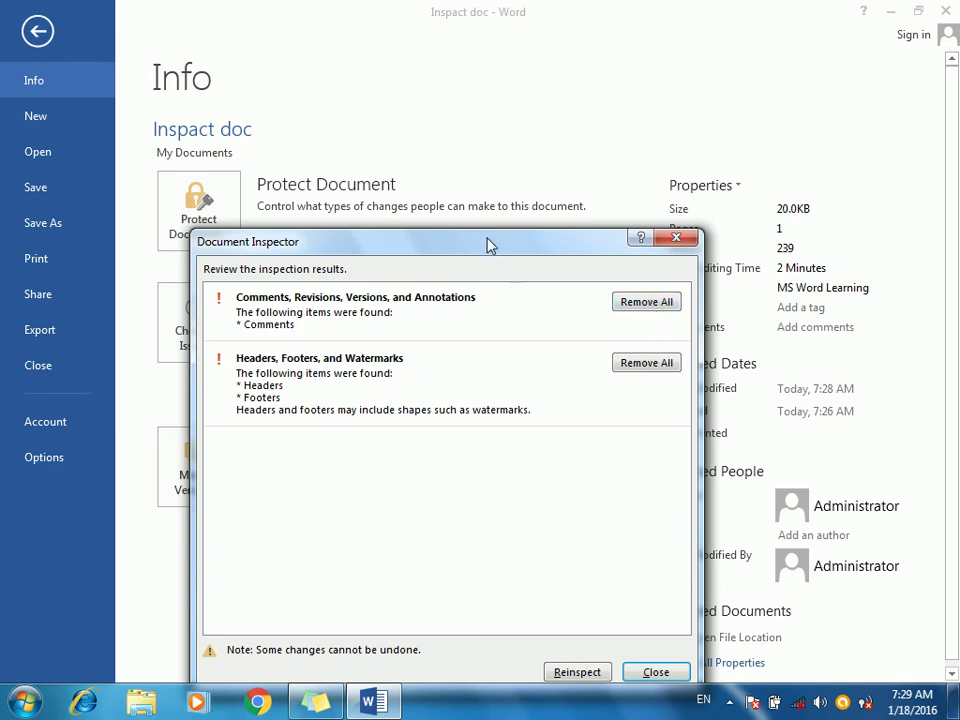
{"action": "left_click_drag", "start_coordinate": [489, 242], "coordinate": [515, 108]}
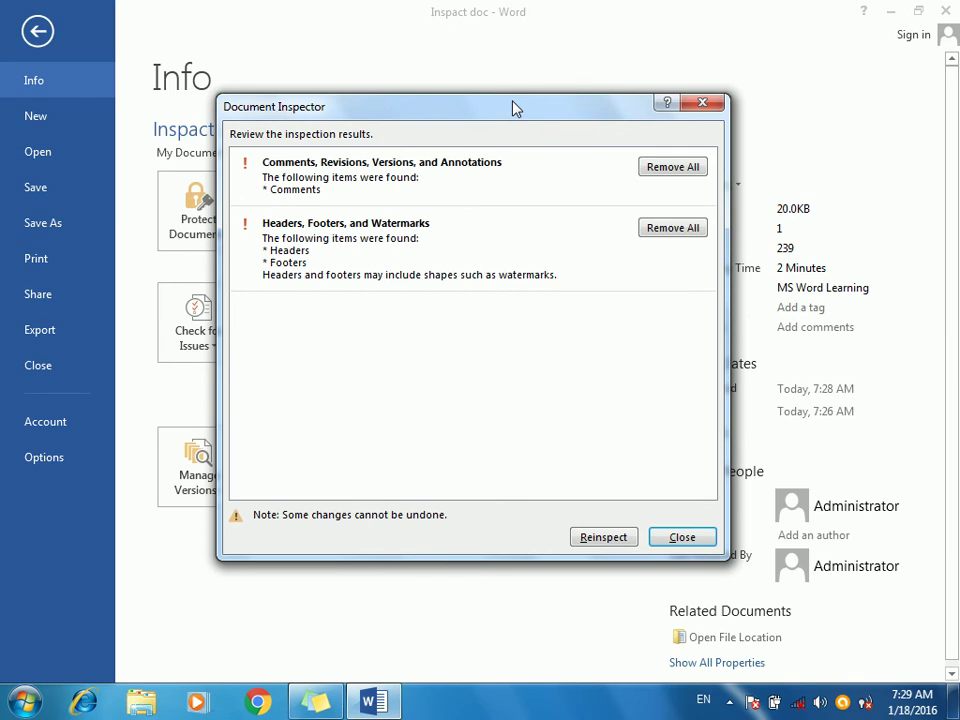
{"action": "left_click", "coordinate": [673, 170]}
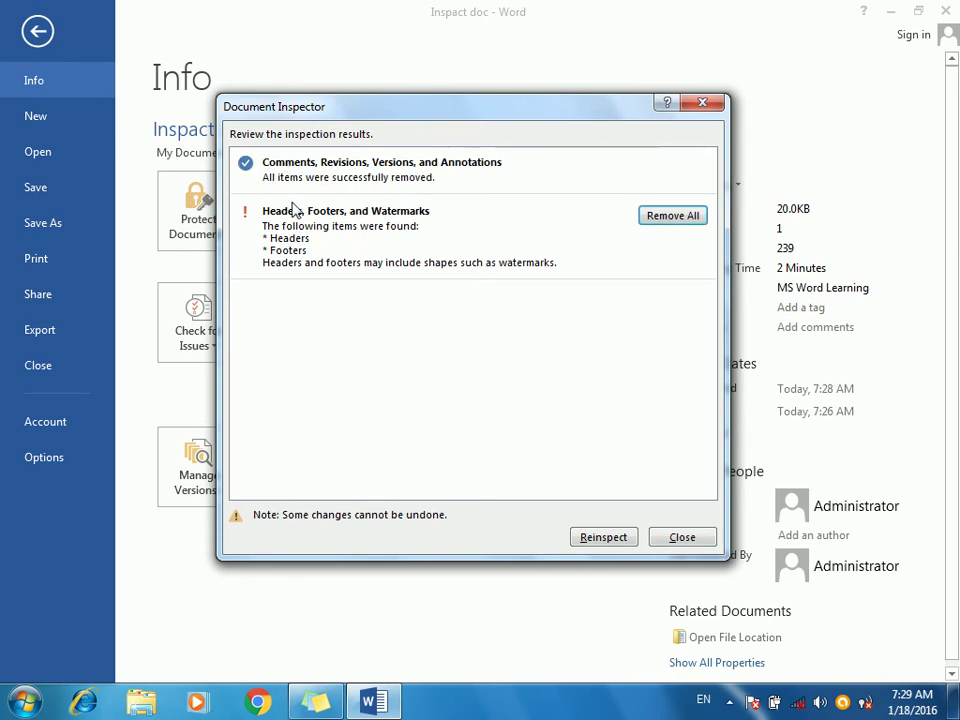
{"action": "left_click", "coordinate": [673, 219]}
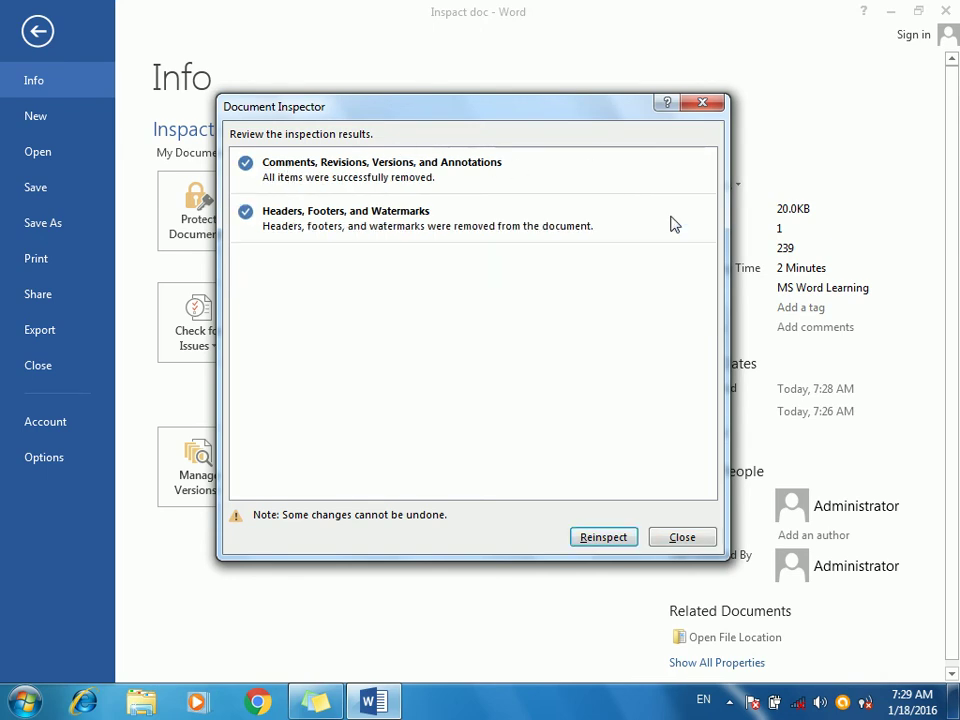
{"action": "left_click", "coordinate": [614, 543]}
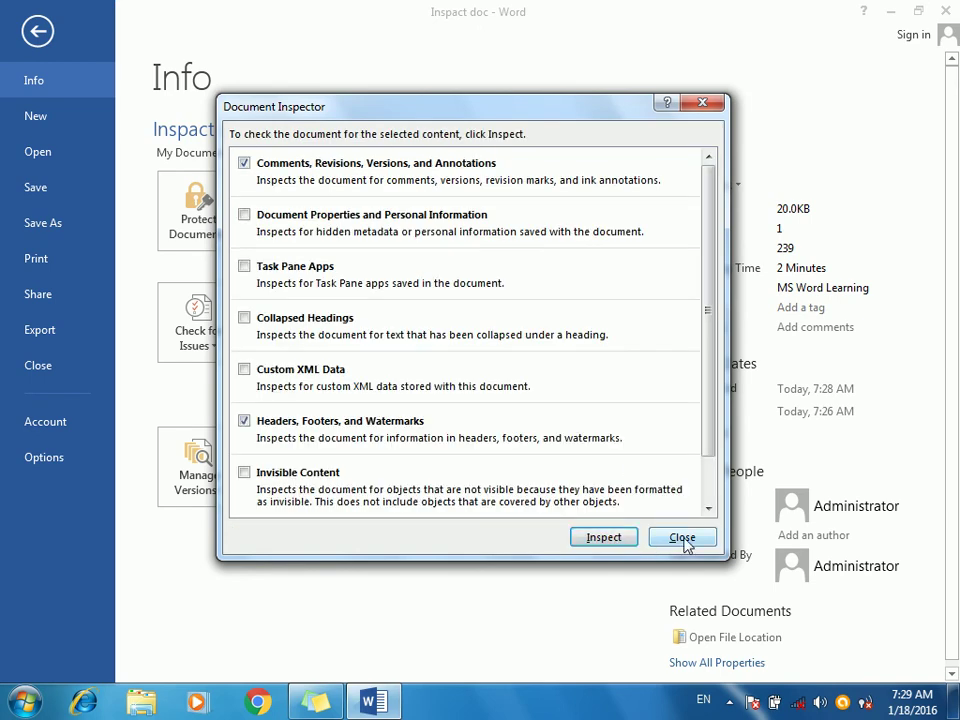
{"action": "left_click", "coordinate": [681, 541]}
{"action": "left_click", "coordinate": [37, 31]}
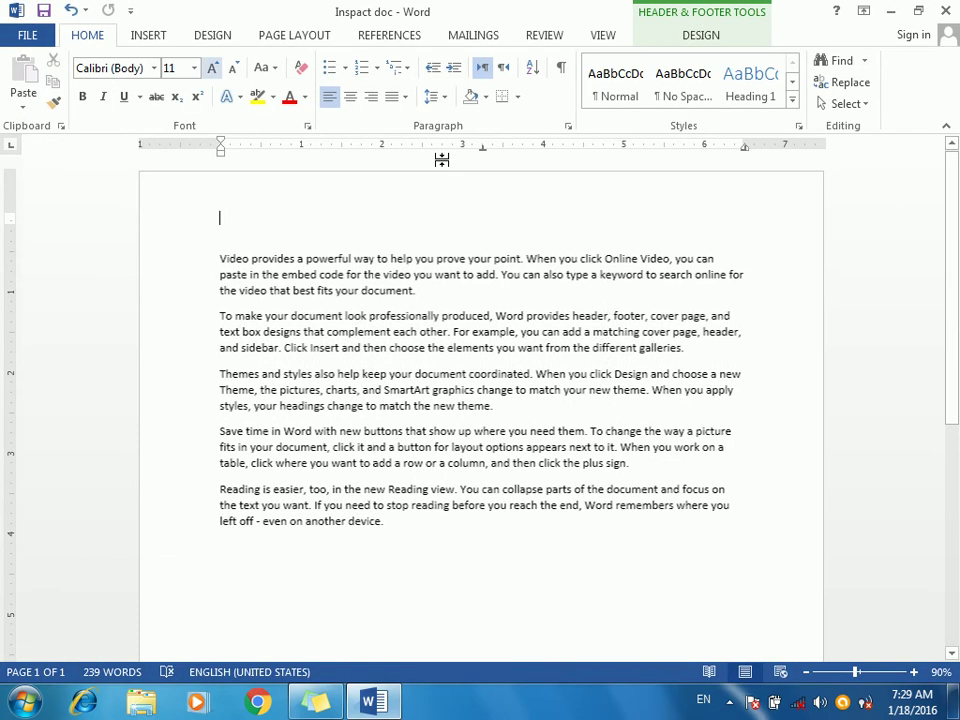
- Save the cleaned document, then reopen and close Document Inspector without changes
{"action": "key", "text": "ctrl+s"}
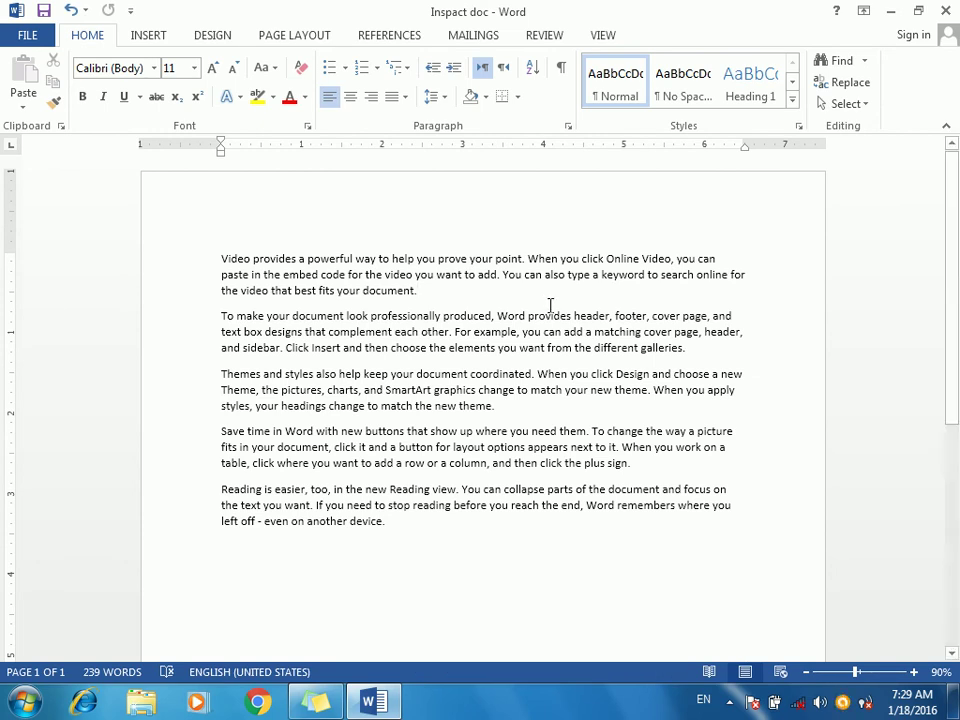
{"action": "left_click", "coordinate": [26, 35]}
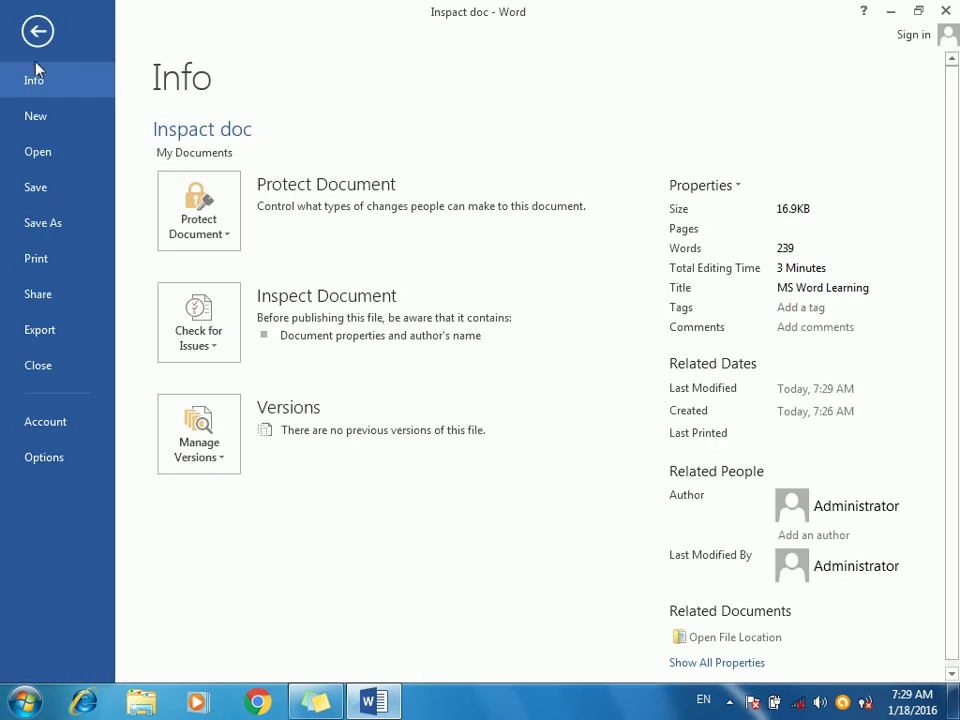
{"action": "left_click", "coordinate": [201, 328]}
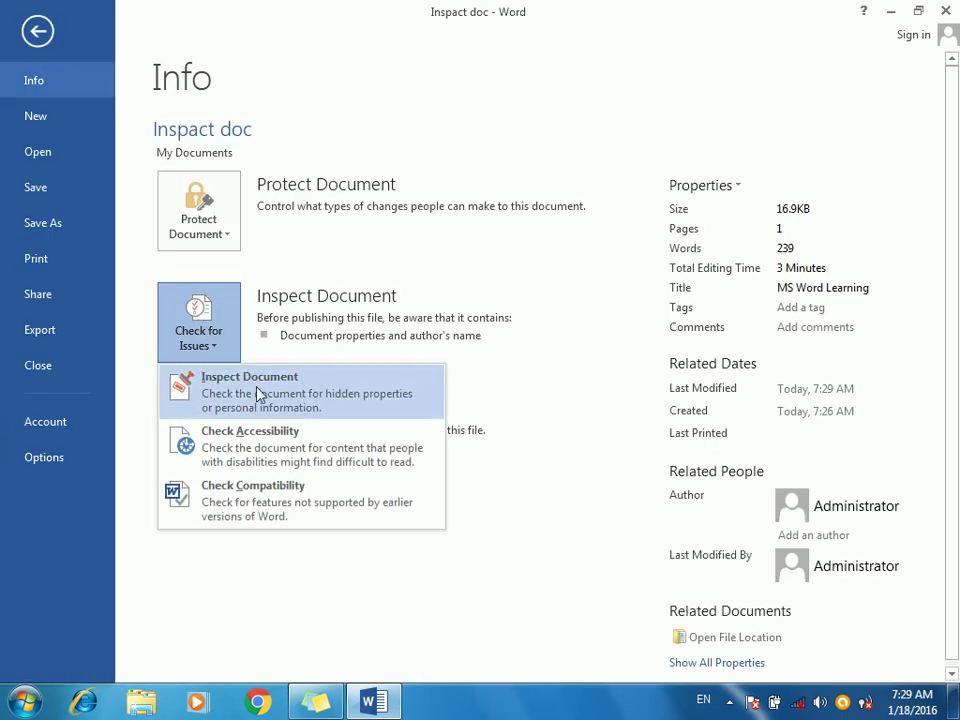
{"action": "left_click", "coordinate": [271, 410]}
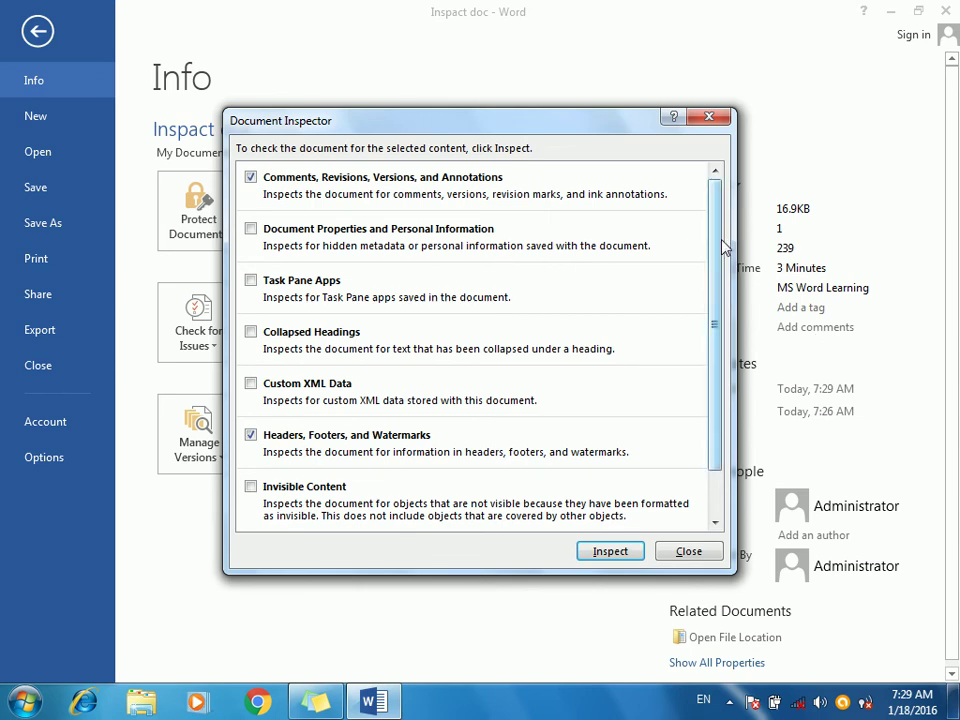
{"action": "scroll", "coordinate": [716, 306], "scroll_direction": "down", "scroll_amount": 2}
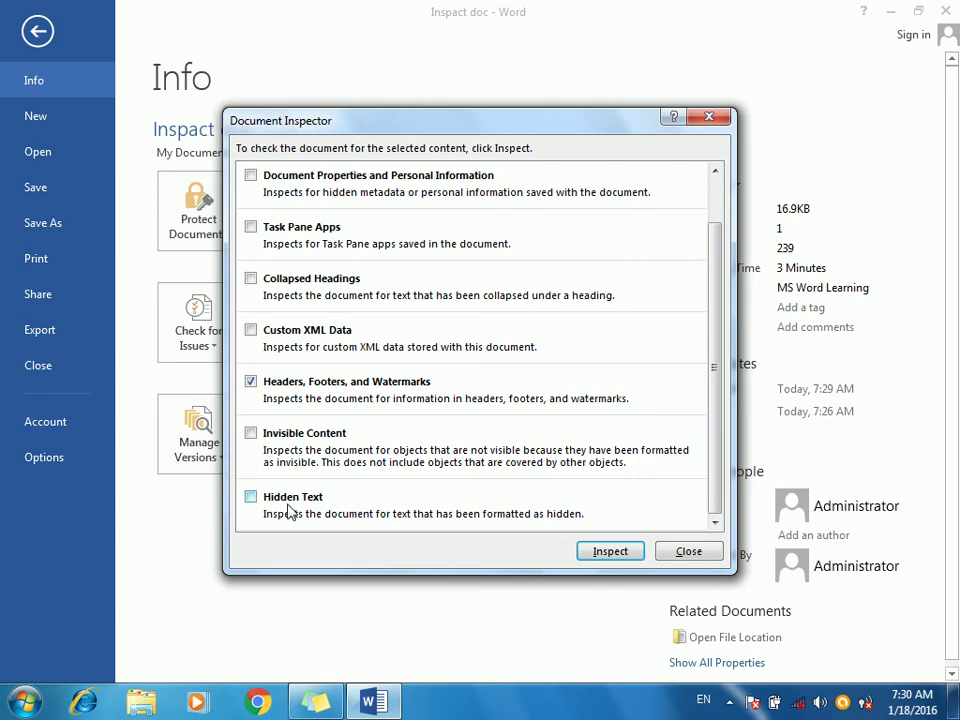
{"action": "left_click", "coordinate": [688, 551]}
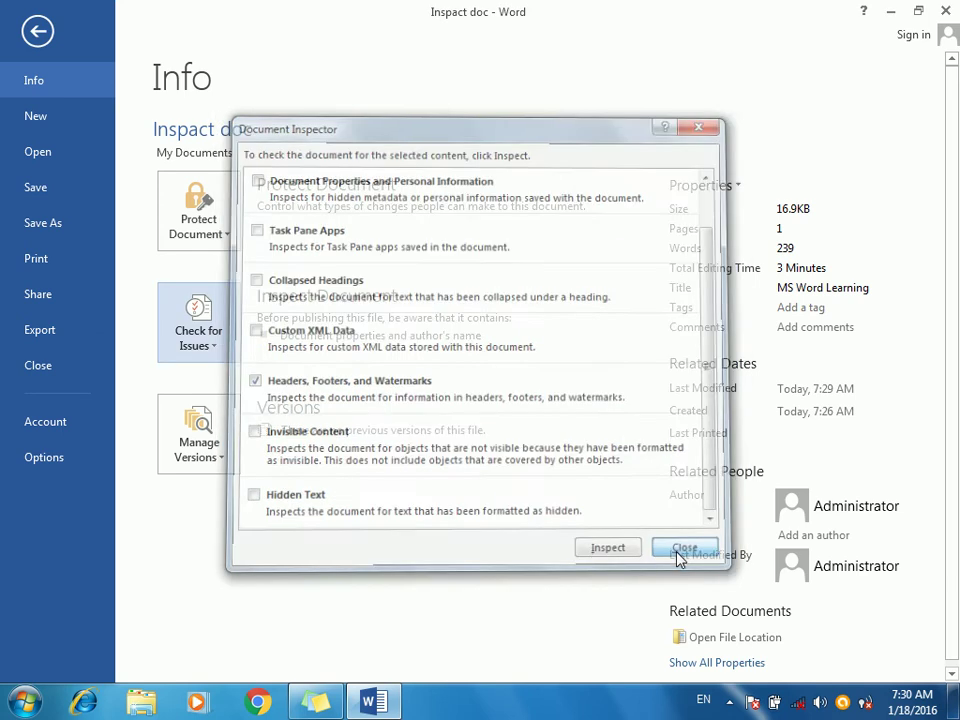
{"action": "left_click", "coordinate": [18, 28]}
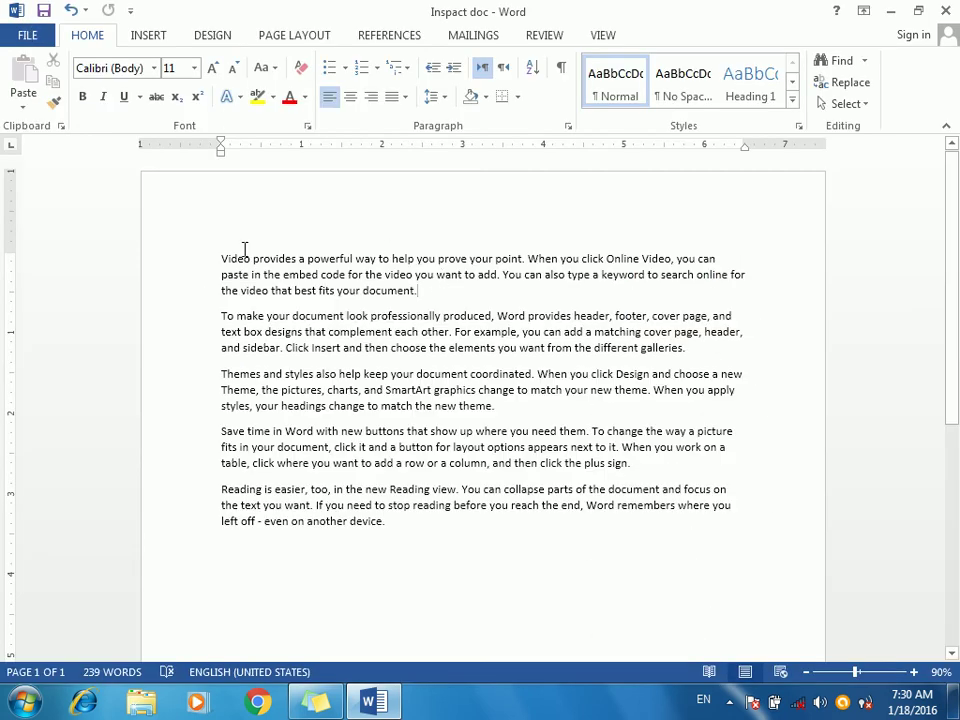
- Format the first paragraph, then the next three, as Hidden in the Font dialog
{"action": "left_click_drag", "start_coordinate": [181, 263], "coordinate": [178, 300]}
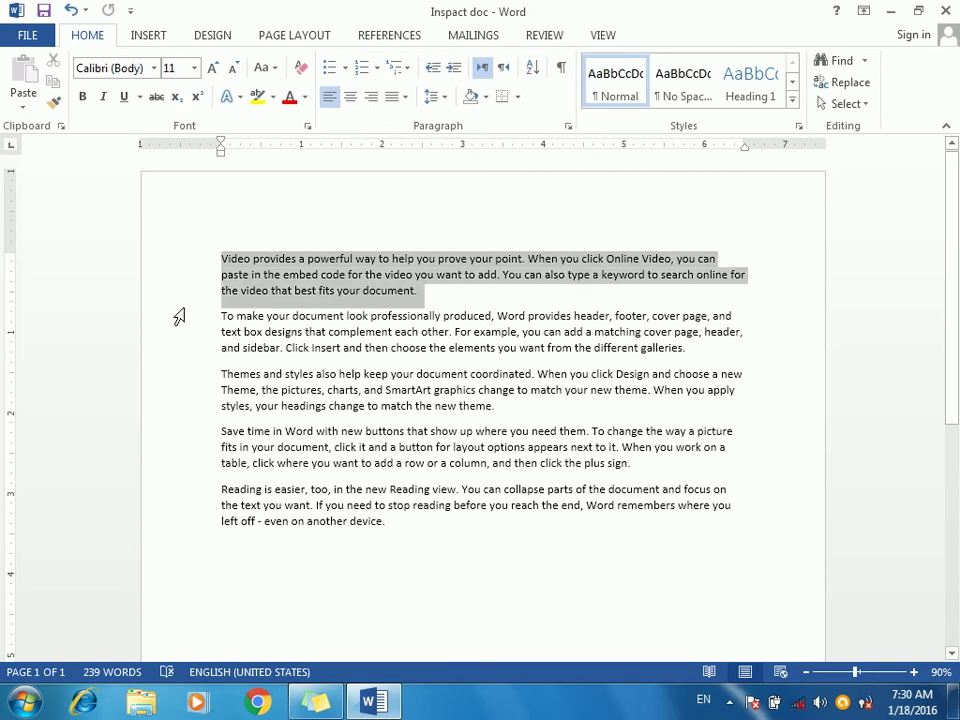
{"action": "left_click", "coordinate": [308, 127]}
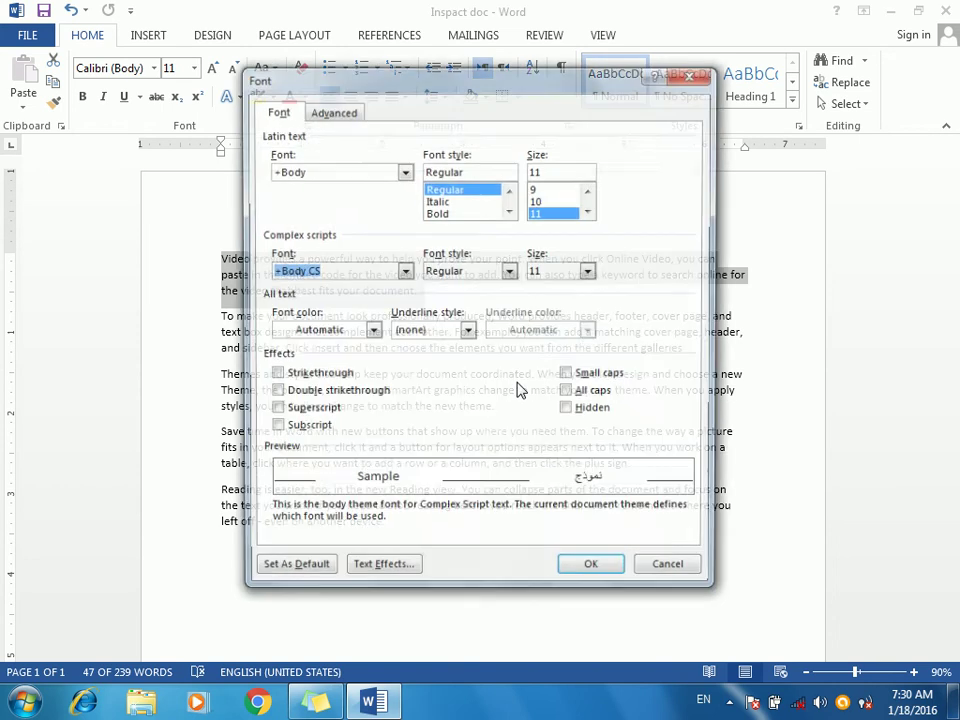
{"action": "left_click", "coordinate": [572, 411]}
{"action": "left_click", "coordinate": [576, 572]}
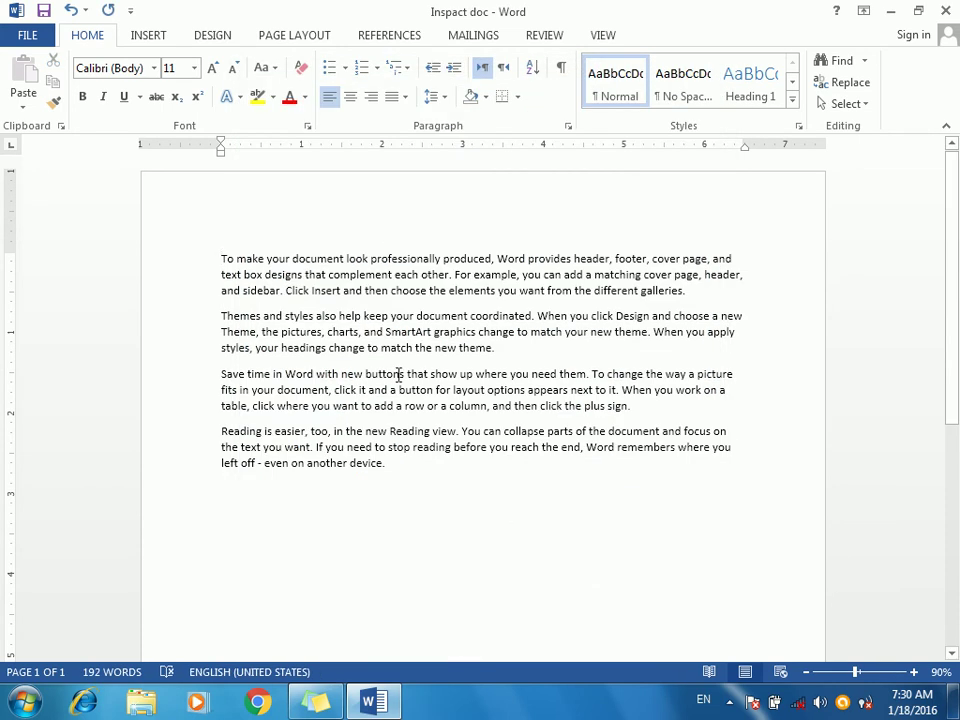
{"action": "left_click_drag", "start_coordinate": [180, 260], "coordinate": [180, 408]}
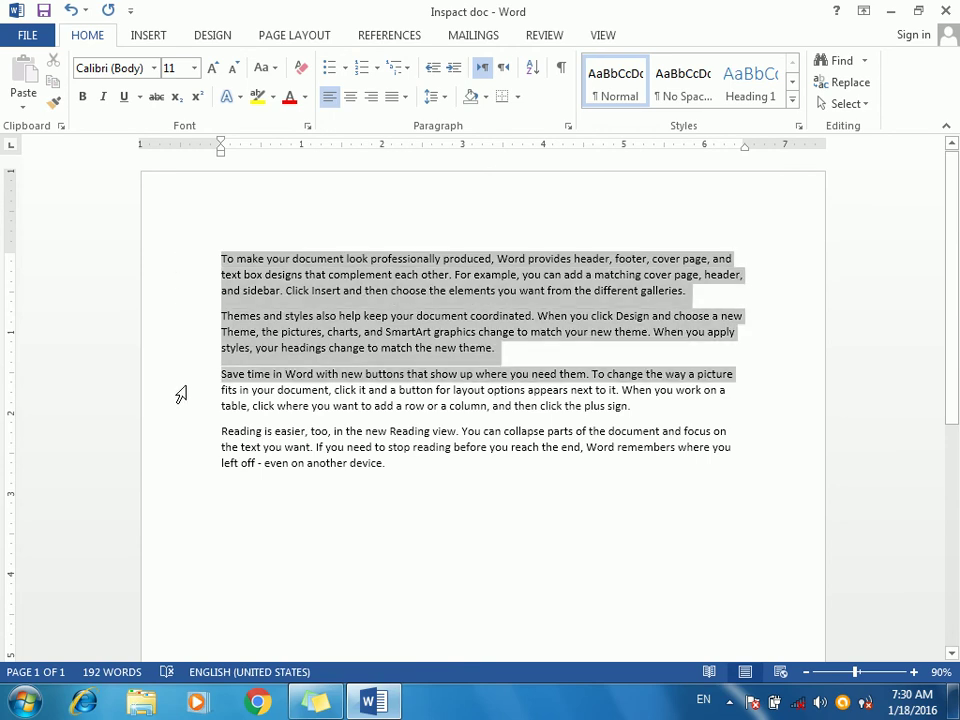
{"action": "left_click", "coordinate": [307, 126]}
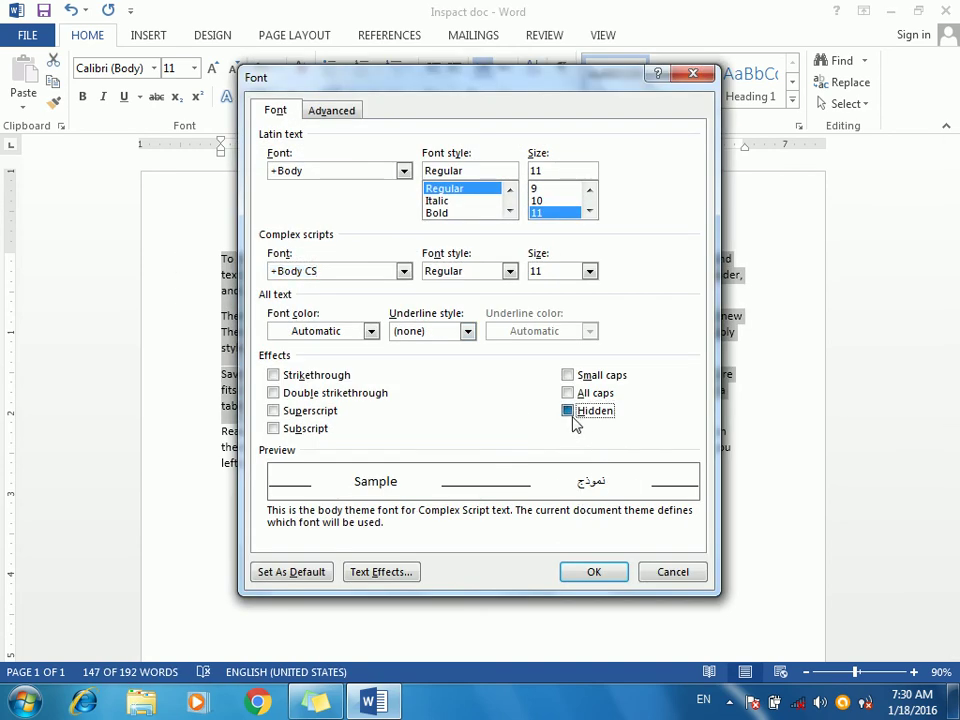
{"action": "left_click", "coordinate": [569, 413]}
{"action": "left_click", "coordinate": [569, 411]}
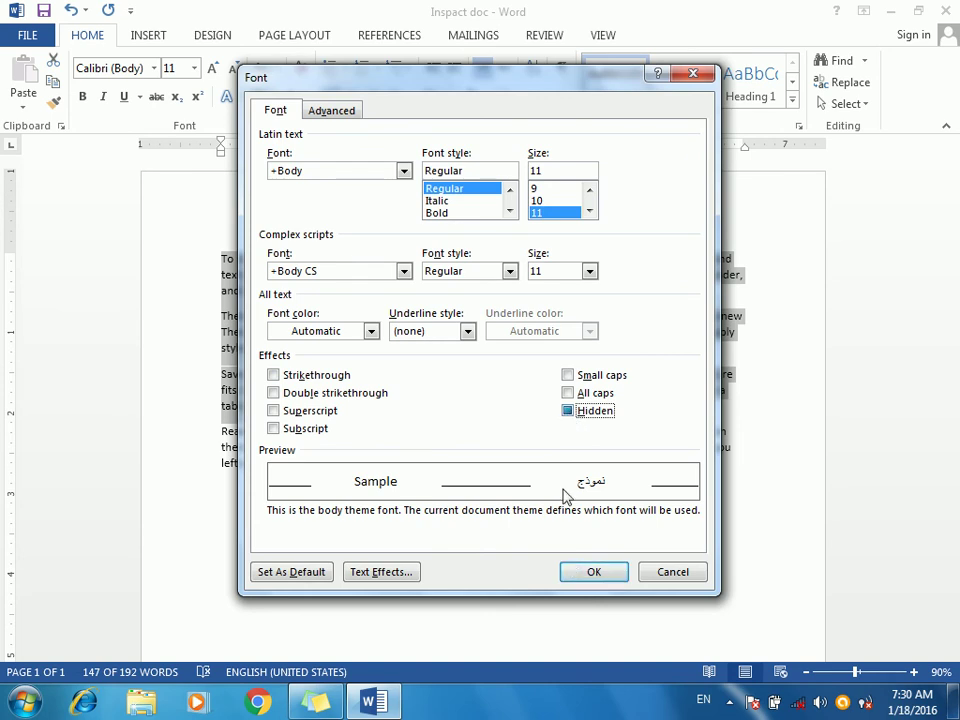
{"action": "left_click", "coordinate": [569, 412]}
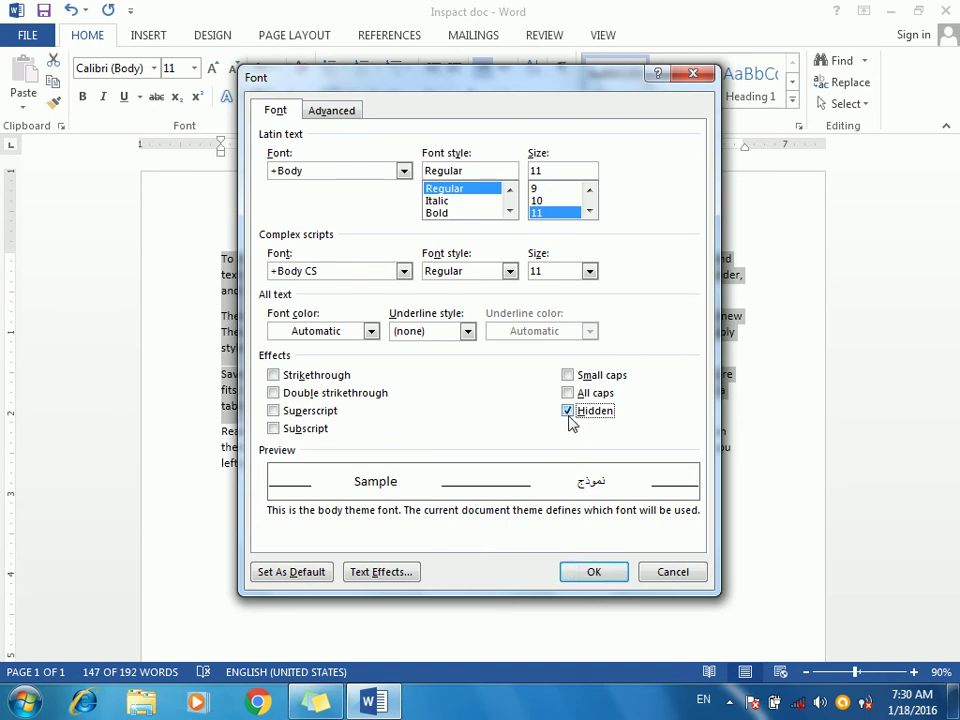
{"action": "left_click", "coordinate": [586, 574]}
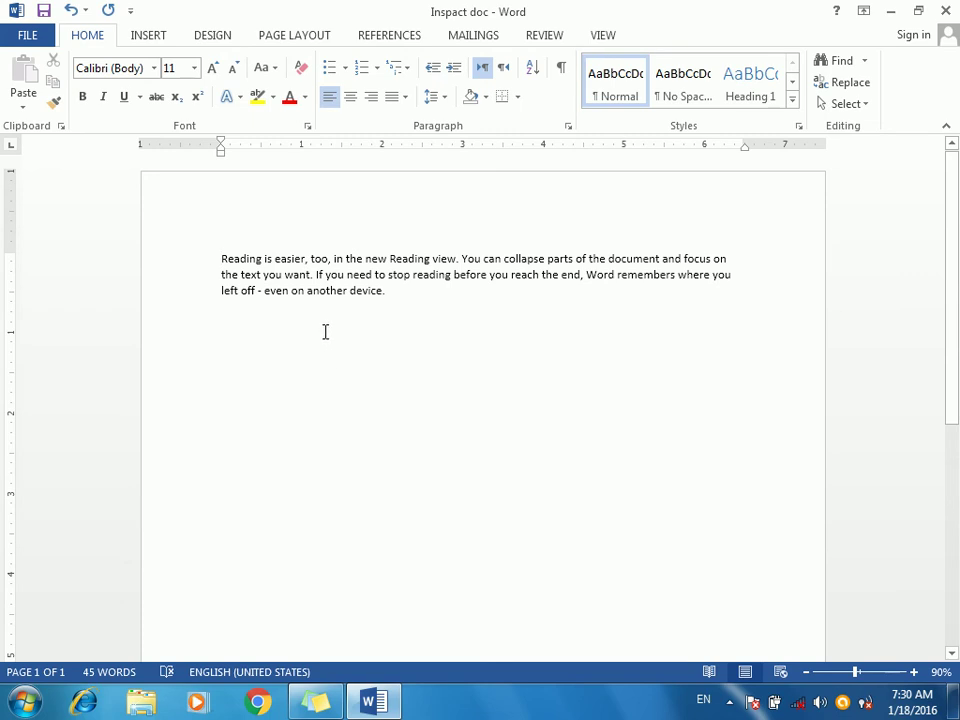
- Save and check the print preview, which shows only the final paragraph
{"action": "key", "text": "ctrl+s"}
{"action": "key", "text": "ctrl+p"}
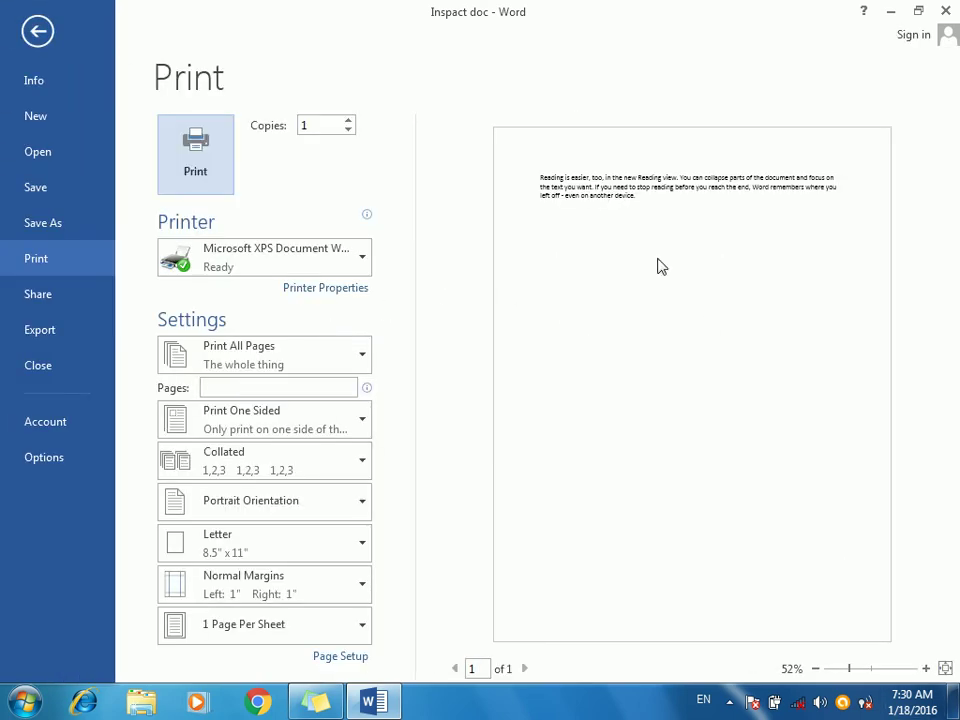
{"action": "key", "text": "Escape"}
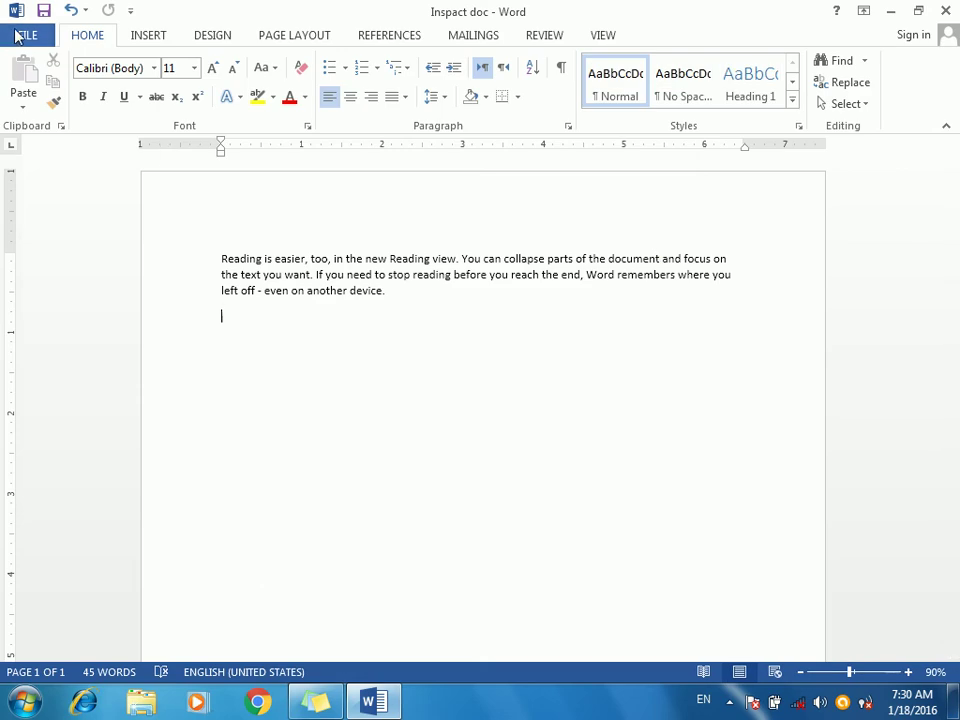
- Turn on Hidden text under Display formatting marks so the hidden paragraphs show
{"action": "left_click", "coordinate": [24, 35]}
{"action": "left_click", "coordinate": [58, 462]}
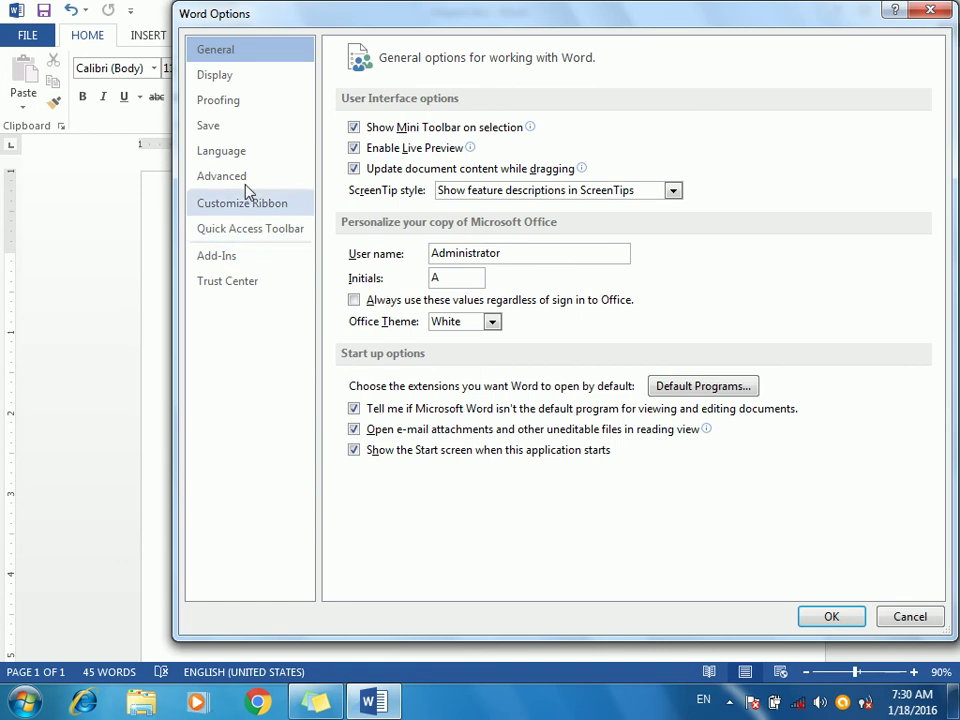
{"action": "left_click", "coordinate": [236, 76]}
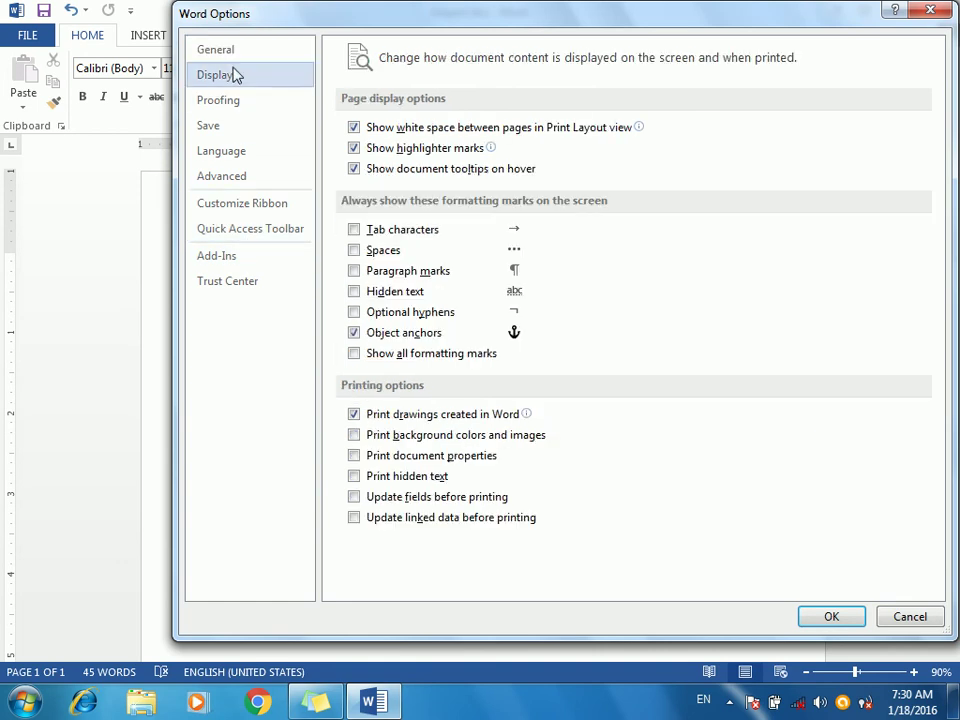
{"action": "left_click", "coordinate": [387, 302]}
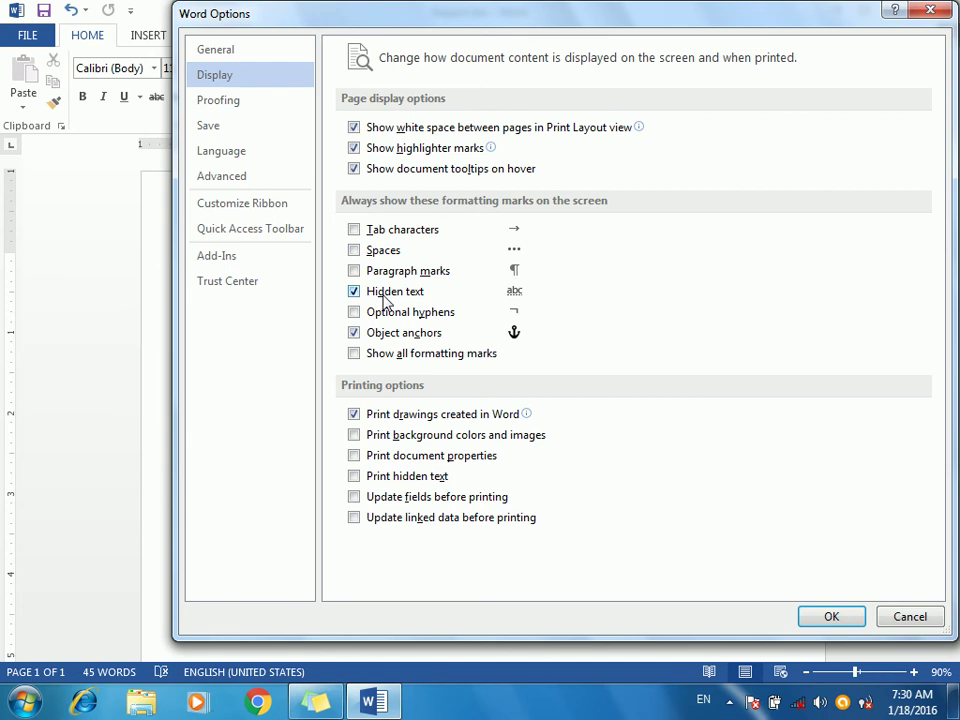
{"action": "key", "text": "Escape"}
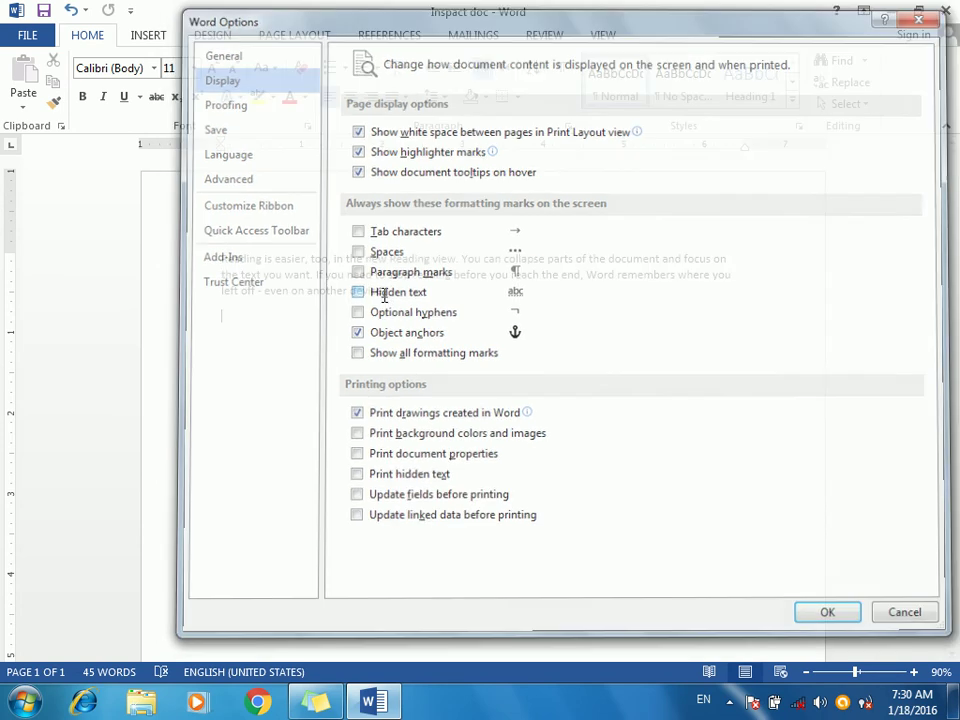
{"action": "left_click", "coordinate": [17, 33]}
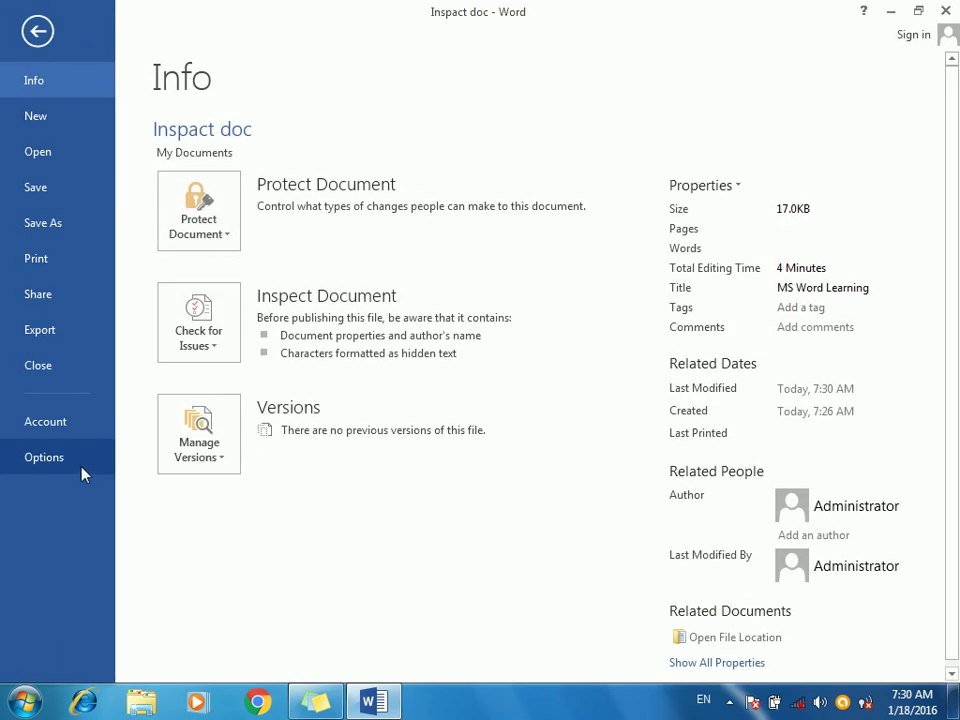
{"action": "left_click", "coordinate": [67, 463]}
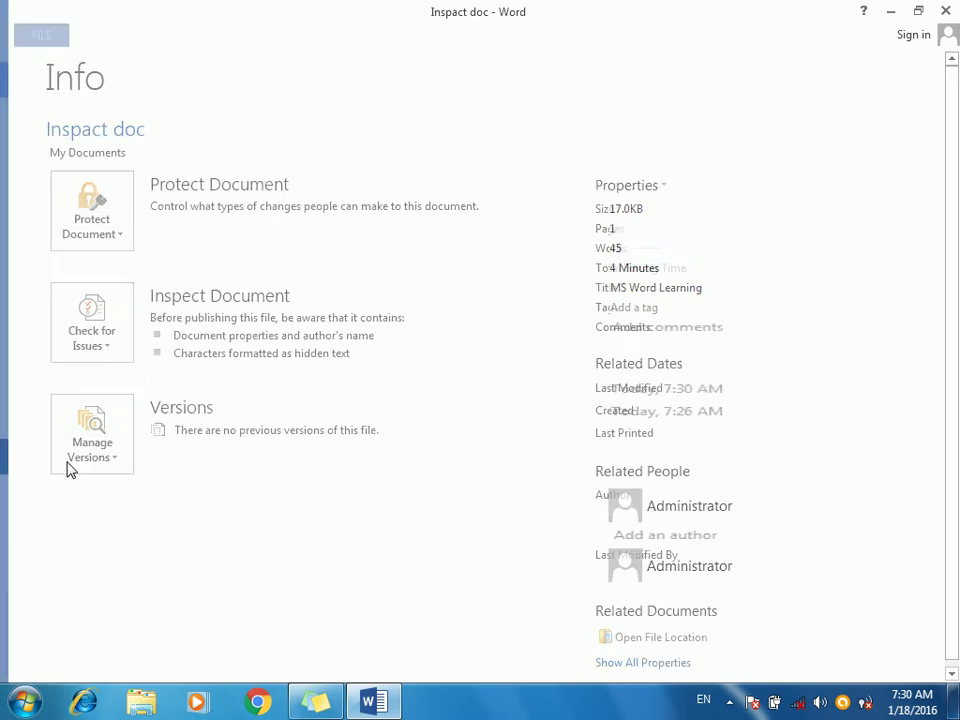
{"action": "left_click", "coordinate": [229, 80]}
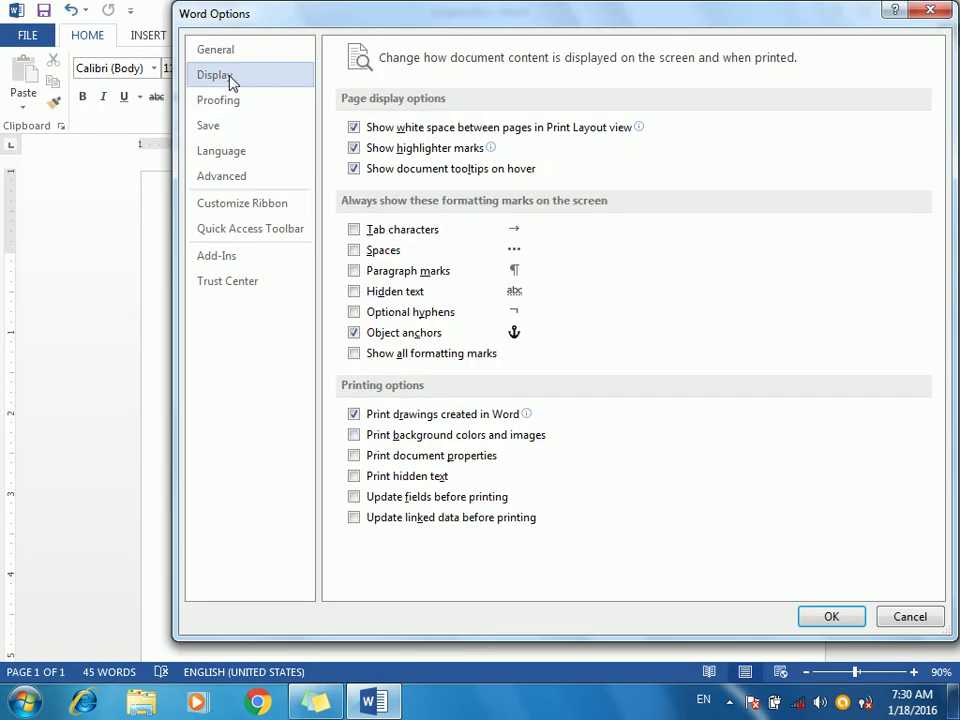
{"action": "left_click", "coordinate": [364, 290]}
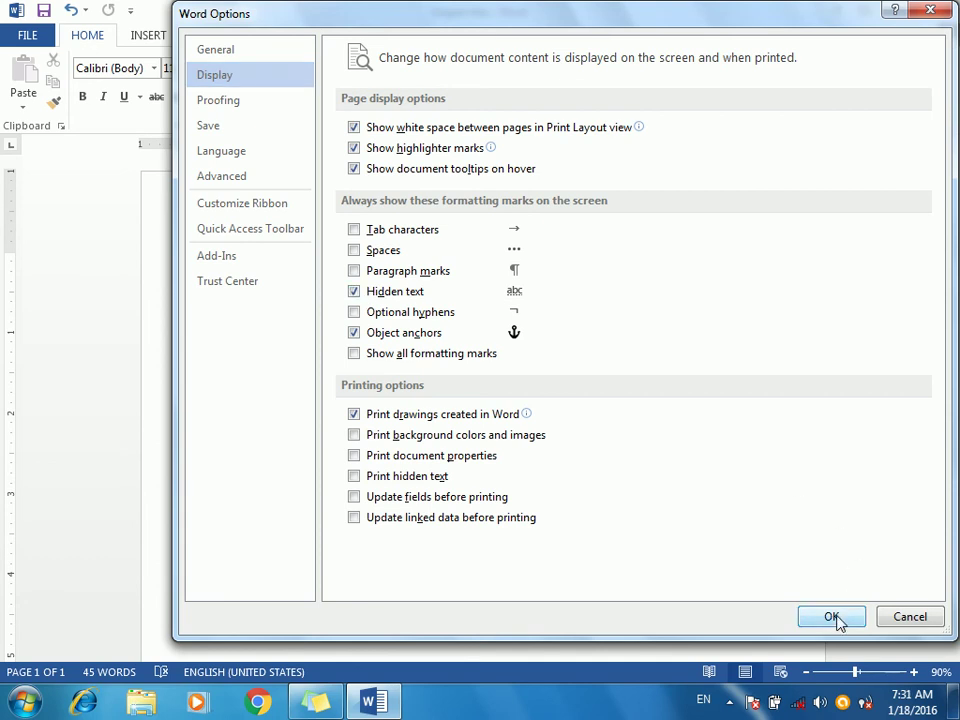
{"action": "left_click", "coordinate": [833, 617]}
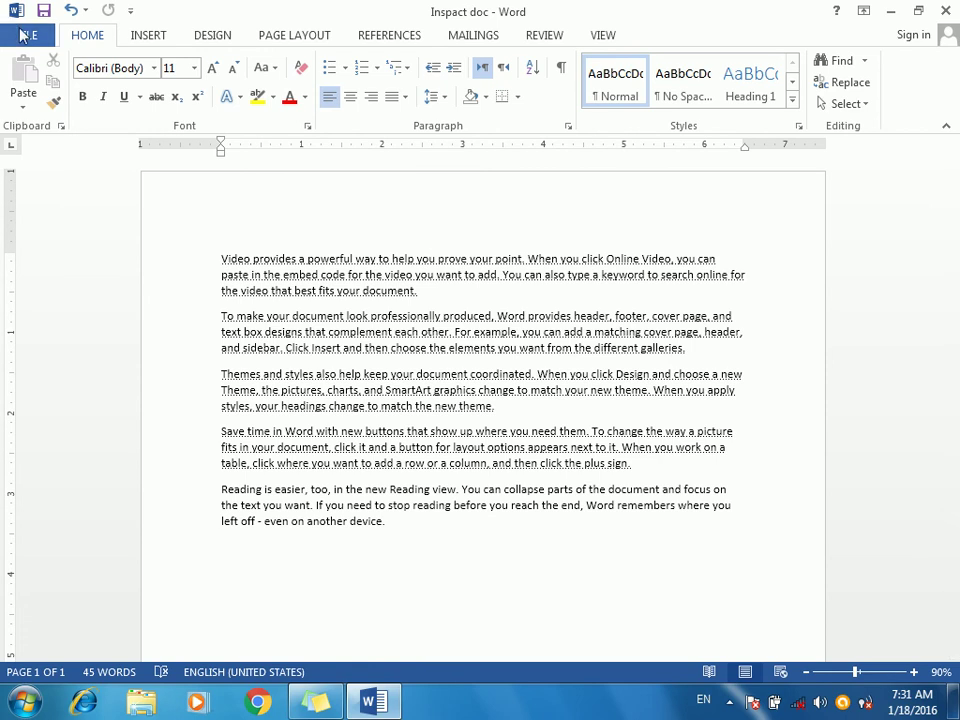
{"action": "left_click", "coordinate": [24, 36]}
- Turn off on-screen display of hidden text in the Display options
{"action": "left_click", "coordinate": [45, 470]}
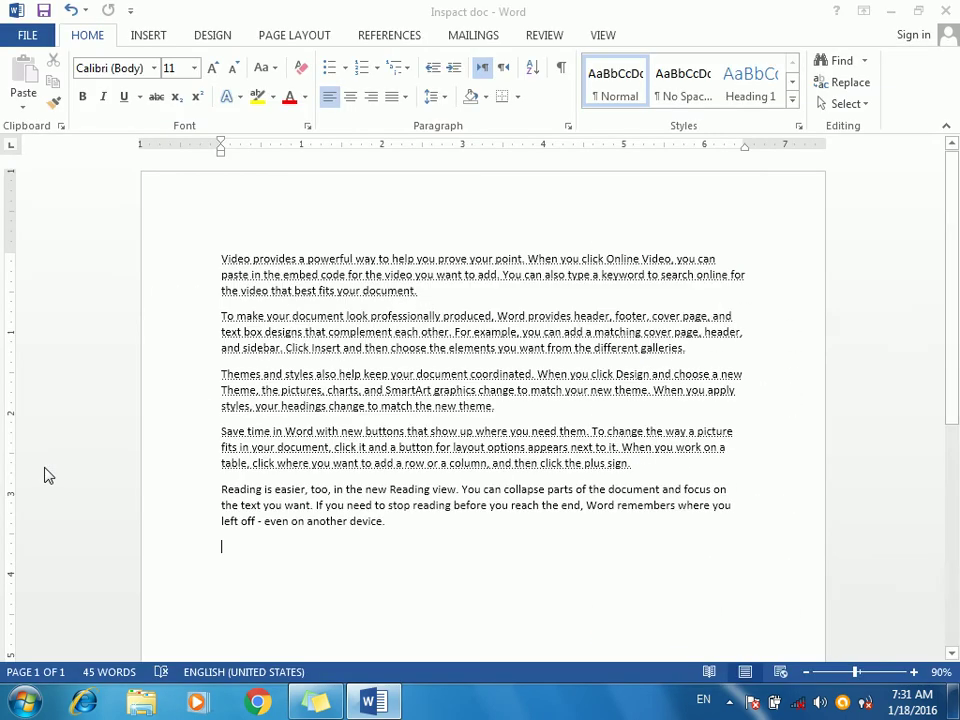
{"action": "left_click", "coordinate": [250, 84]}
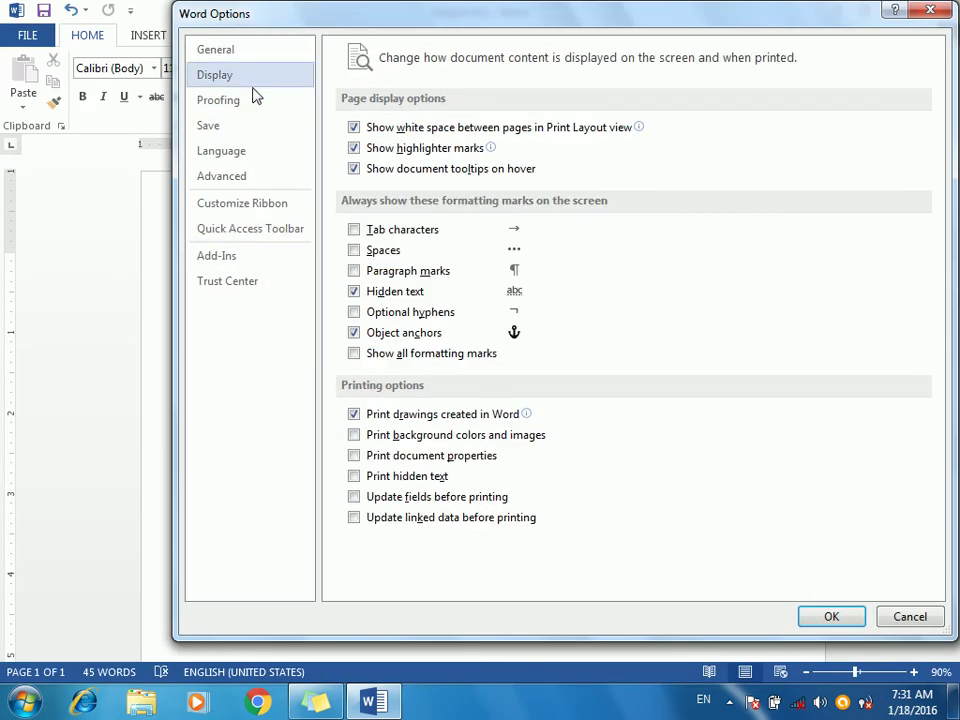
{"action": "left_click", "coordinate": [408, 293]}
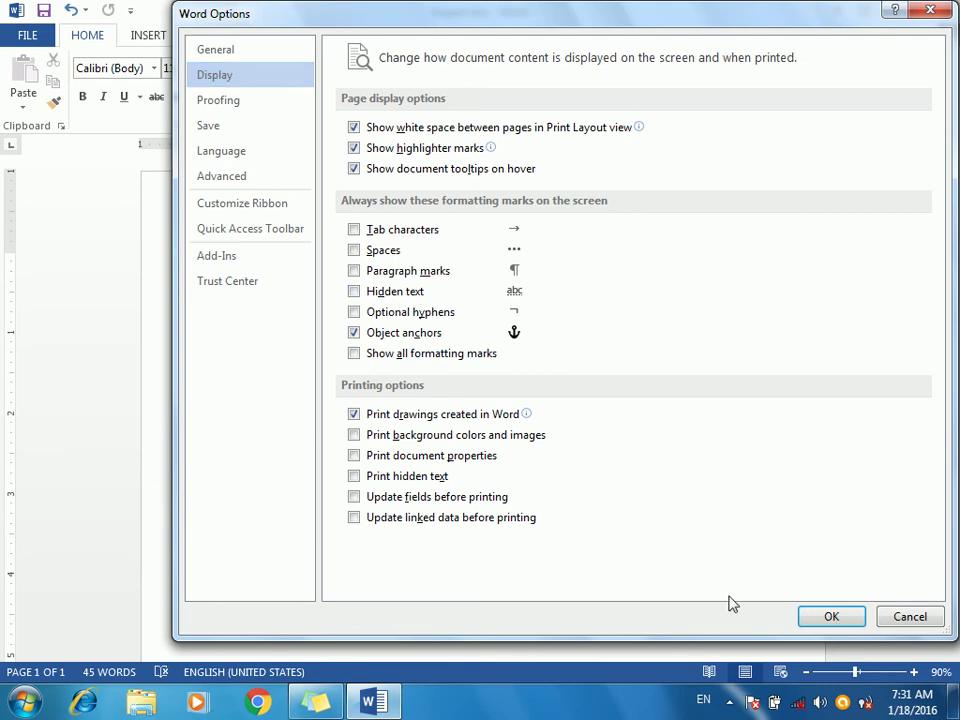
{"action": "left_click", "coordinate": [813, 617]}
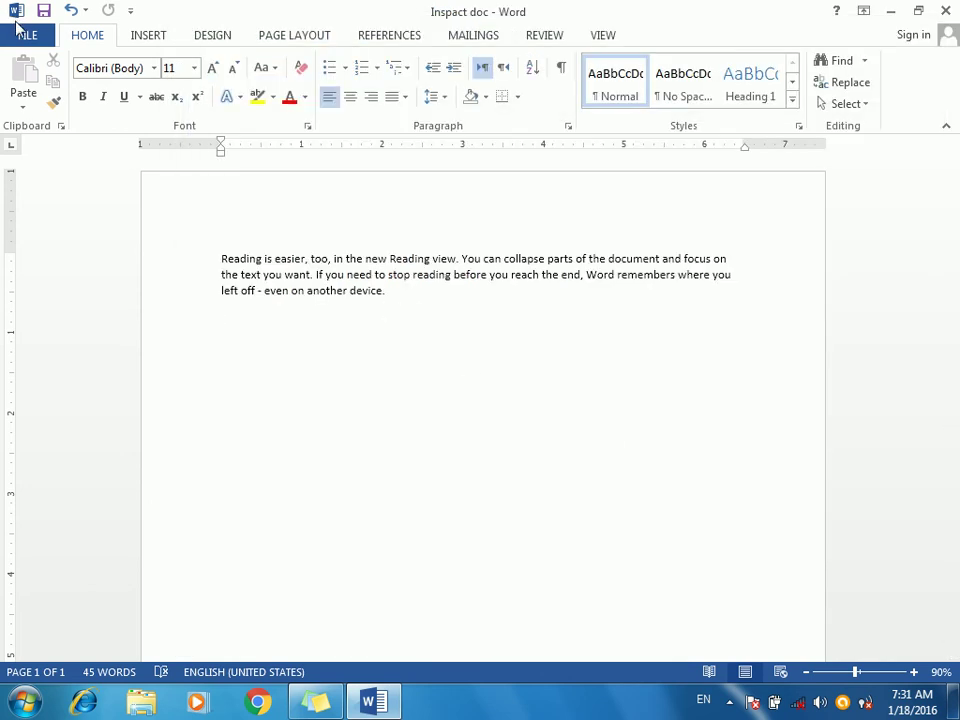
- Tick Print hidden text in the Display options
{"action": "left_click", "coordinate": [25, 33]}
{"action": "left_click", "coordinate": [93, 458]}
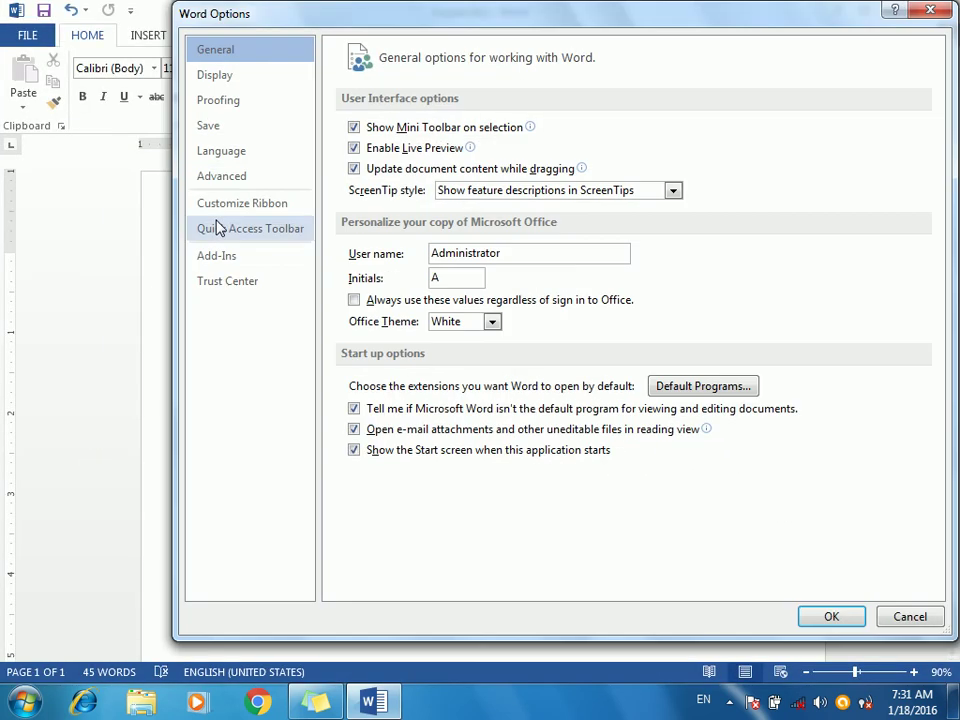
{"action": "left_click", "coordinate": [228, 79]}
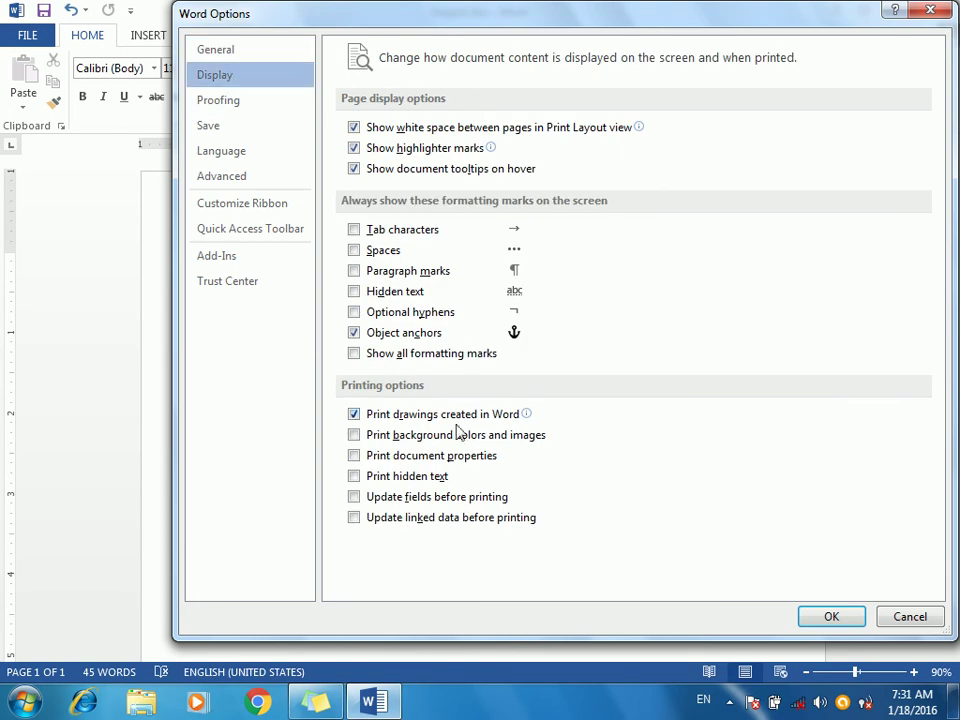
{"action": "left_click", "coordinate": [381, 478]}
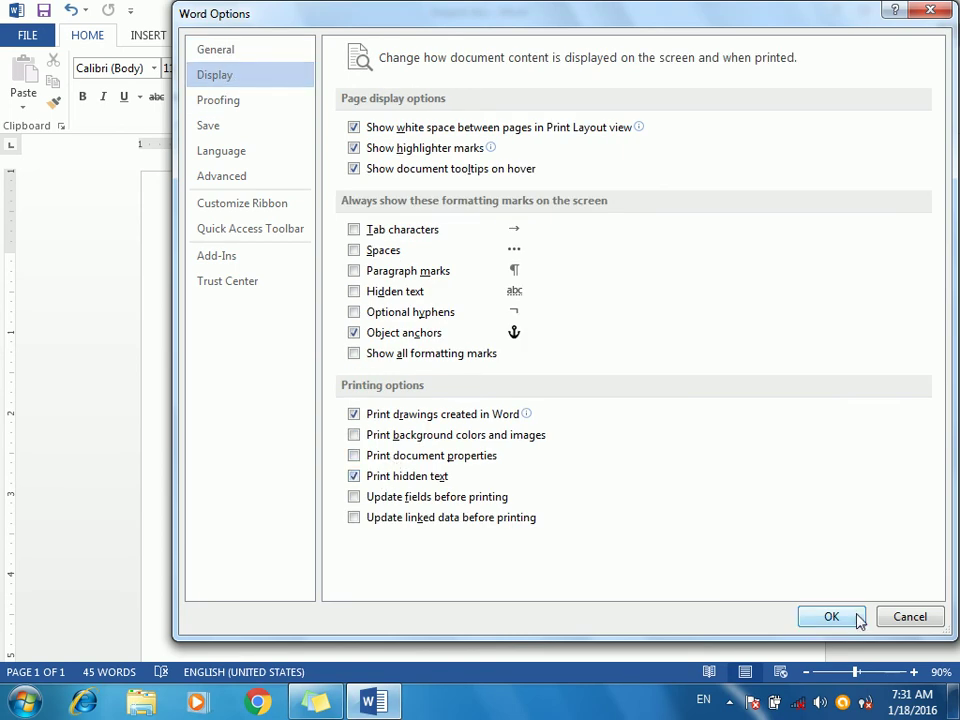
{"action": "left_click", "coordinate": [852, 617]}
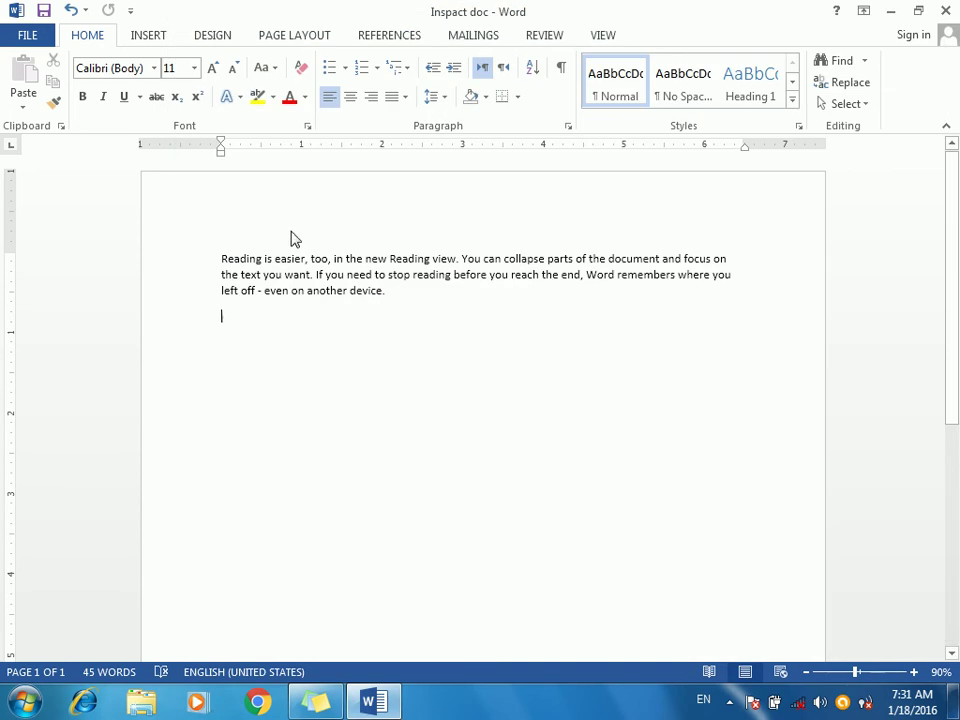
{"action": "key", "text": "ctrl+p"}
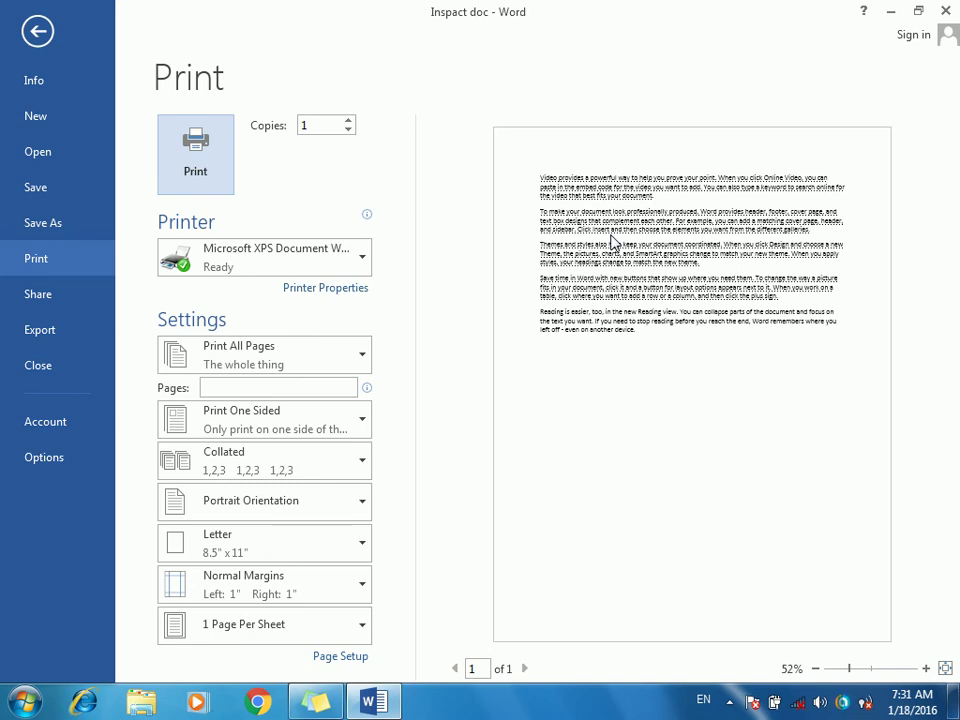
{"action": "left_click", "coordinate": [38, 32]}
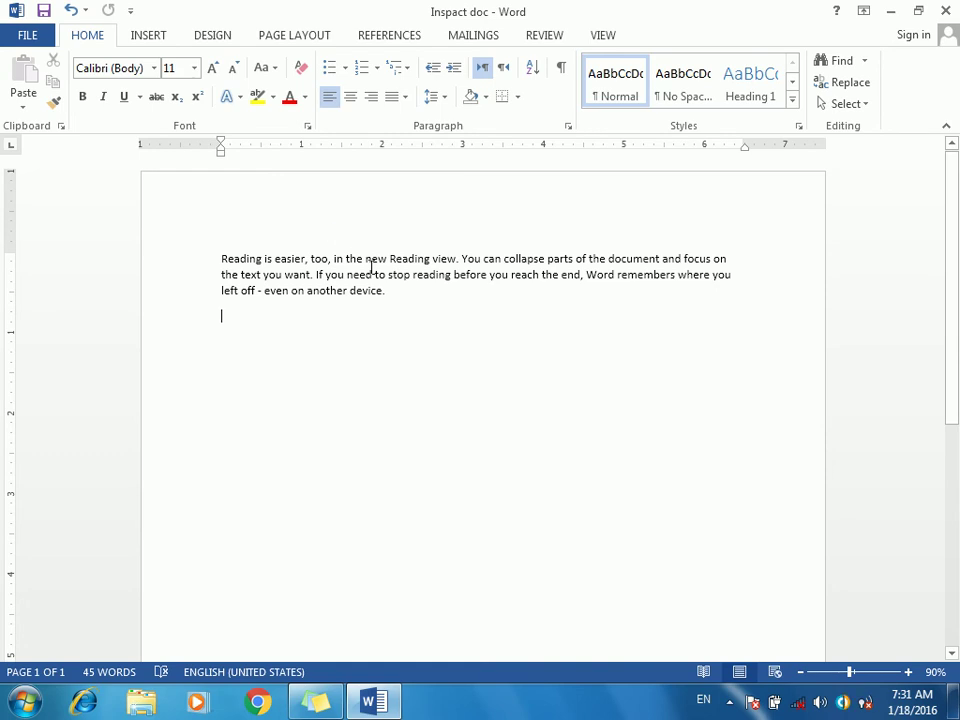
{"action": "key", "text": "ctrl+p"}
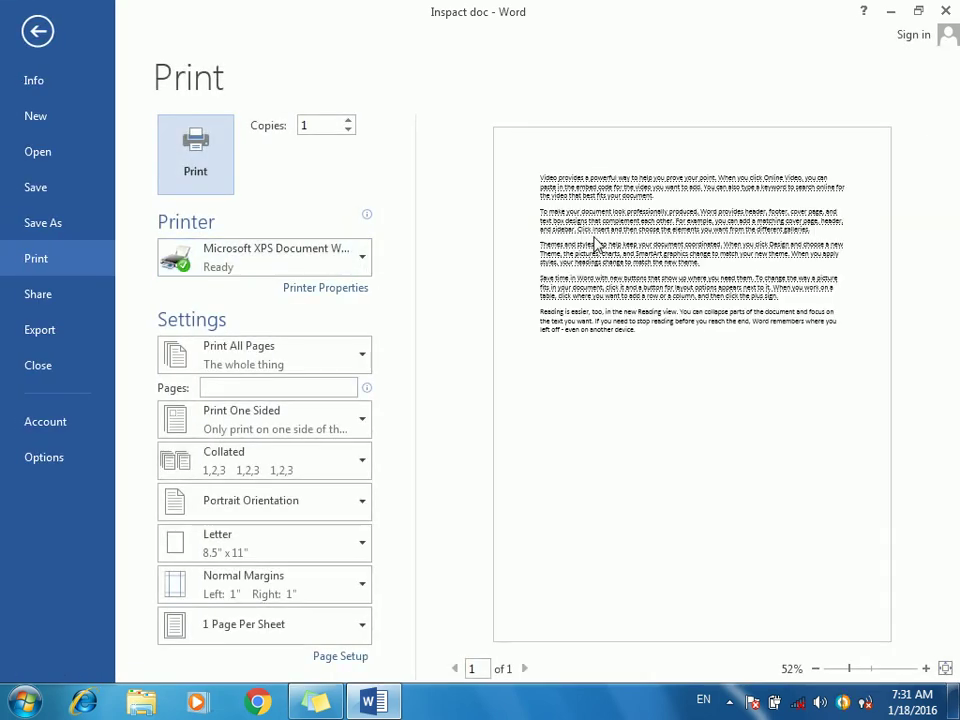
{"action": "key", "text": "Escape"}
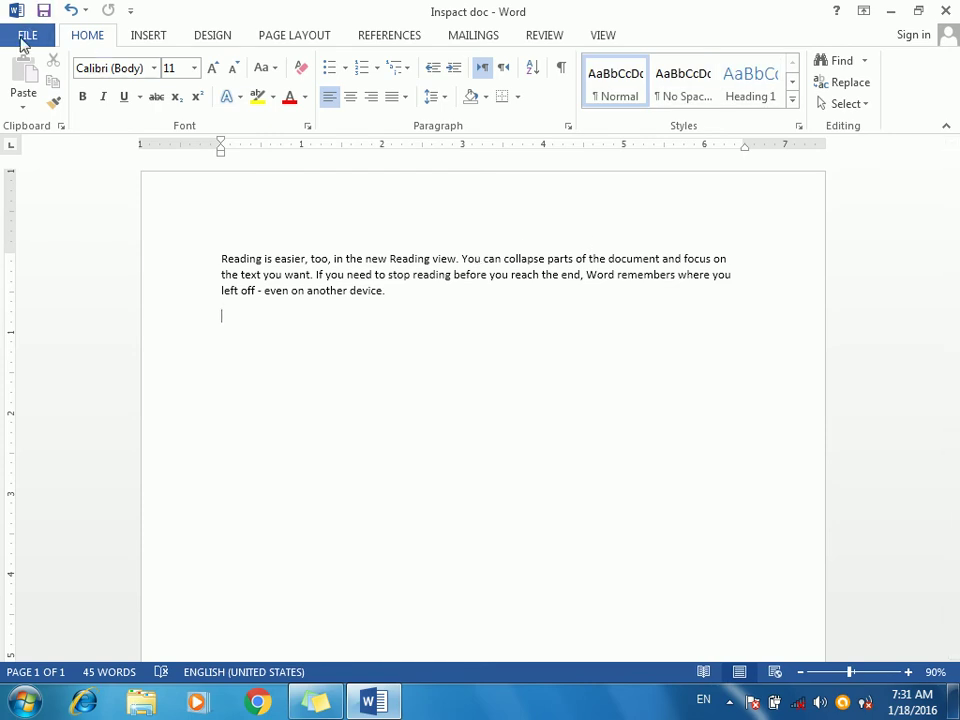
- Run Document Inspector with only Hidden Text checked
{"action": "left_click", "coordinate": [22, 42]}
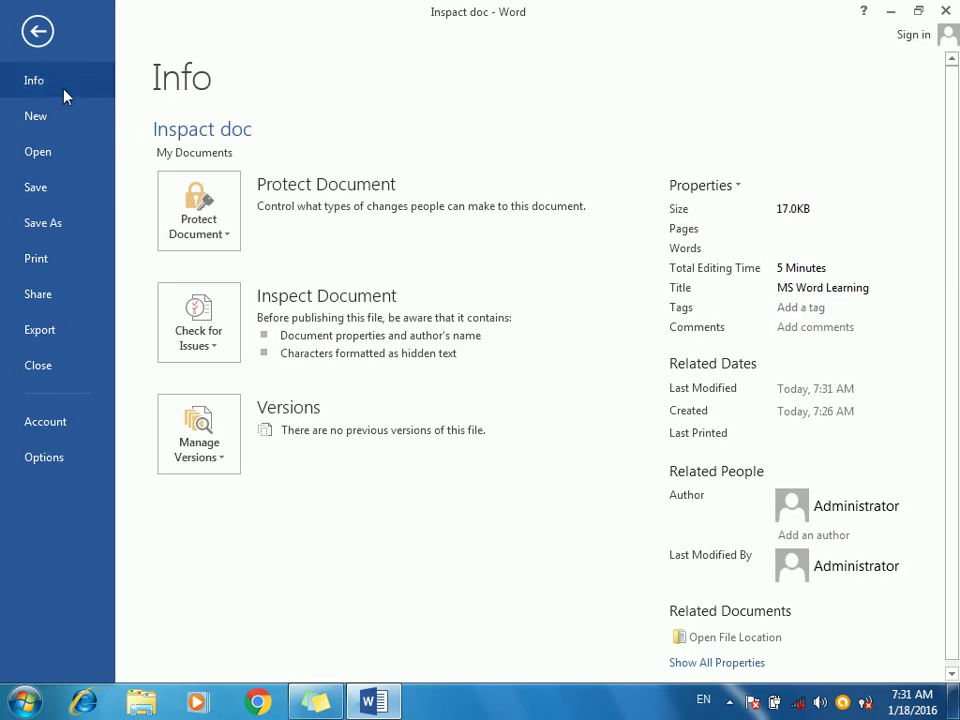
{"action": "left_click", "coordinate": [226, 318]}
{"action": "left_click", "coordinate": [255, 385]}
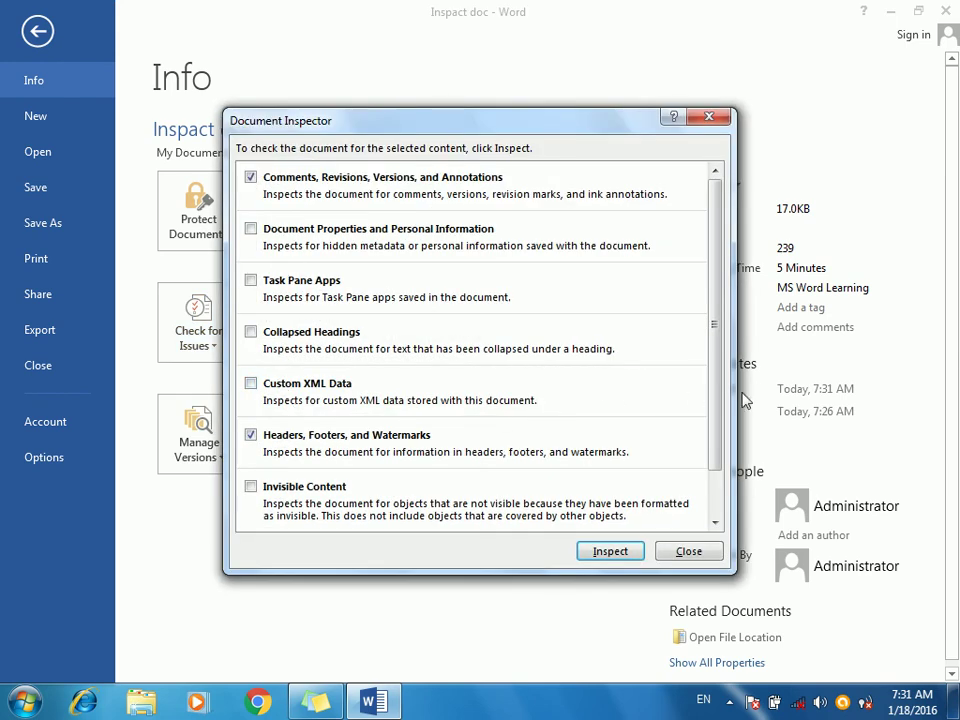
{"action": "left_click", "coordinate": [250, 177]}
{"action": "left_click", "coordinate": [282, 437]}
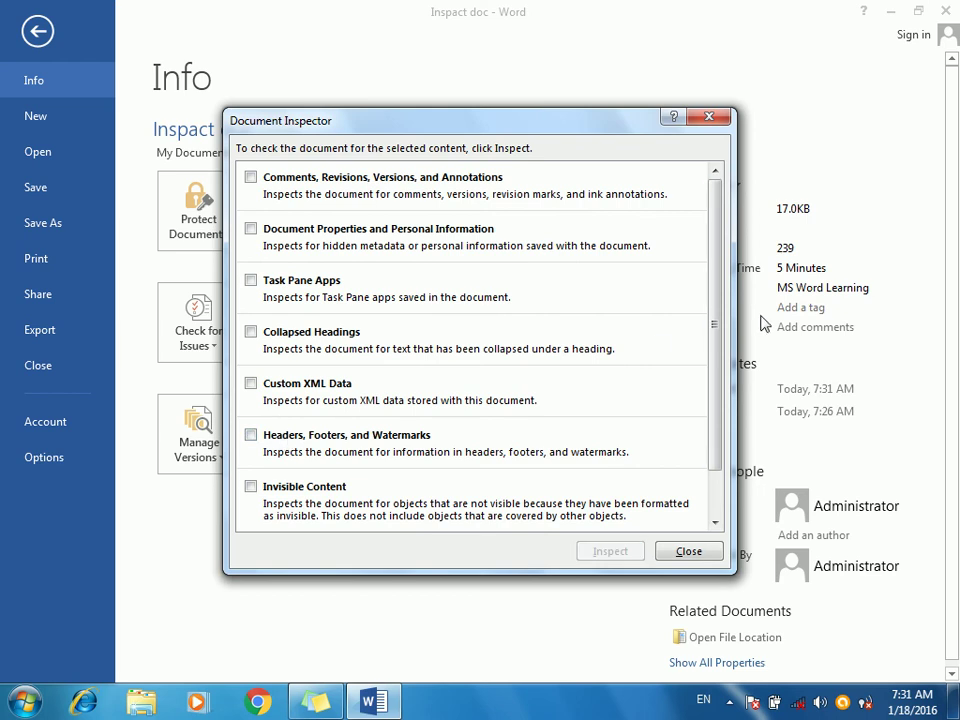
{"action": "scroll", "coordinate": [724, 375], "scroll_direction": "down", "scroll_amount": 1}
{"action": "scroll", "coordinate": [724, 375], "scroll_direction": "down", "scroll_amount": 1}
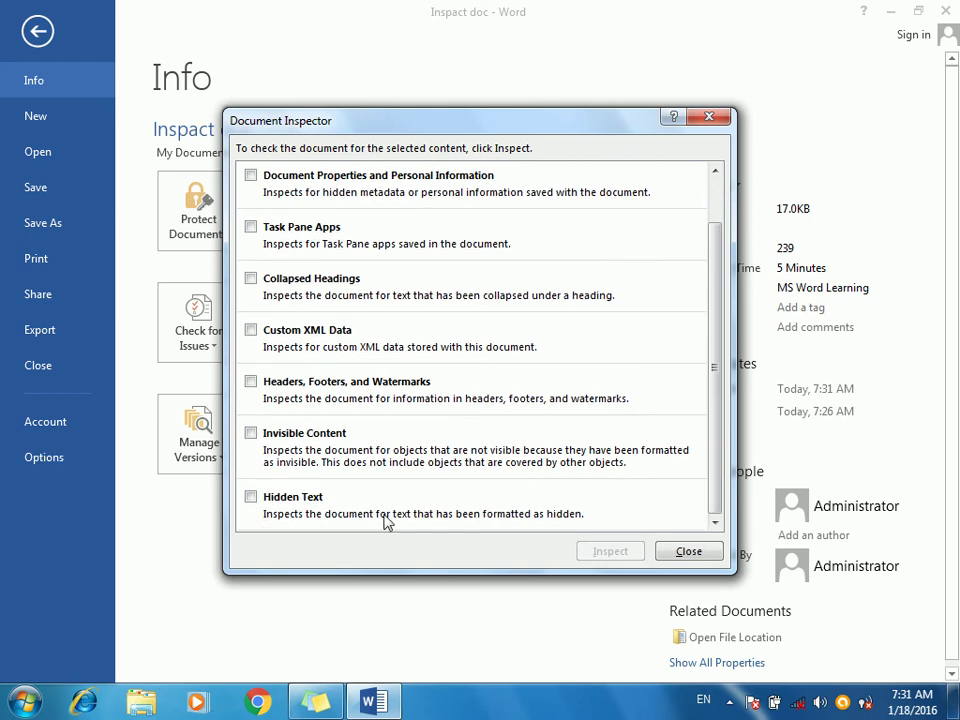
{"action": "left_click", "coordinate": [268, 500]}
{"action": "left_click", "coordinate": [592, 553]}
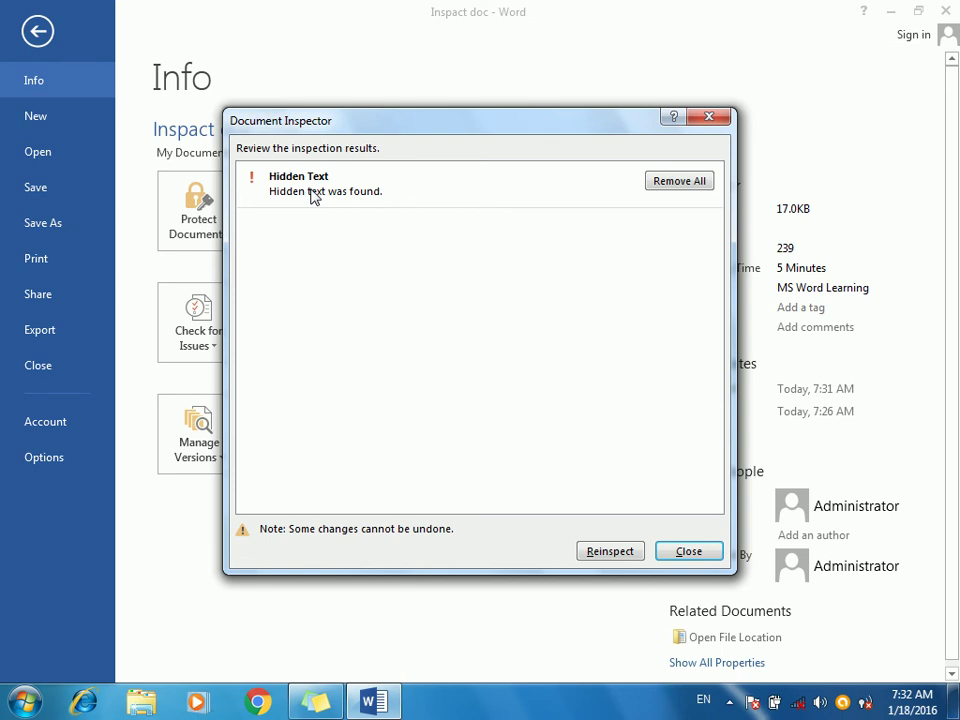
- Remove all hidden text, close the inspector, save, and check the print preview
{"action": "left_click", "coordinate": [655, 181]}
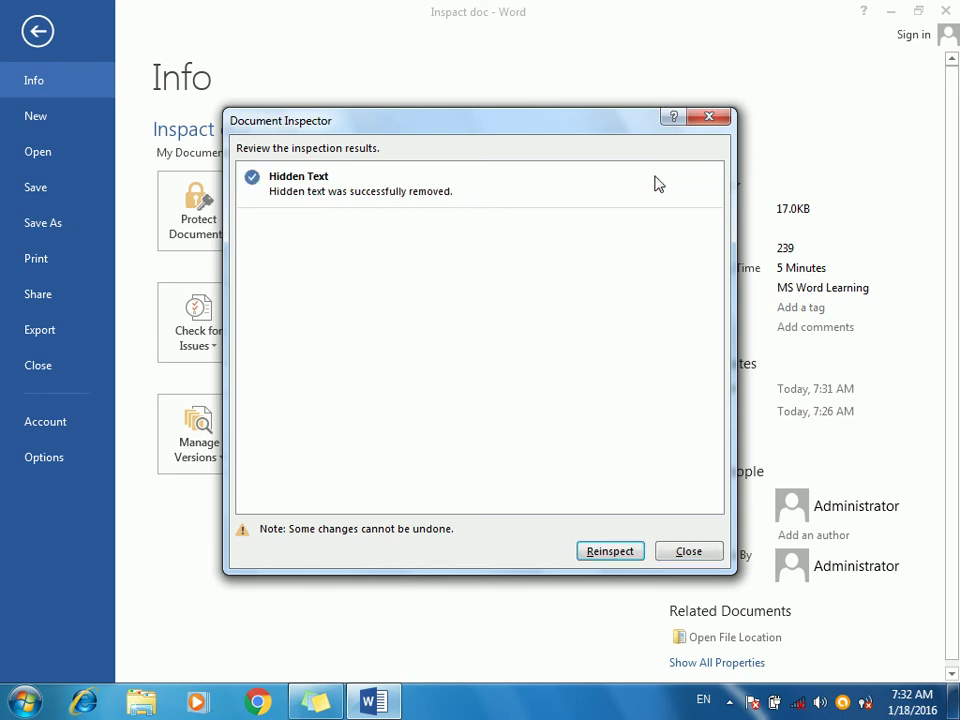
{"action": "left_click", "coordinate": [630, 553]}
{"action": "left_click", "coordinate": [688, 551]}
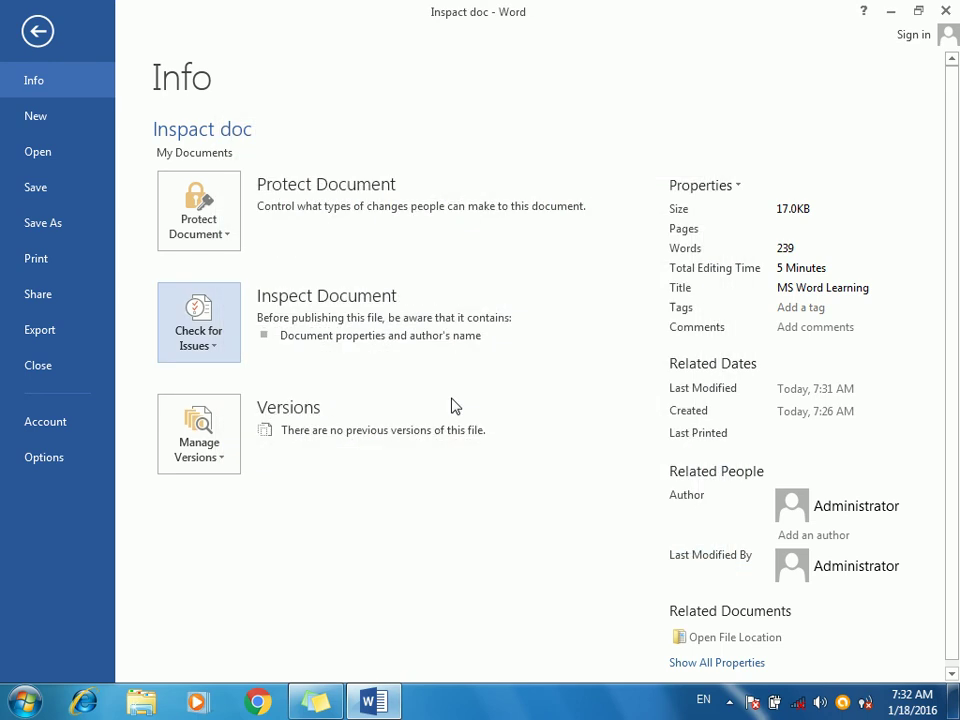
{"action": "left_click", "coordinate": [30, 28]}
{"action": "left_click", "coordinate": [45, 11]}
{"action": "key", "text": "ctrl+p"}
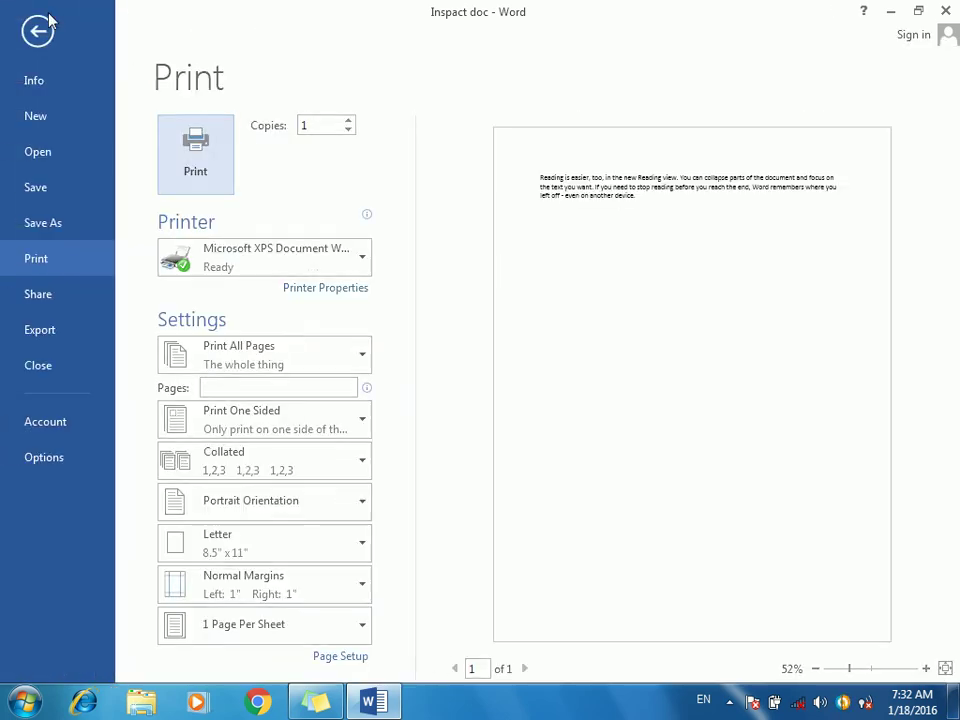
{"action": "left_click", "coordinate": [44, 20]}
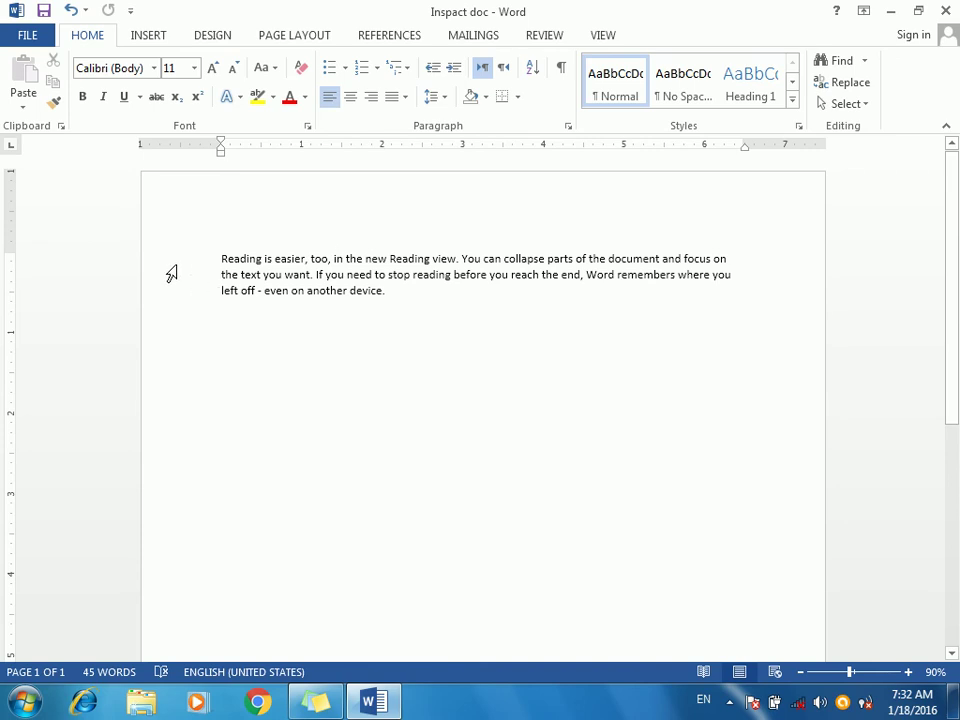
- Format all three lines of the Reading paragraph as Hidden in the Font dialog
{"action": "triple_click", "coordinate": [182, 319]}
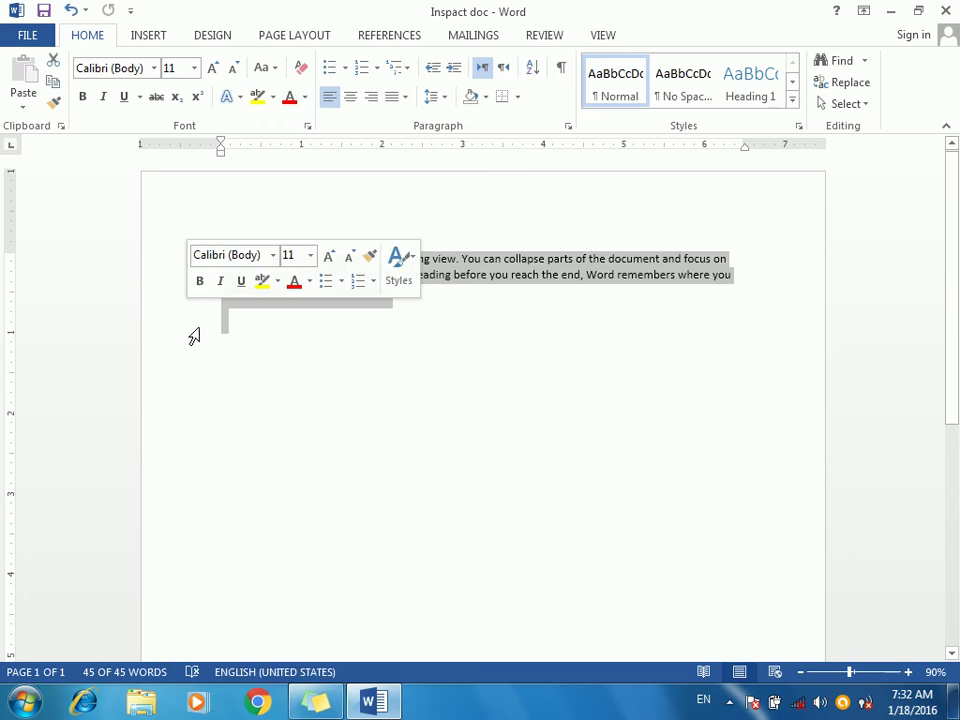
{"action": "left_click", "coordinate": [272, 374]}
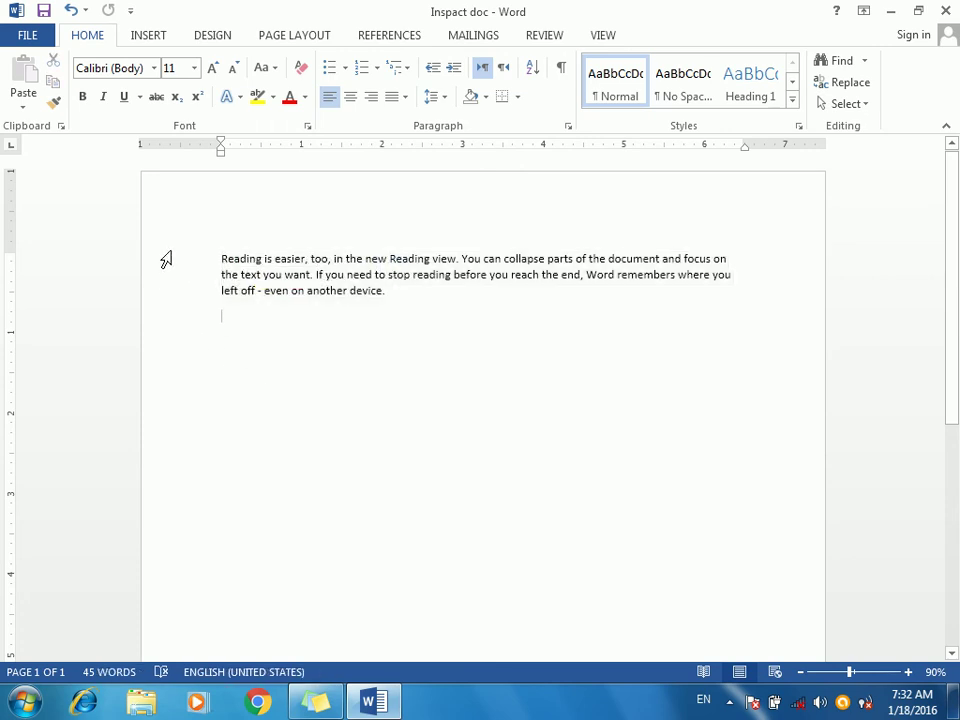
{"action": "left_click_drag", "start_coordinate": [166, 260], "coordinate": [161, 309]}
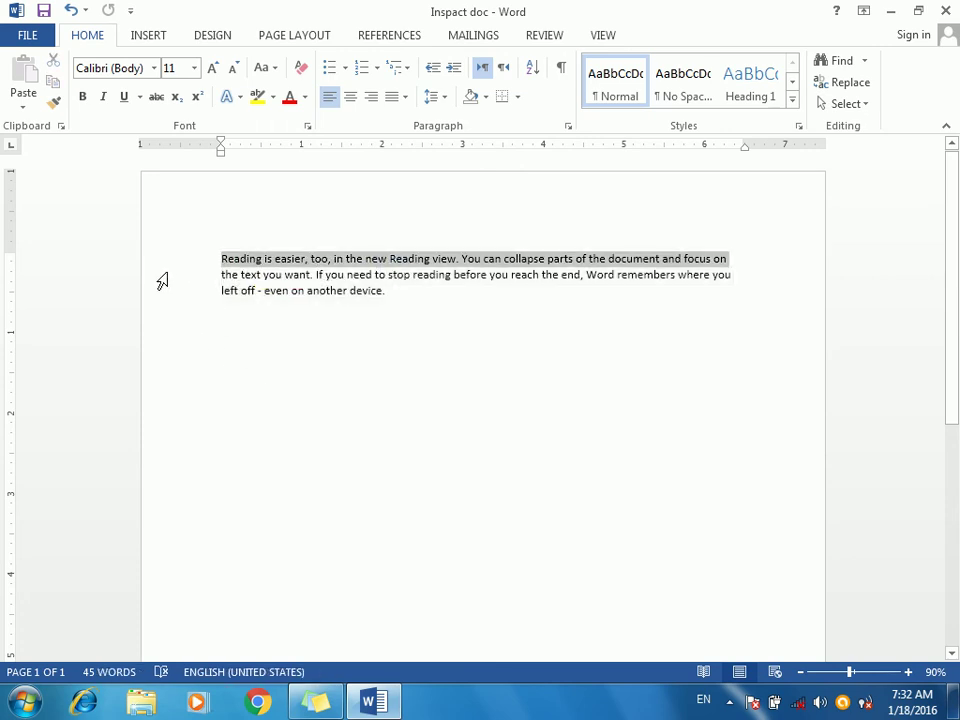
{"action": "left_click", "coordinate": [307, 126]}
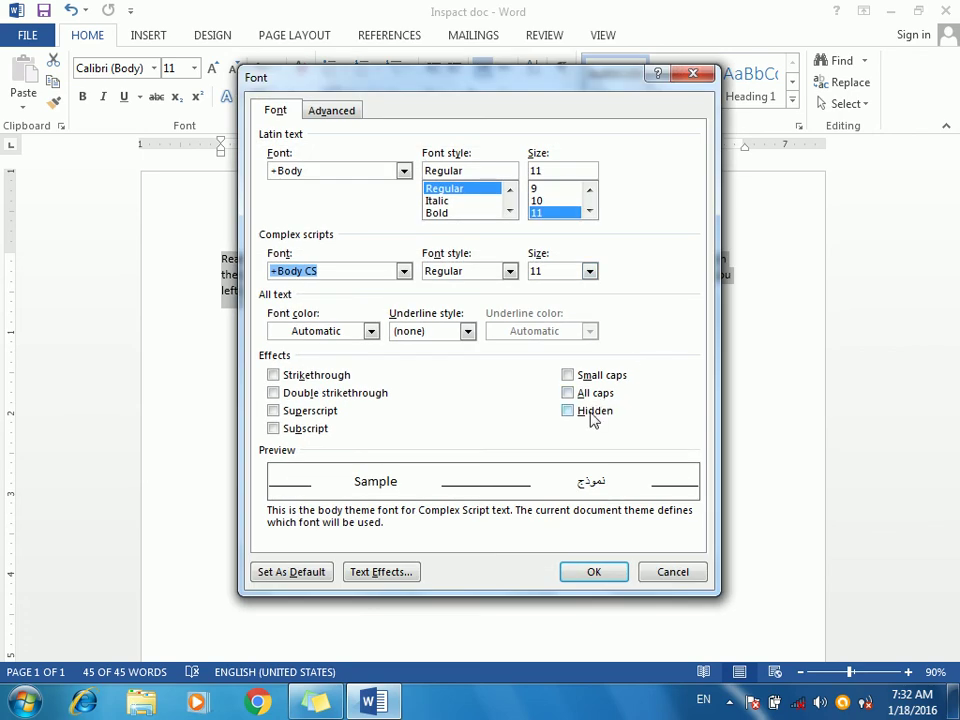
{"action": "left_click", "coordinate": [592, 420]}
{"action": "left_click", "coordinate": [580, 570]}
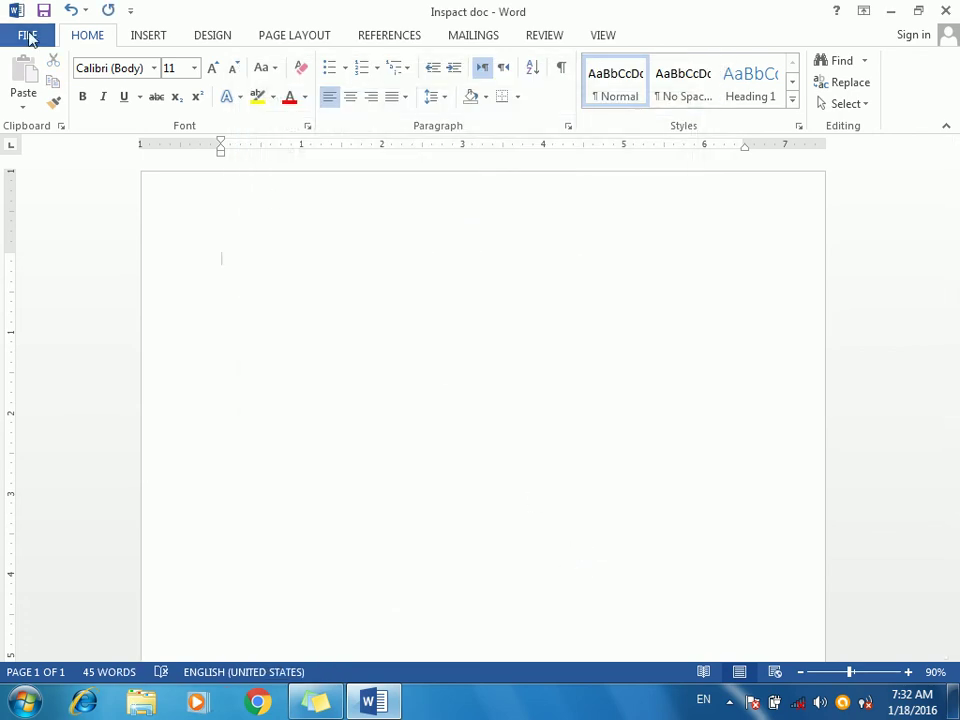
{"action": "left_click", "coordinate": [25, 36]}
- Keep Print hidden text enabled in the Display options, then open the Font dialog
{"action": "left_click", "coordinate": [82, 468]}
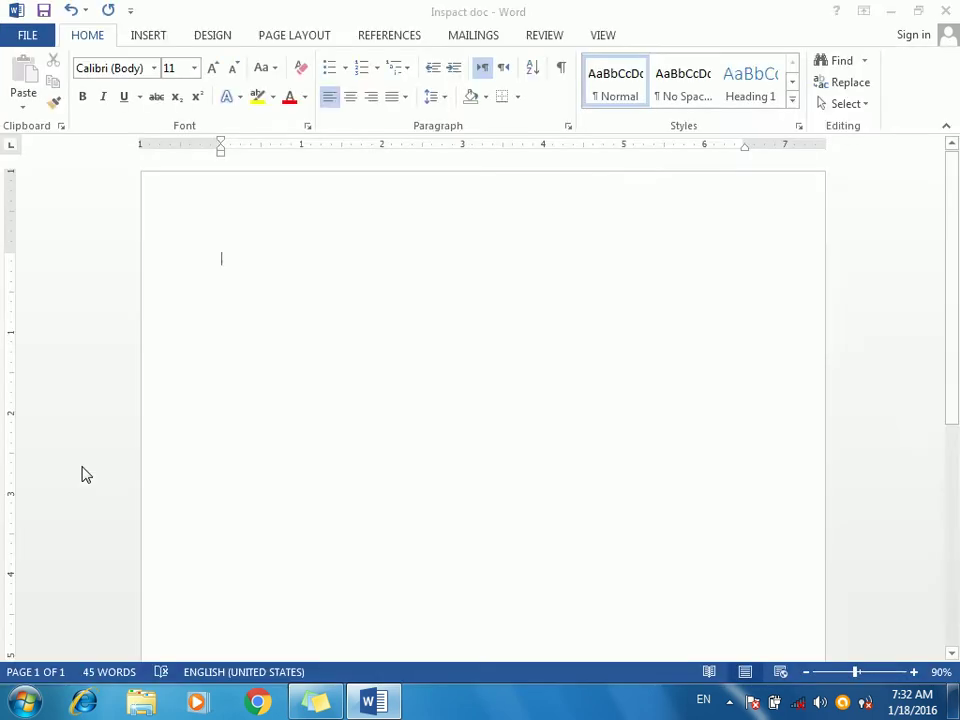
{"action": "left_click", "coordinate": [219, 76]}
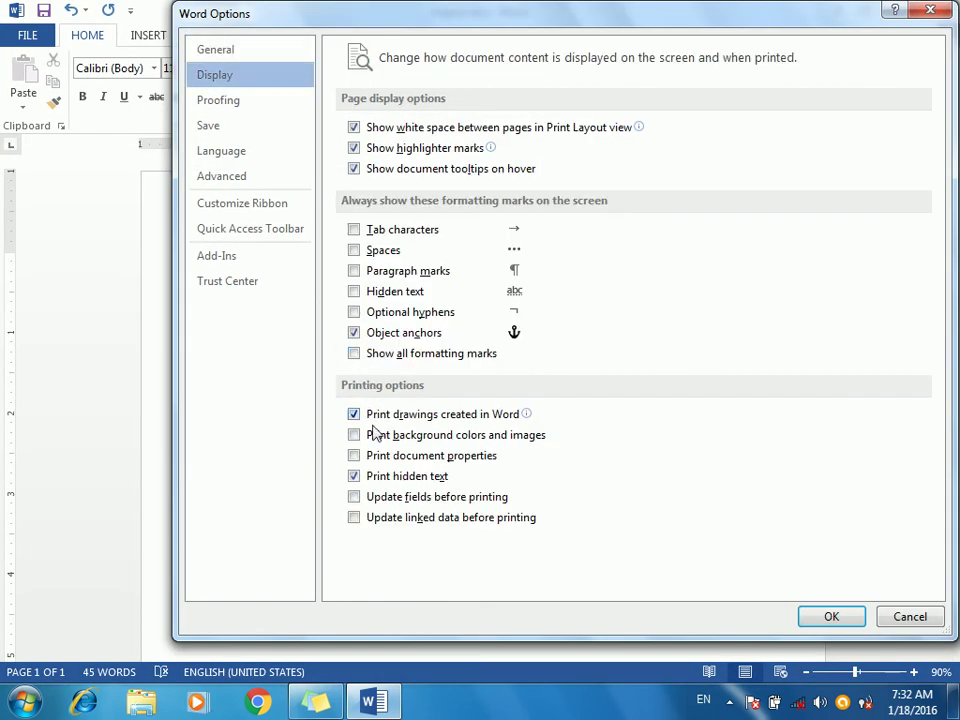
{"action": "left_click", "coordinate": [381, 478]}
{"action": "left_click", "coordinate": [381, 478]}
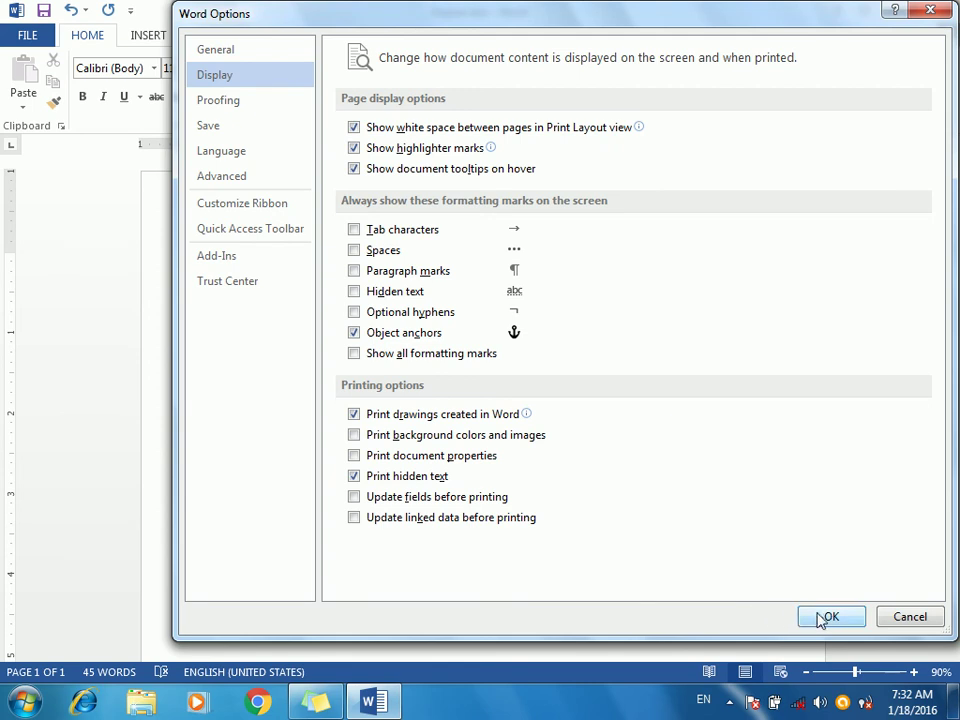
{"action": "left_click", "coordinate": [828, 617]}
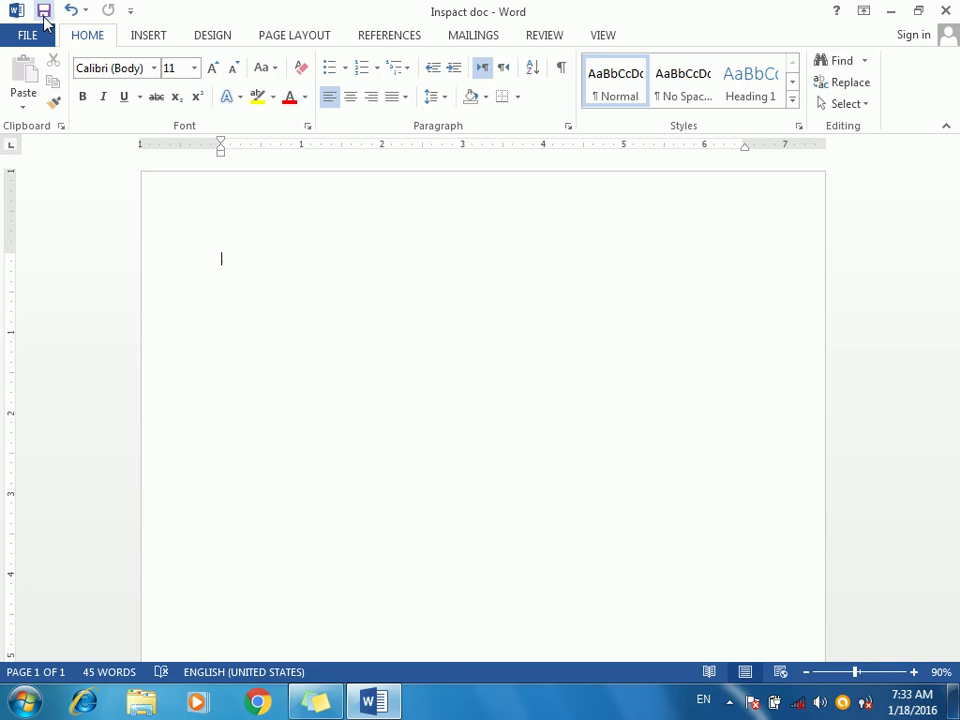
{"action": "left_click", "coordinate": [309, 127]}
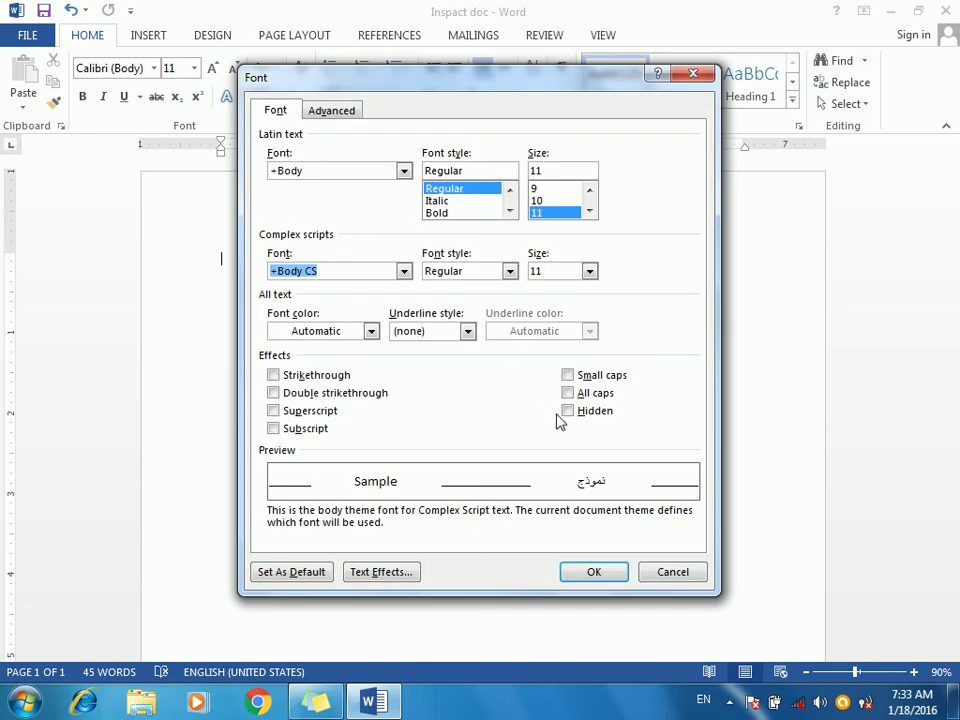
- Close the Font dialog unchanged and review Word Options' Display settings without changing anything
{"action": "left_click", "coordinate": [681, 572]}
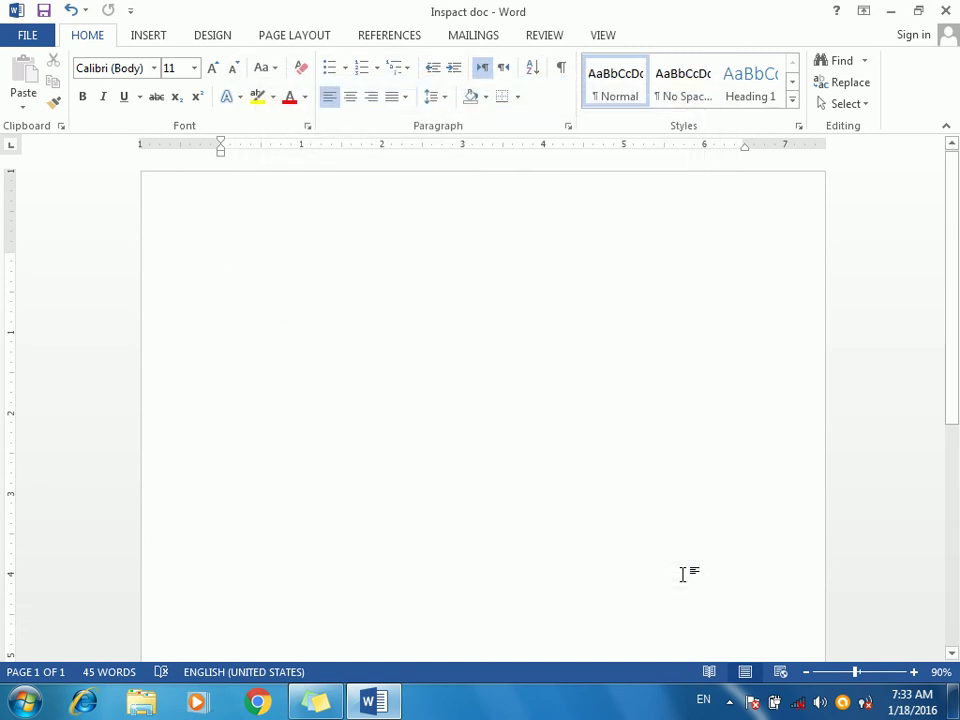
{"action": "left_click", "coordinate": [29, 38]}
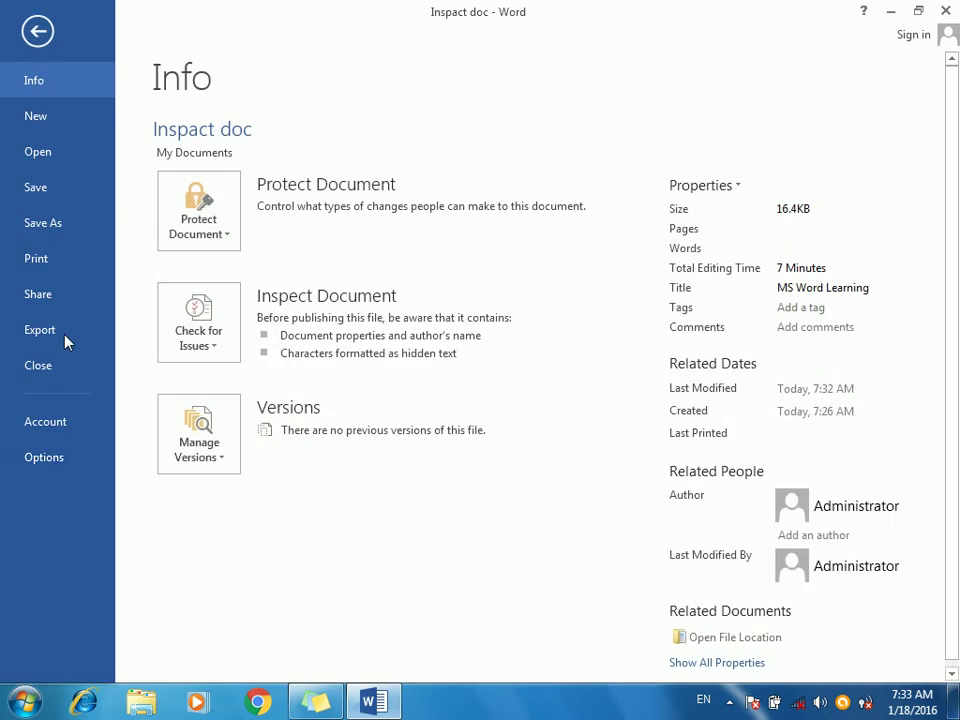
{"action": "left_click", "coordinate": [64, 462]}
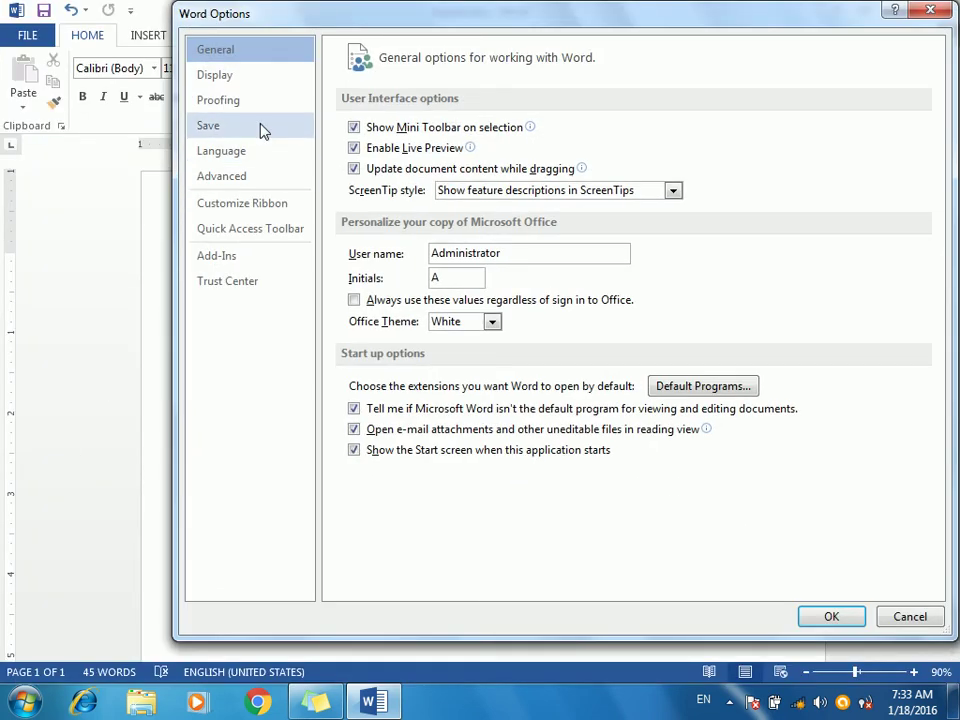
{"action": "left_click", "coordinate": [226, 77]}
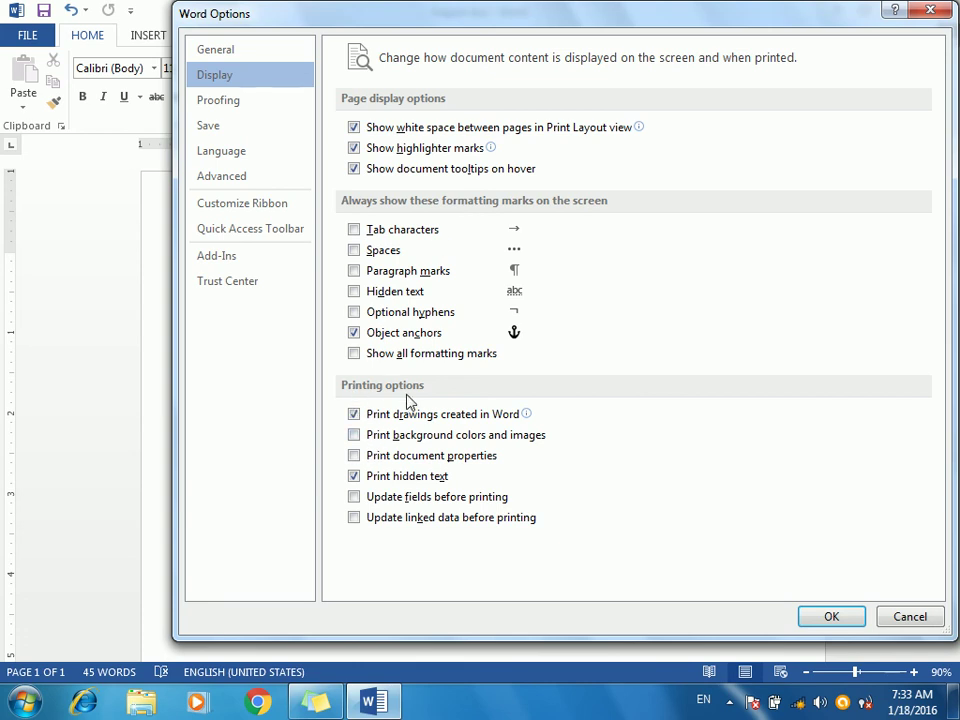
{"action": "left_click", "coordinate": [829, 617]}
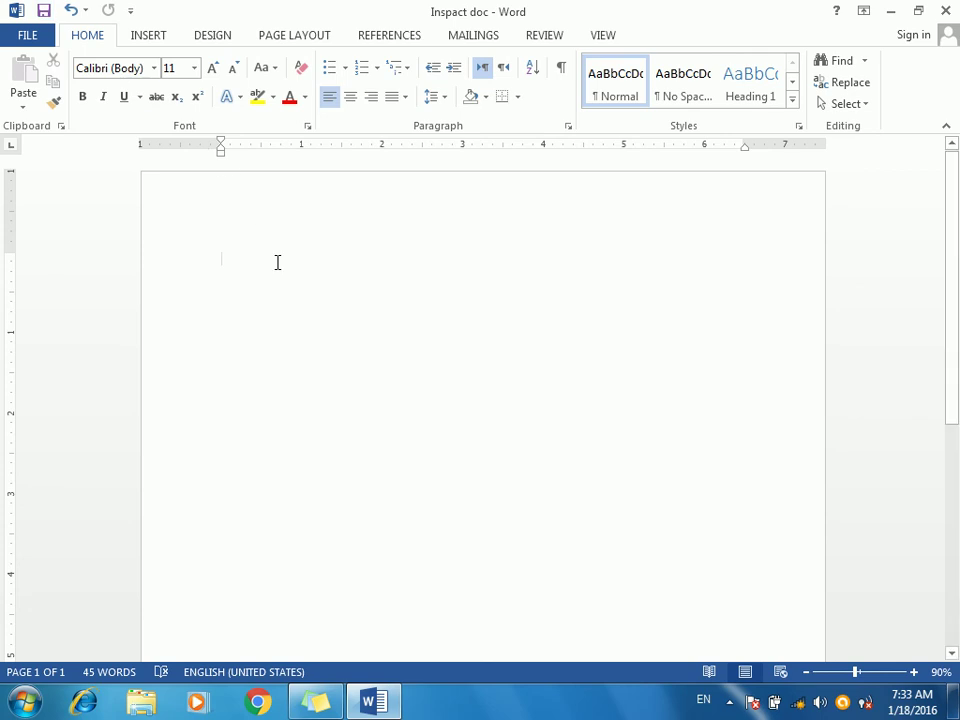
- Minimize Word and bring up the screen recorder's controls from the hidden notification-area icons
{"action": "left_click", "coordinate": [889, 12]}
{"action": "left_click", "coordinate": [730, 701]}
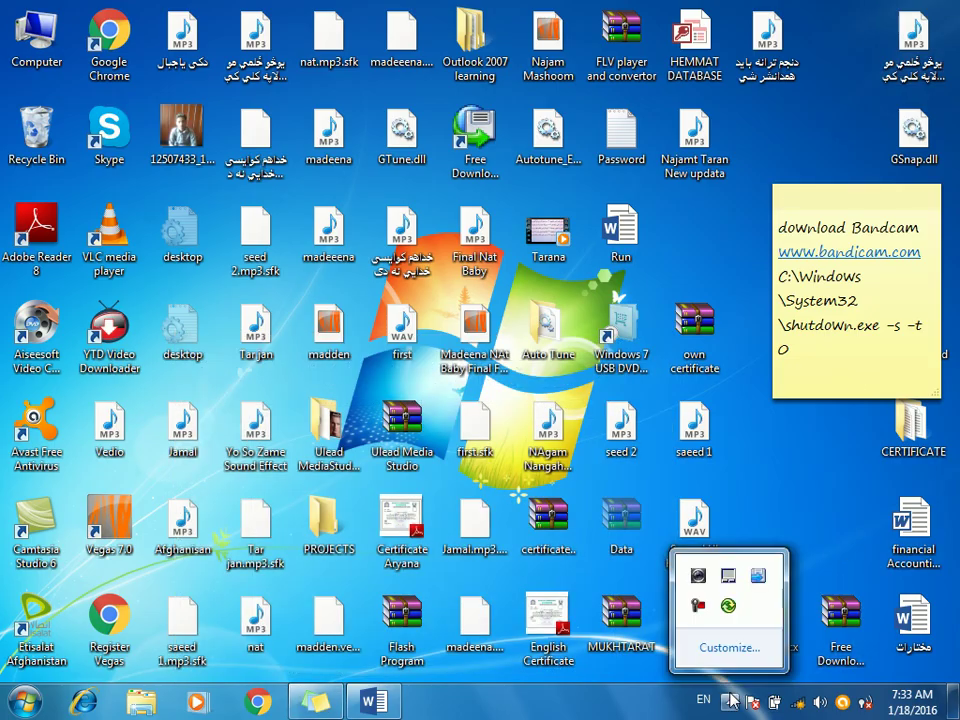
{"action": "left_click", "coordinate": [722, 578]}
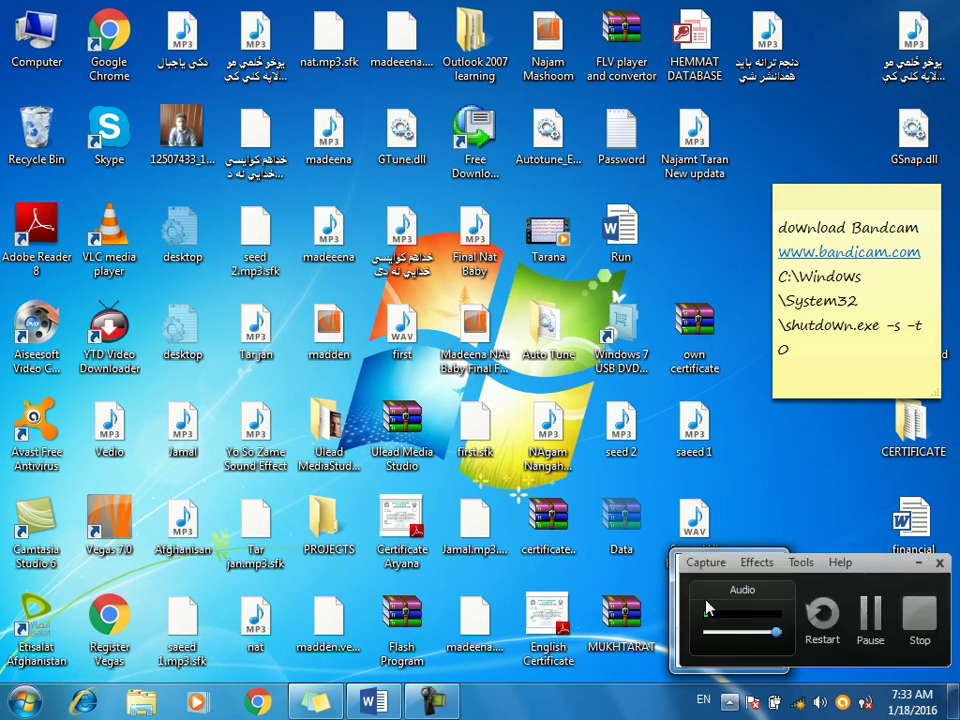